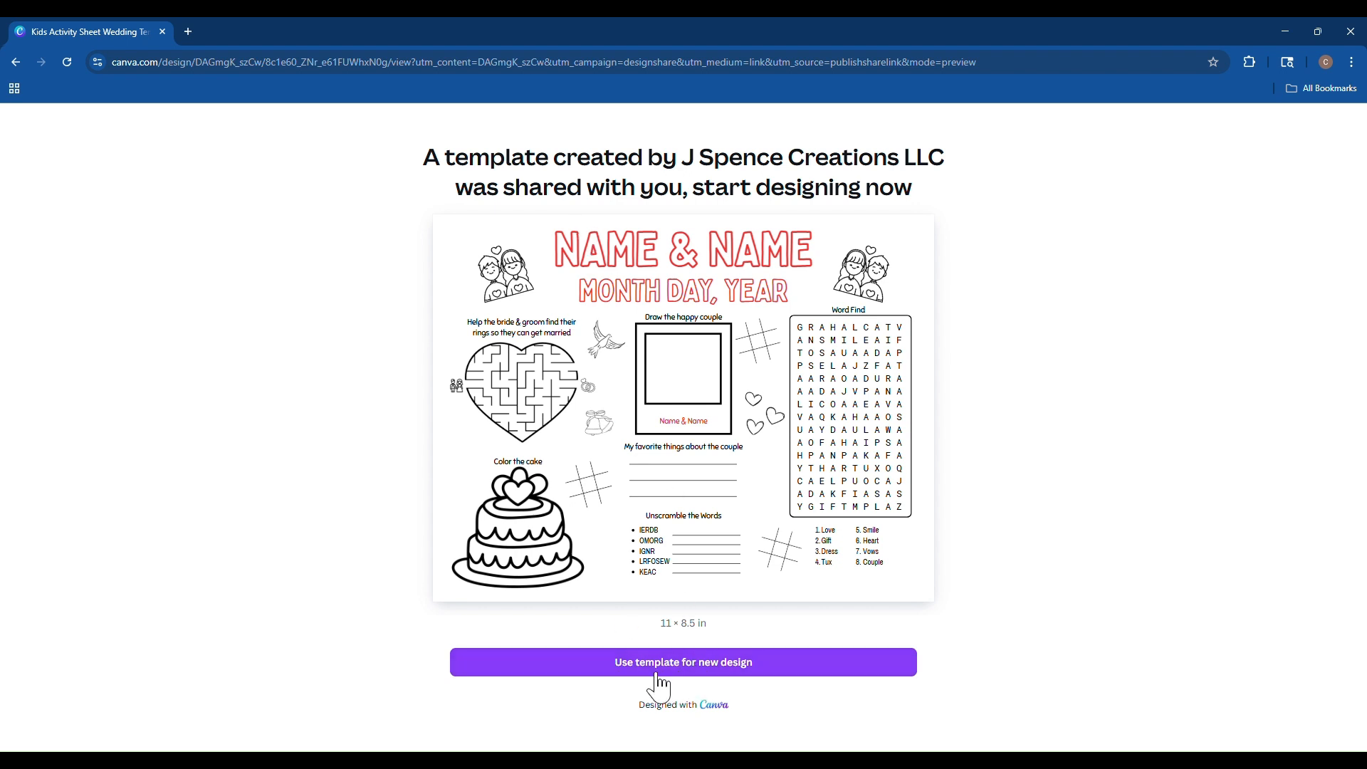
Open the shared wedding activity sheet template as a new design in the browser editor, declining the desktop app.
left_click(636, 675)
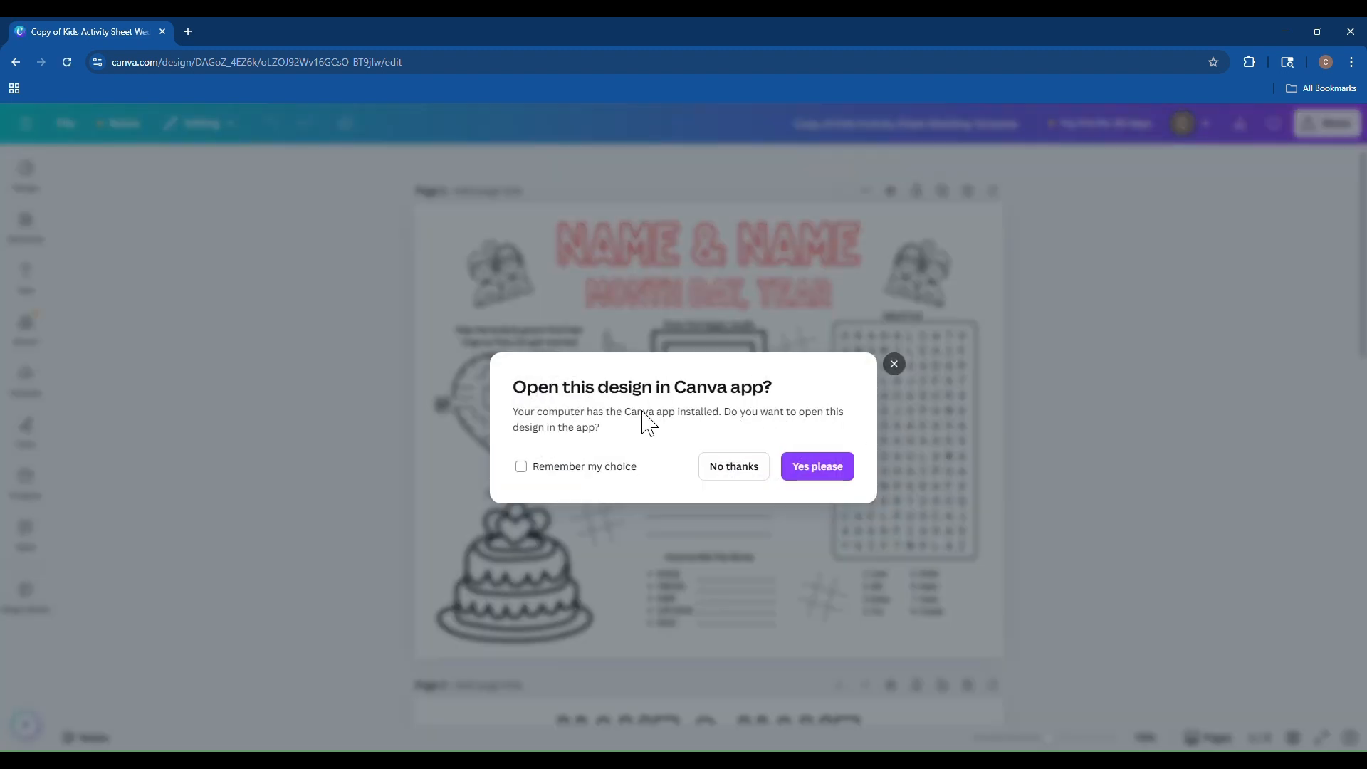
left_click(734, 466)
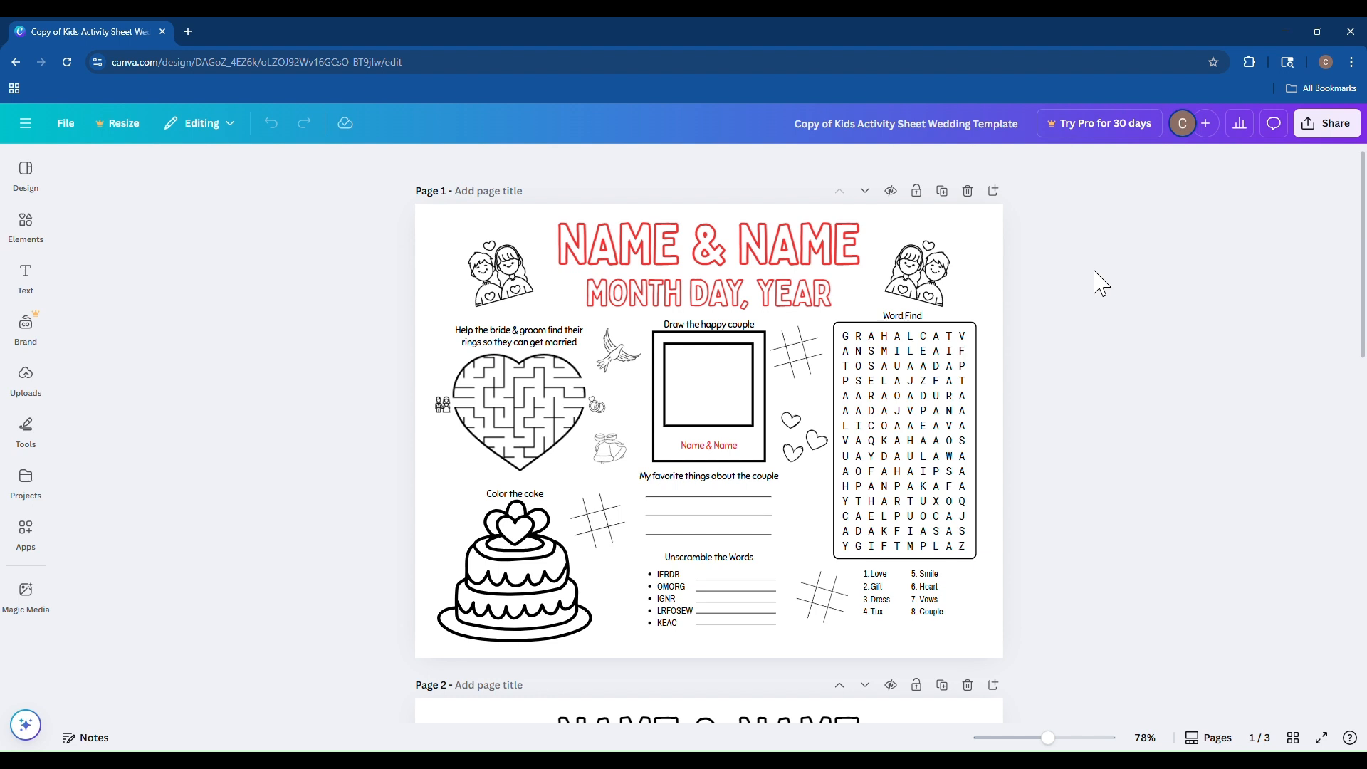
Replace the title placeholder text with ABBY & SAM.
left_click(666, 249)
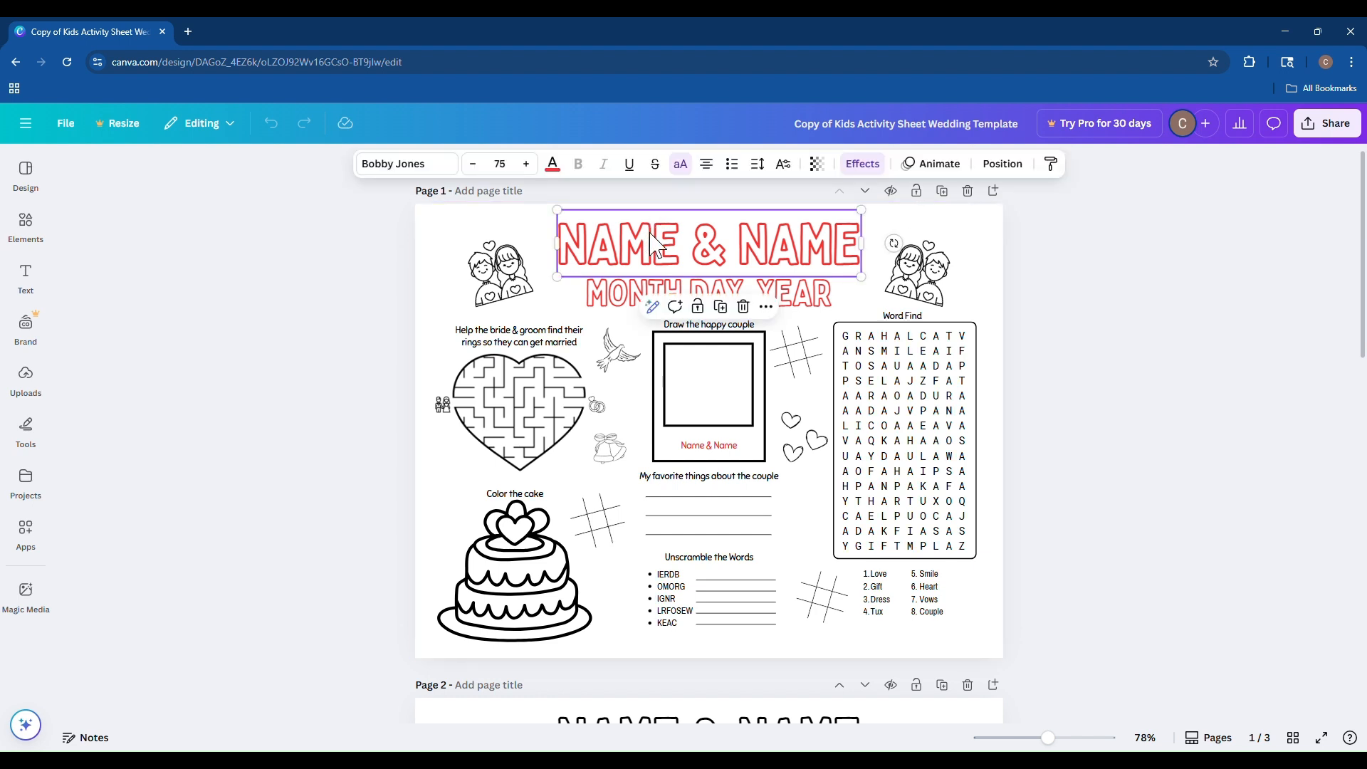
left_click(665, 249)
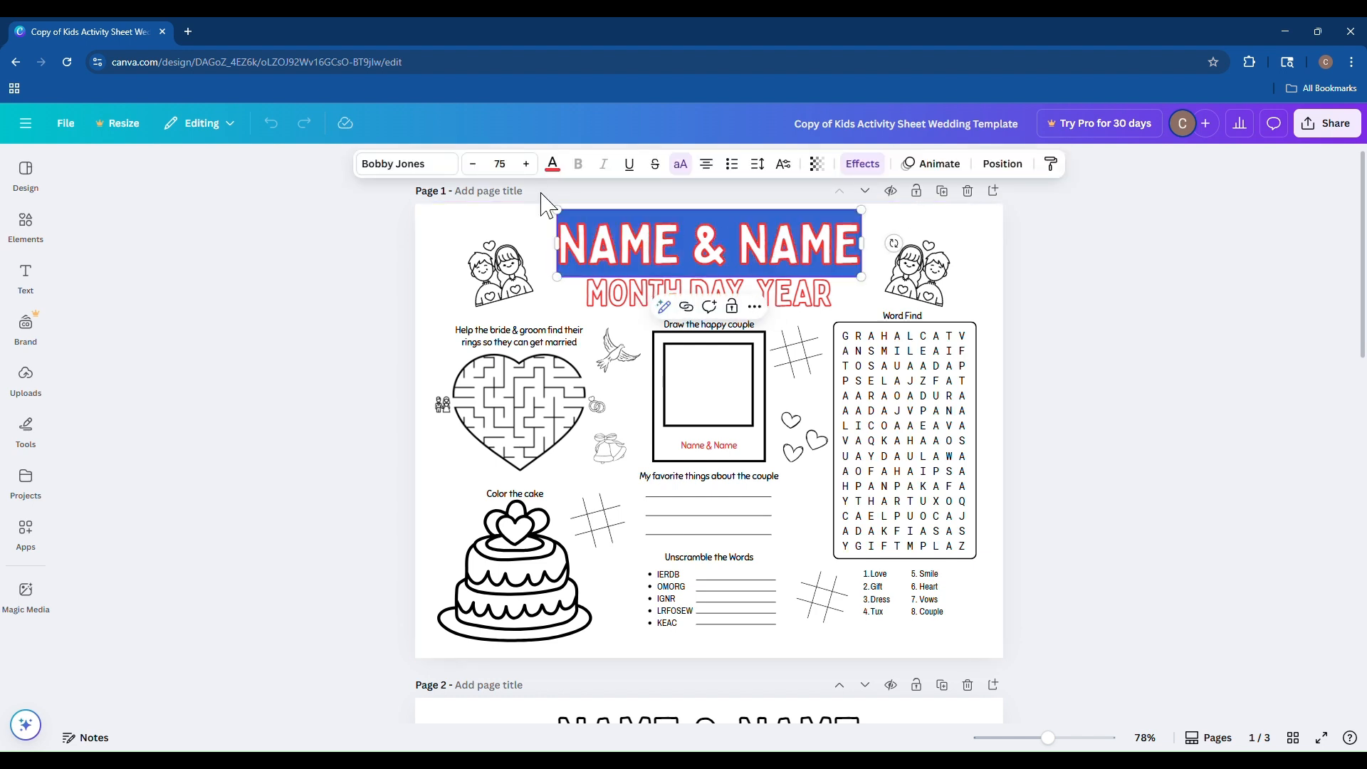
type("ABBY")
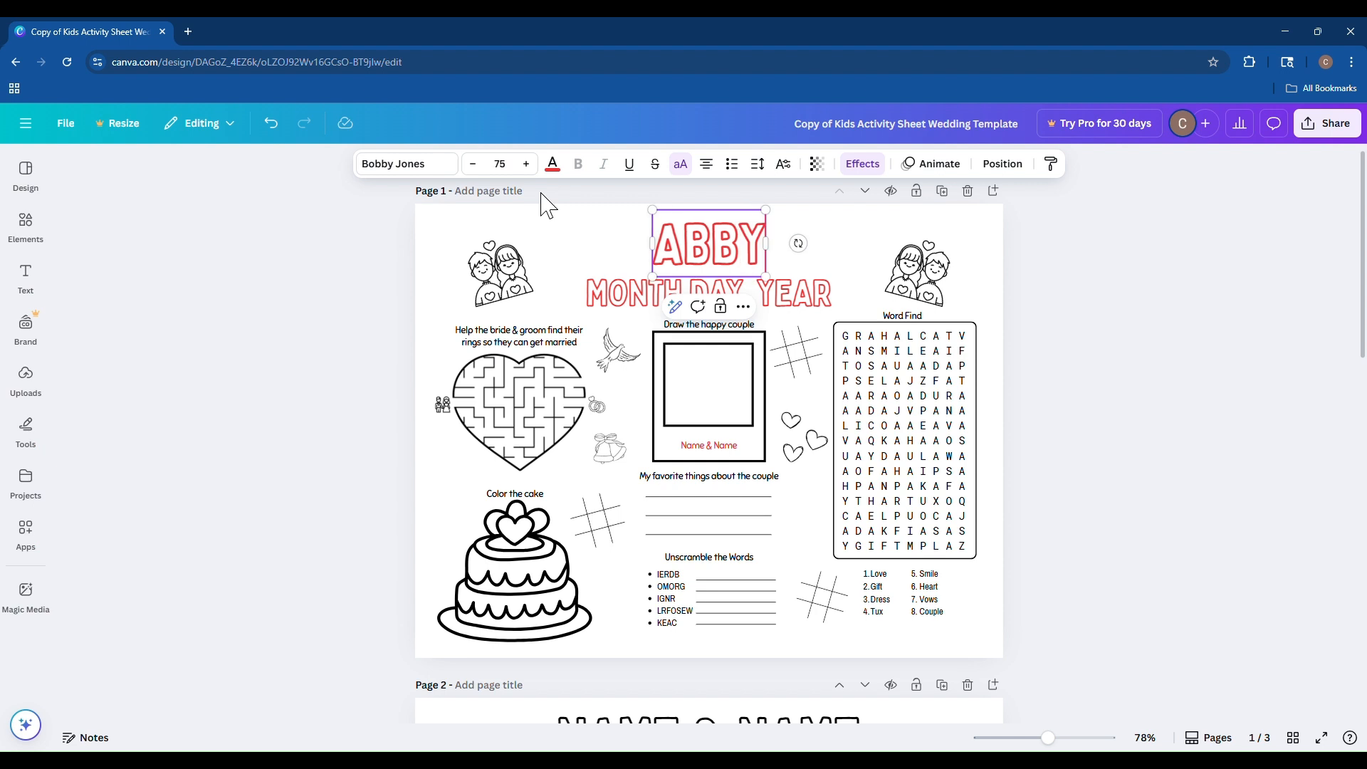
type(" & SAM")
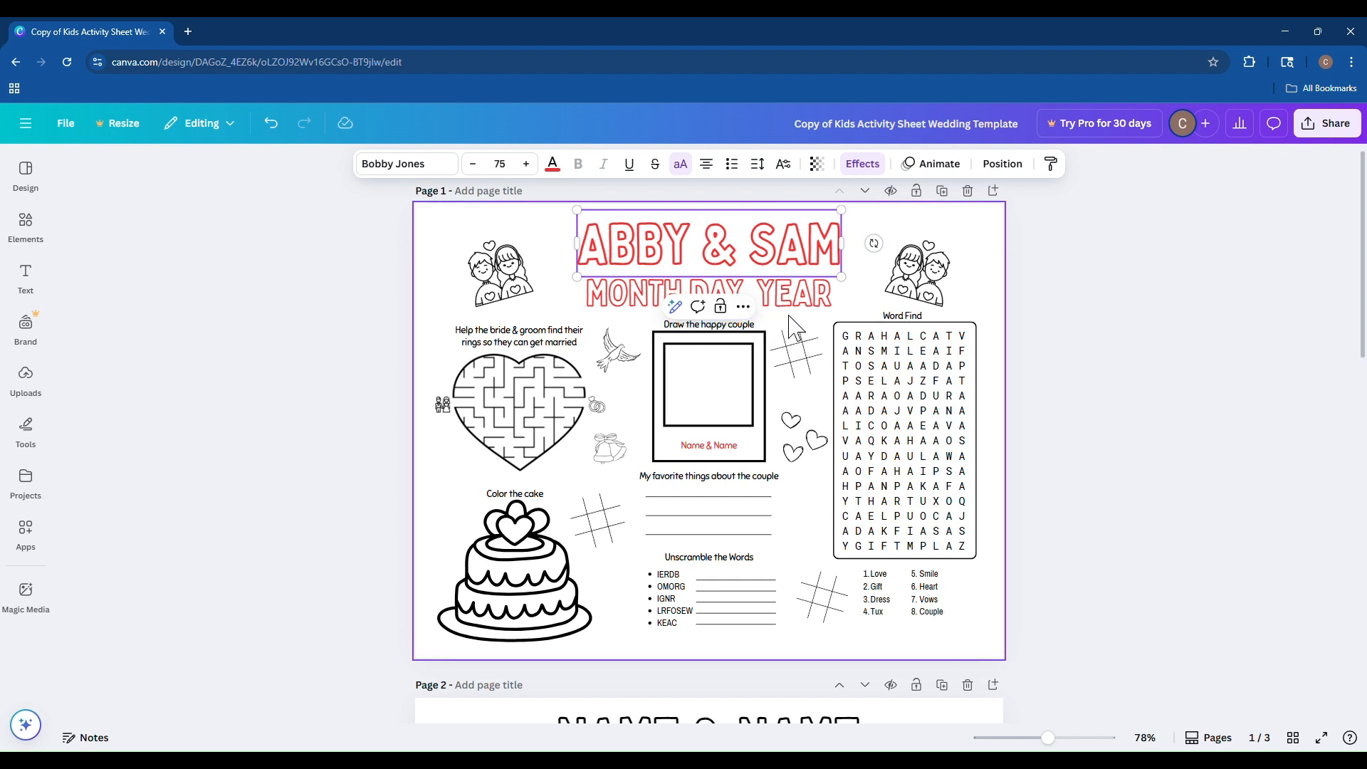
Set the title text's effect style to None to remove its hollow outline.
left_click(748, 269)
left_click(747, 269)
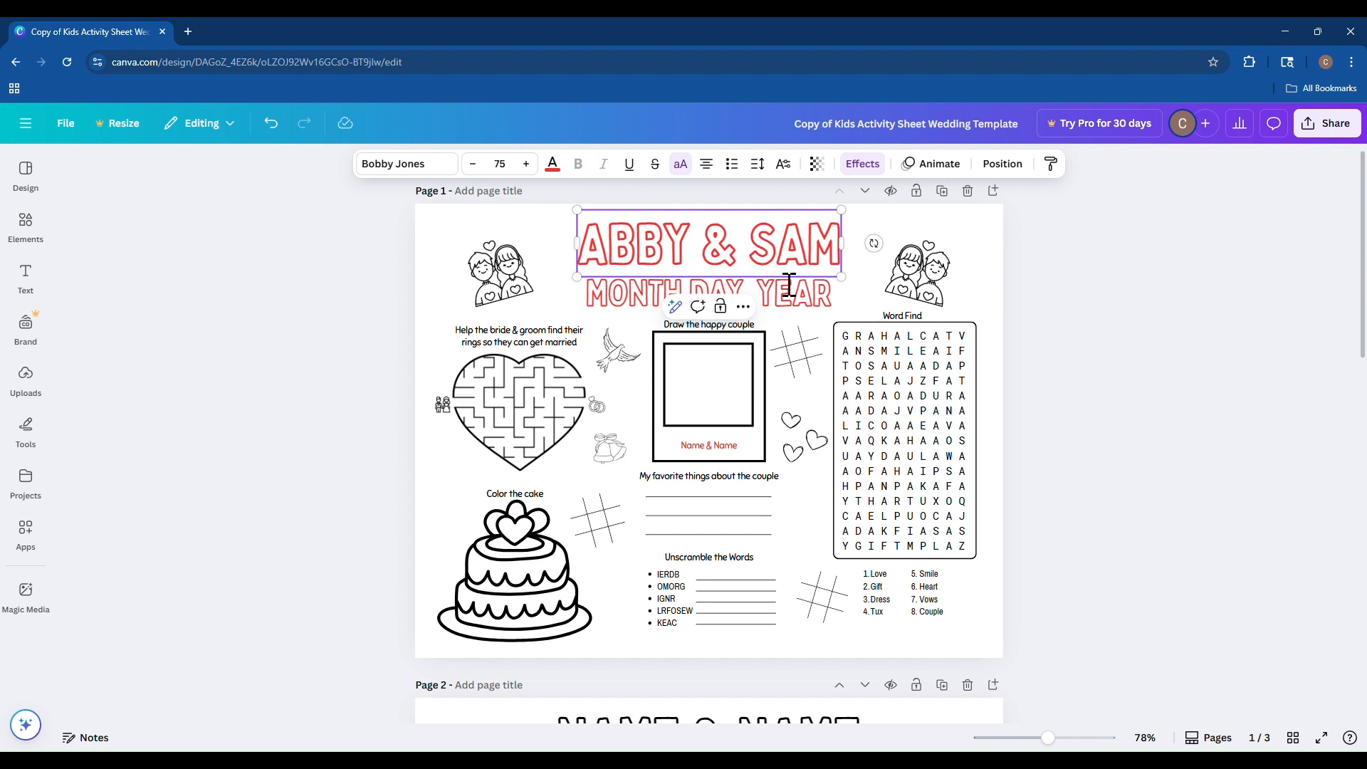
triple_click(705, 252)
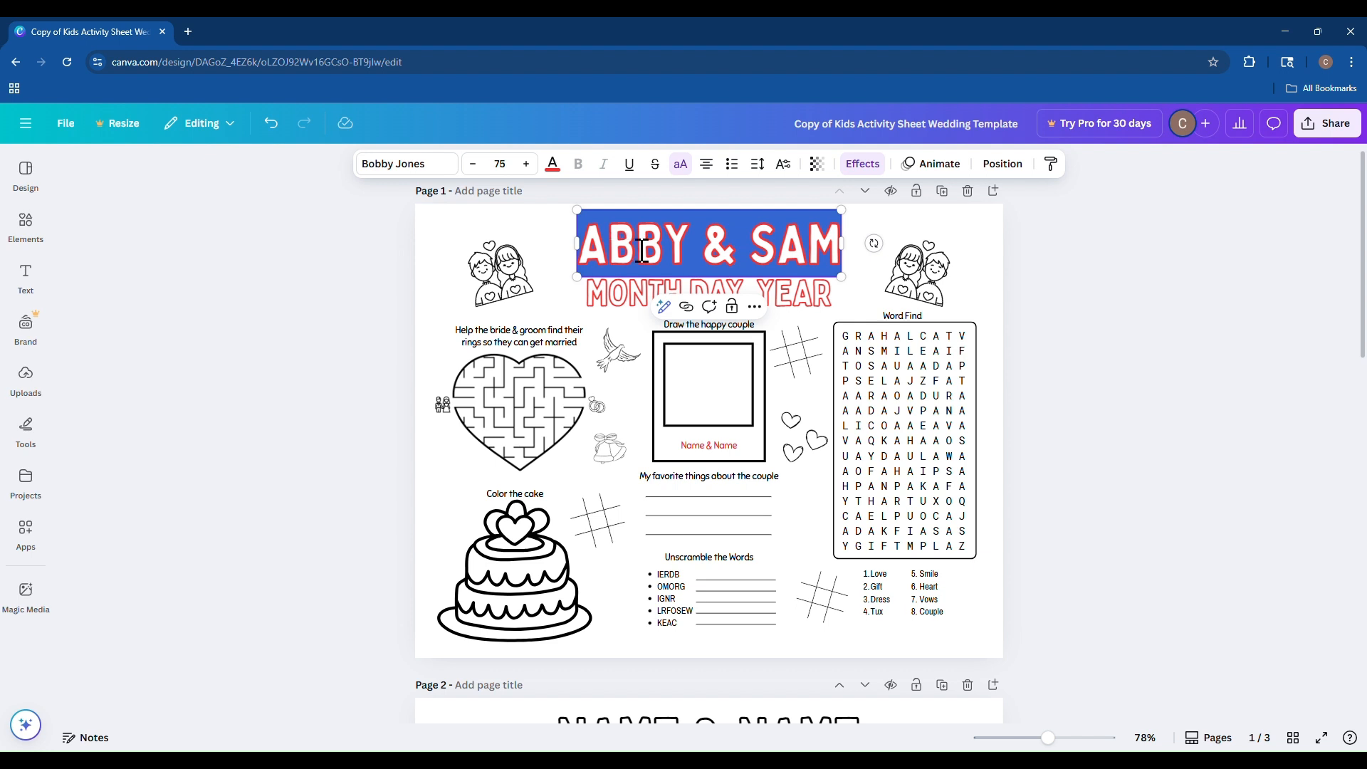
left_click(562, 242)
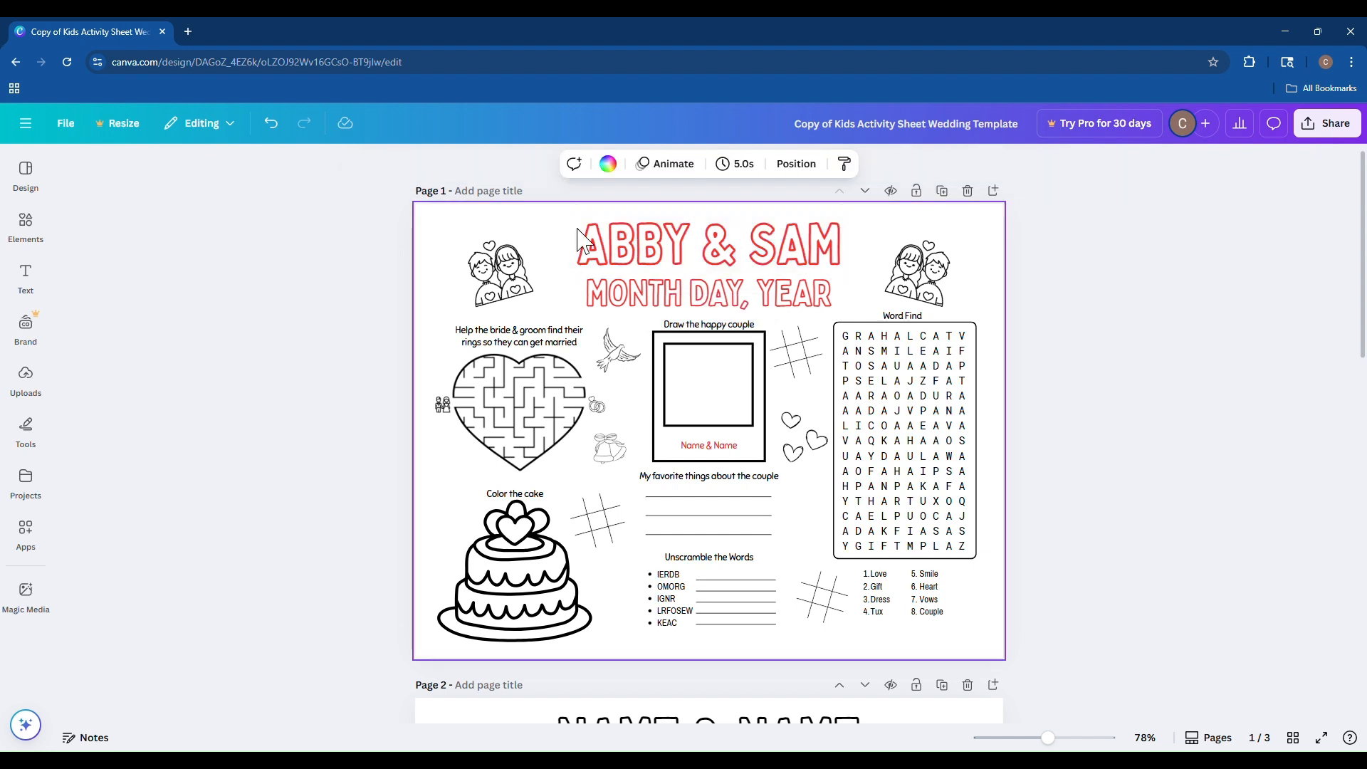
left_click(657, 247)
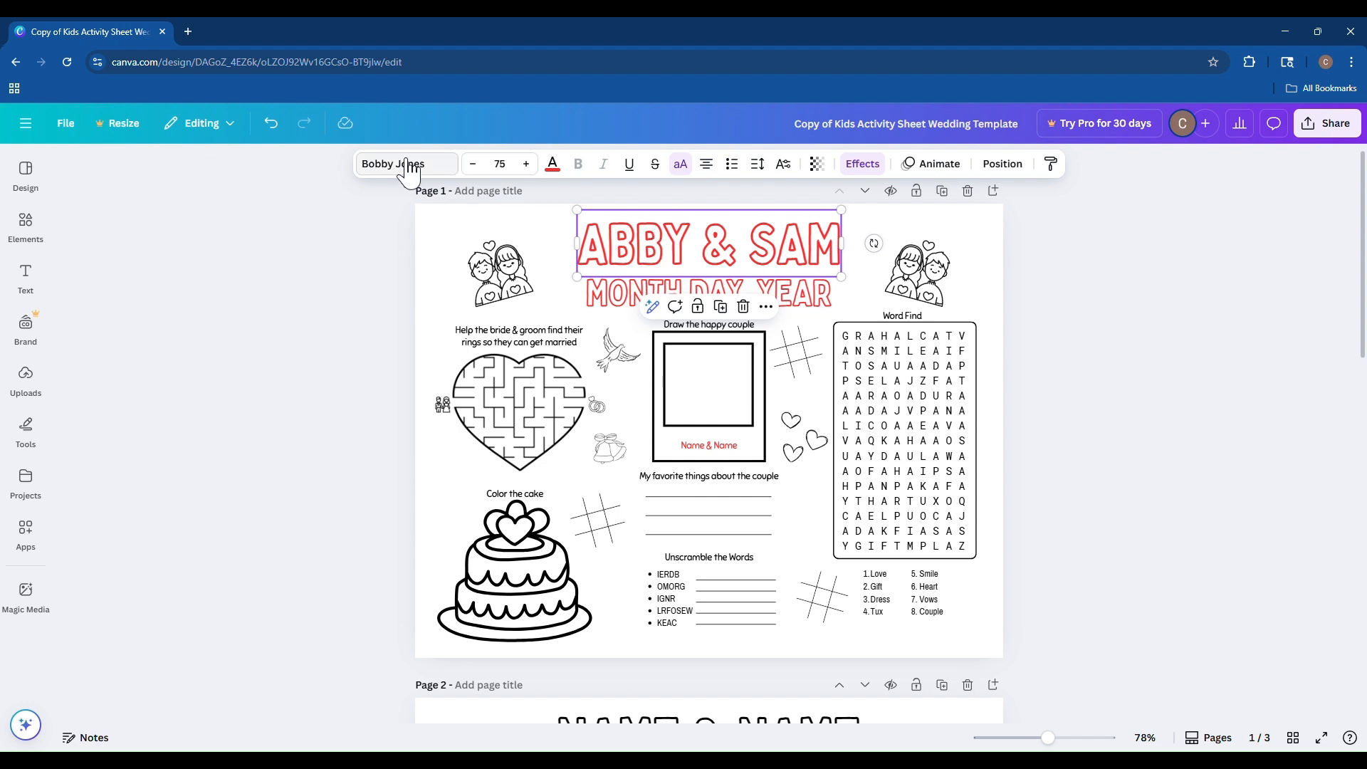
left_click(880, 170)
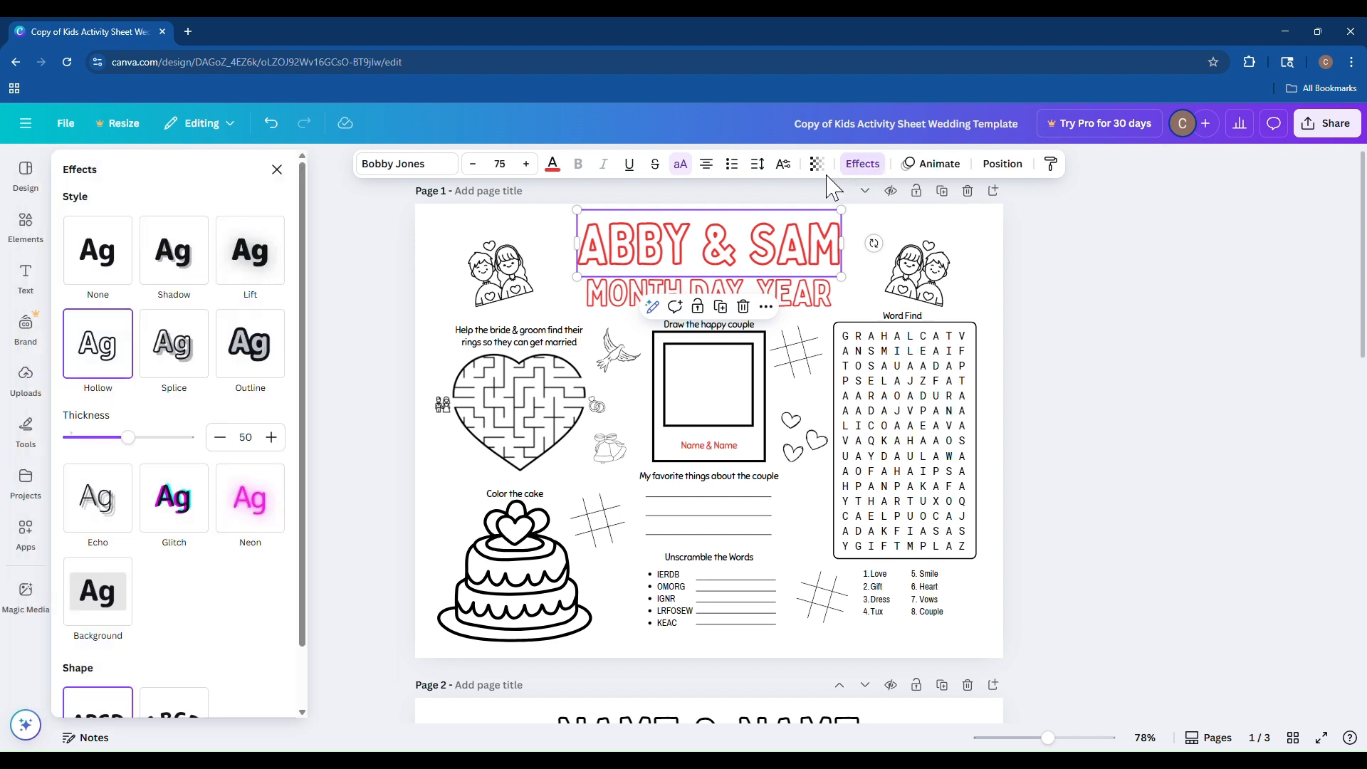
left_click(110, 278)
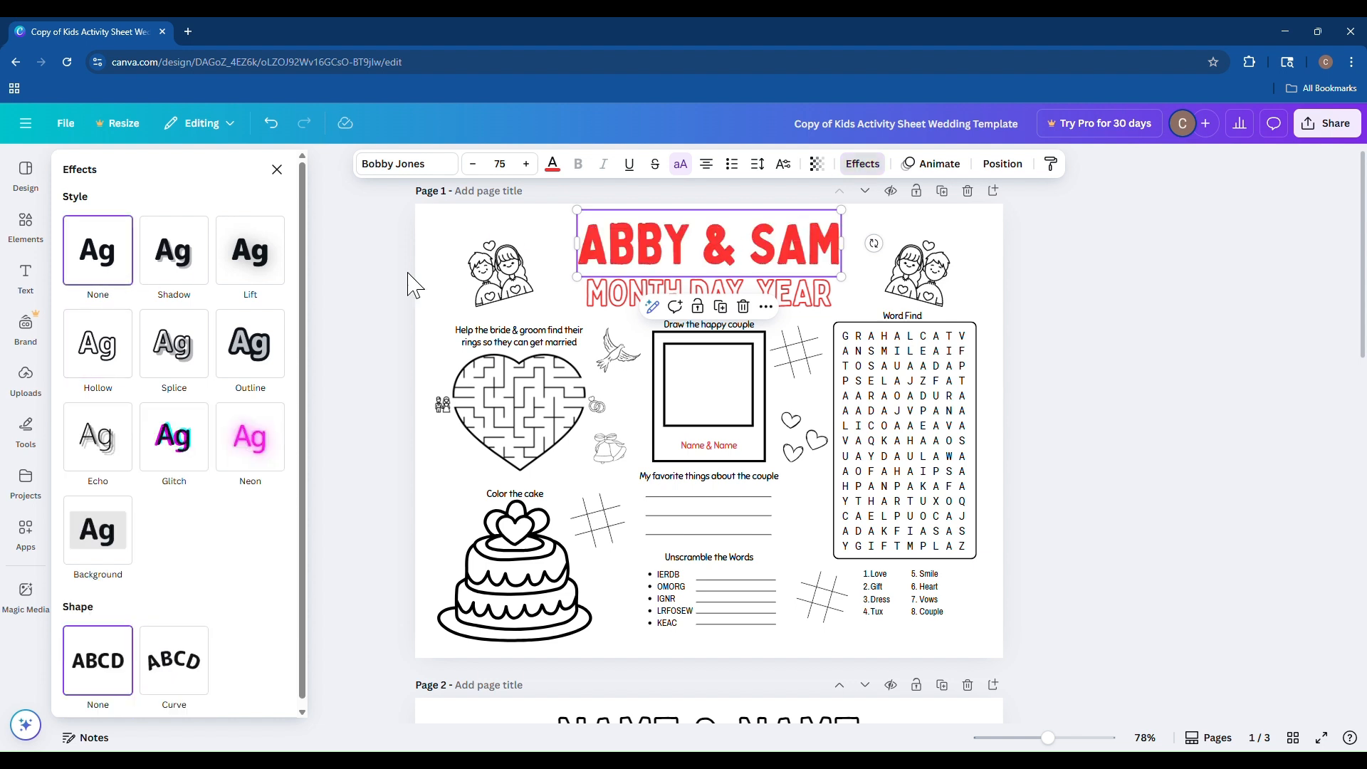
Browse the Handwriting, Corporate and Display font categories and their styles for the title text.
left_click(557, 246)
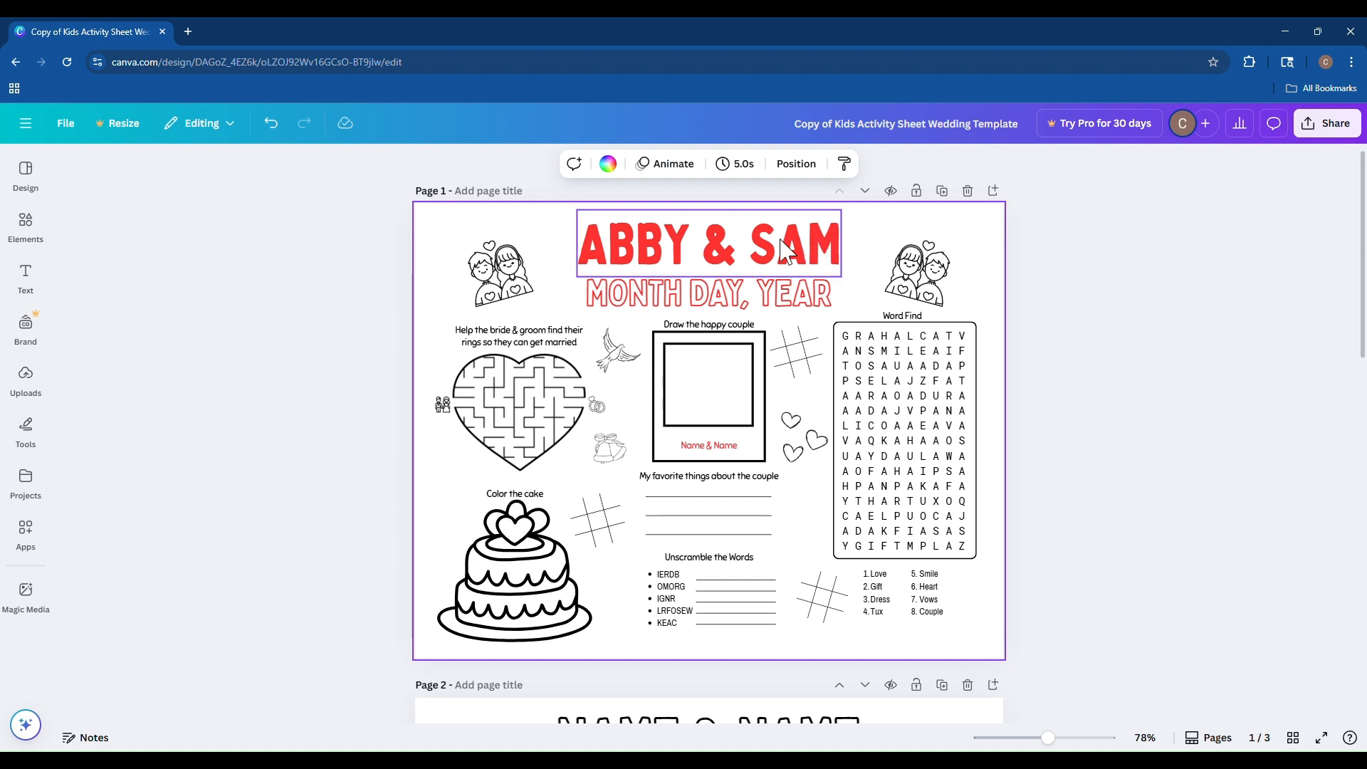
left_click(749, 246)
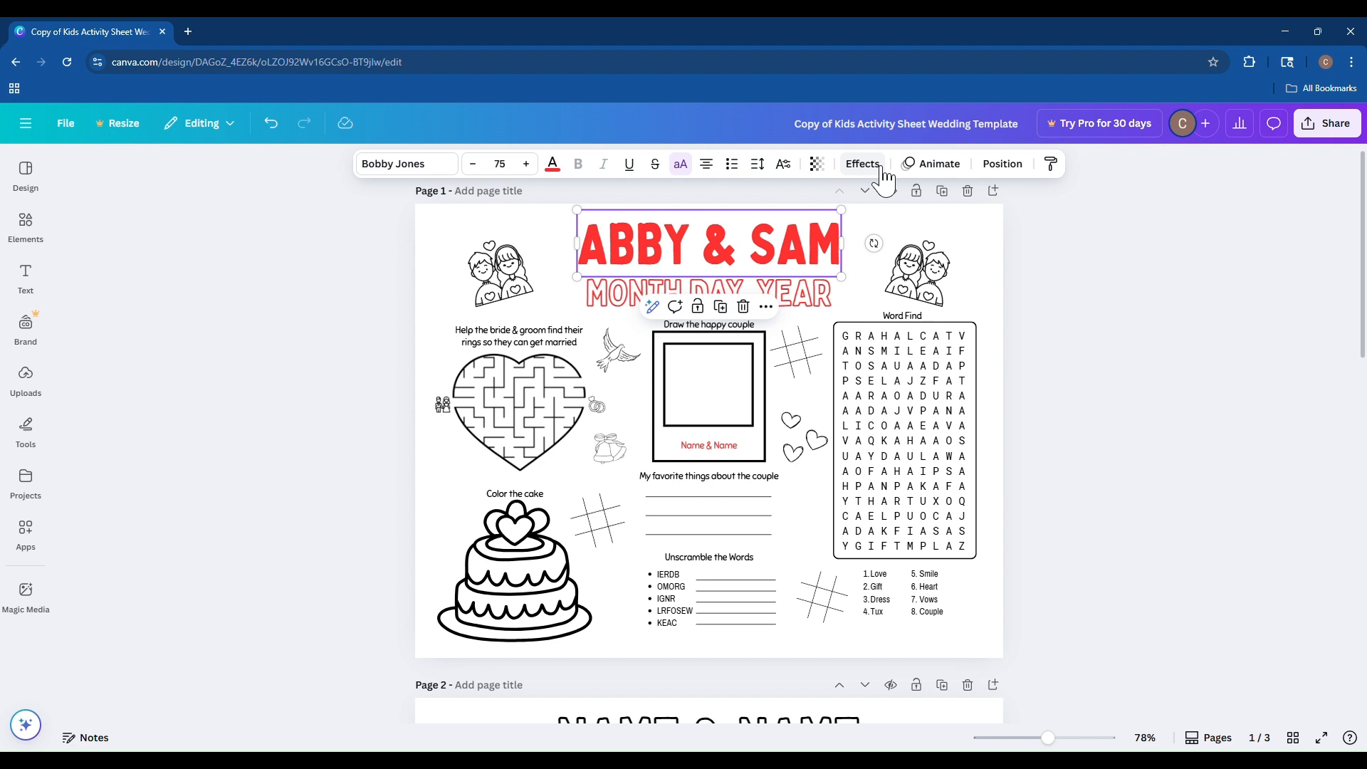
left_click(401, 169)
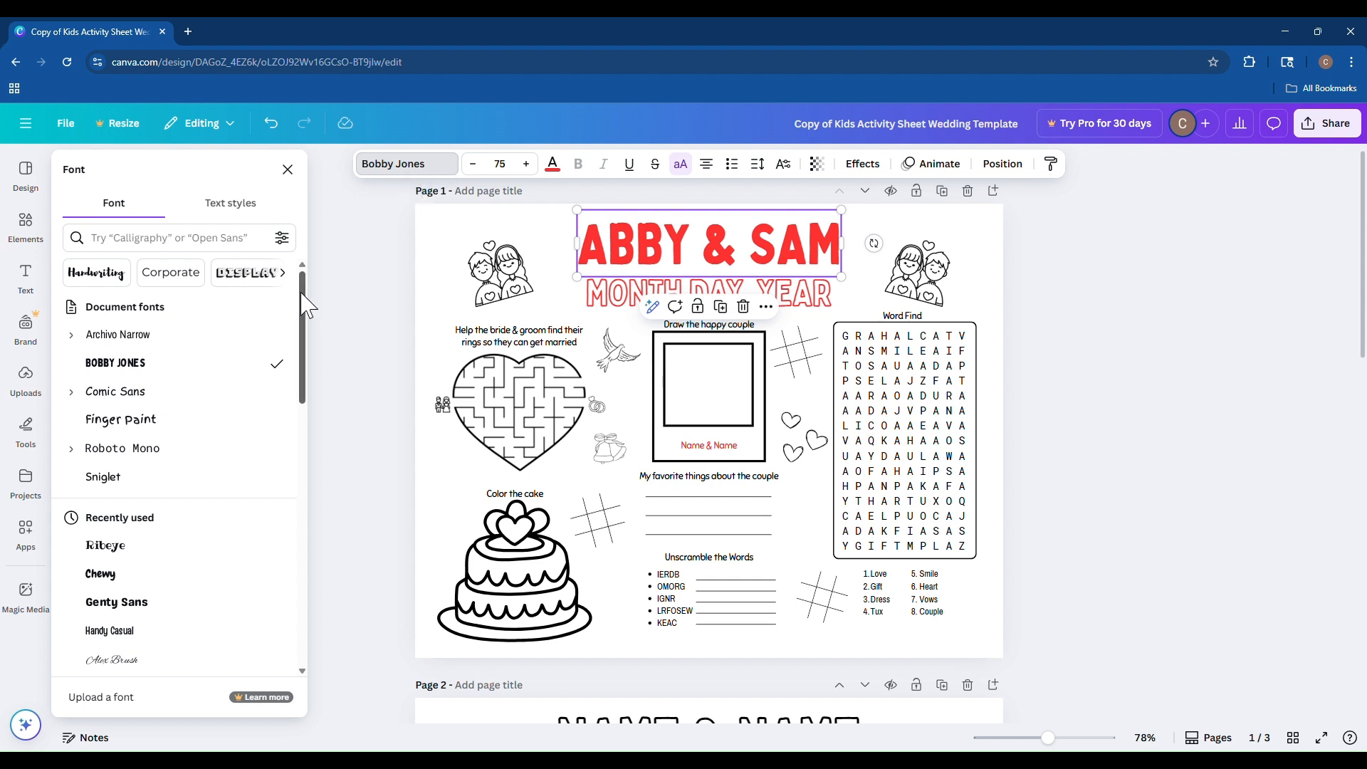
mouse_move(303, 308)
left_mouse_down()
mouse_move(311, 348)
mouse_move(310, 317)
left_mouse_up()
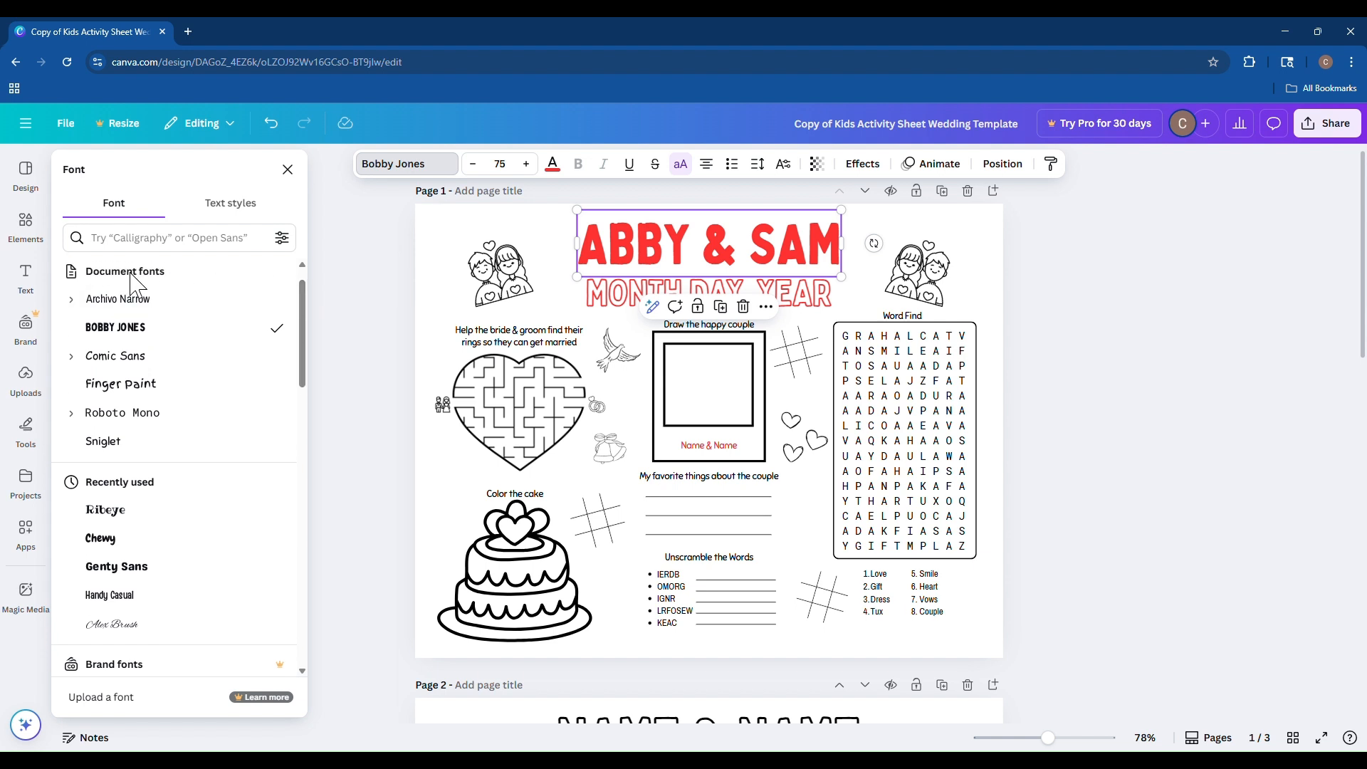
left_click_drag(304, 307, 306, 435)
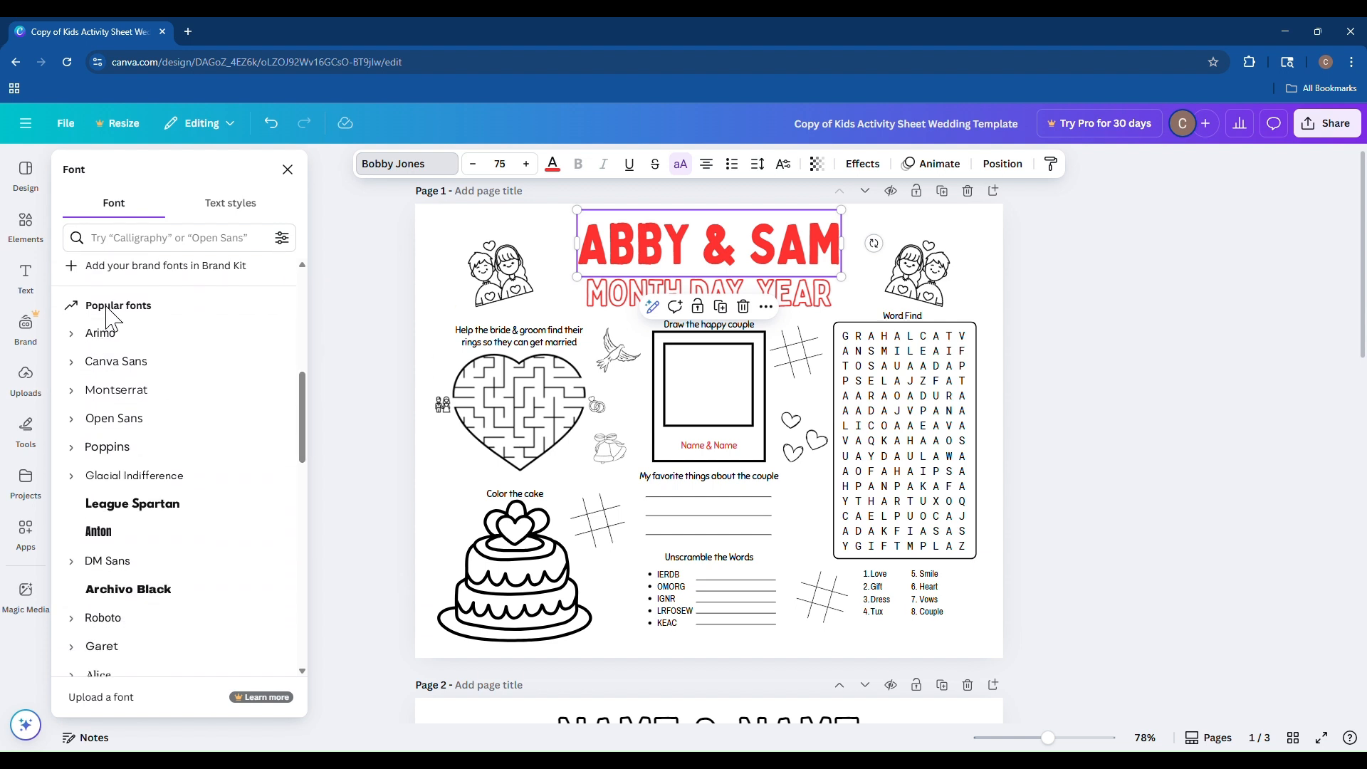
left_click_drag(302, 382, 304, 285)
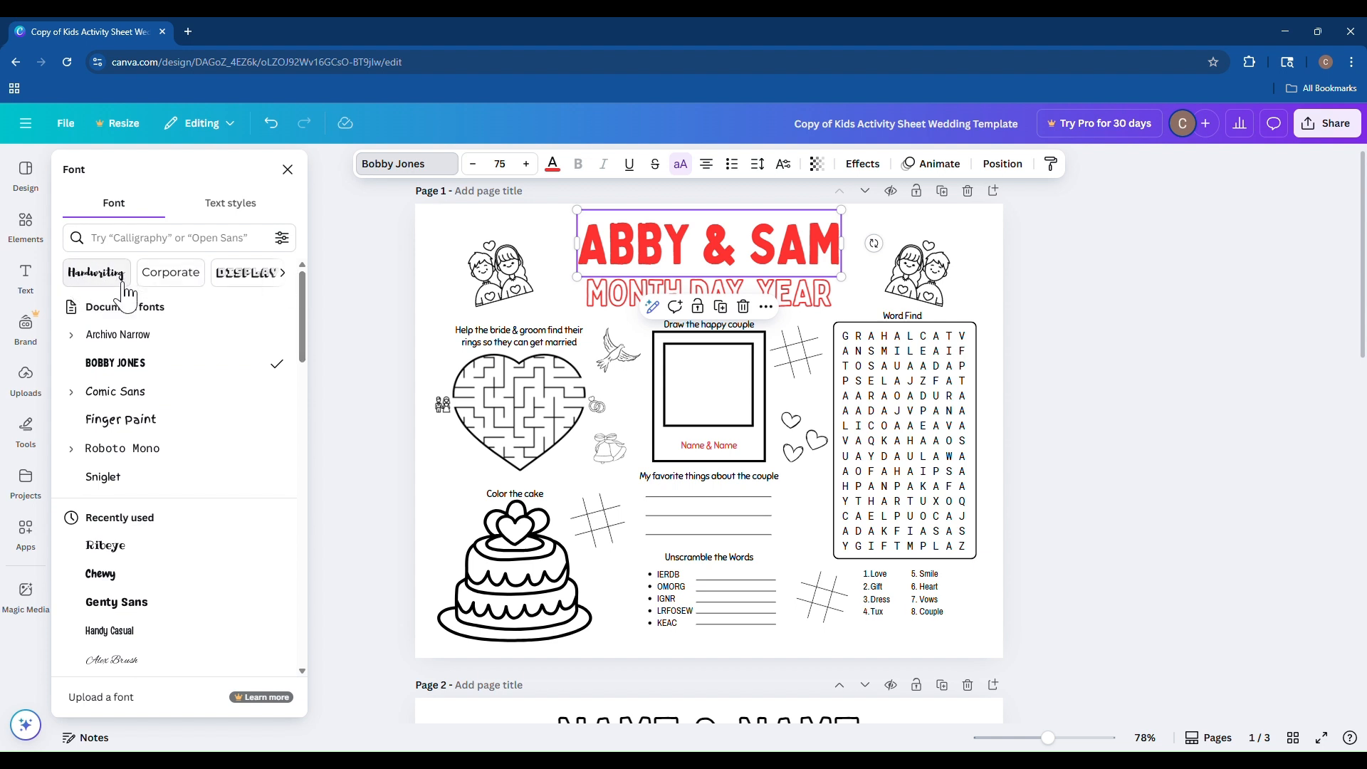
left_click(98, 281)
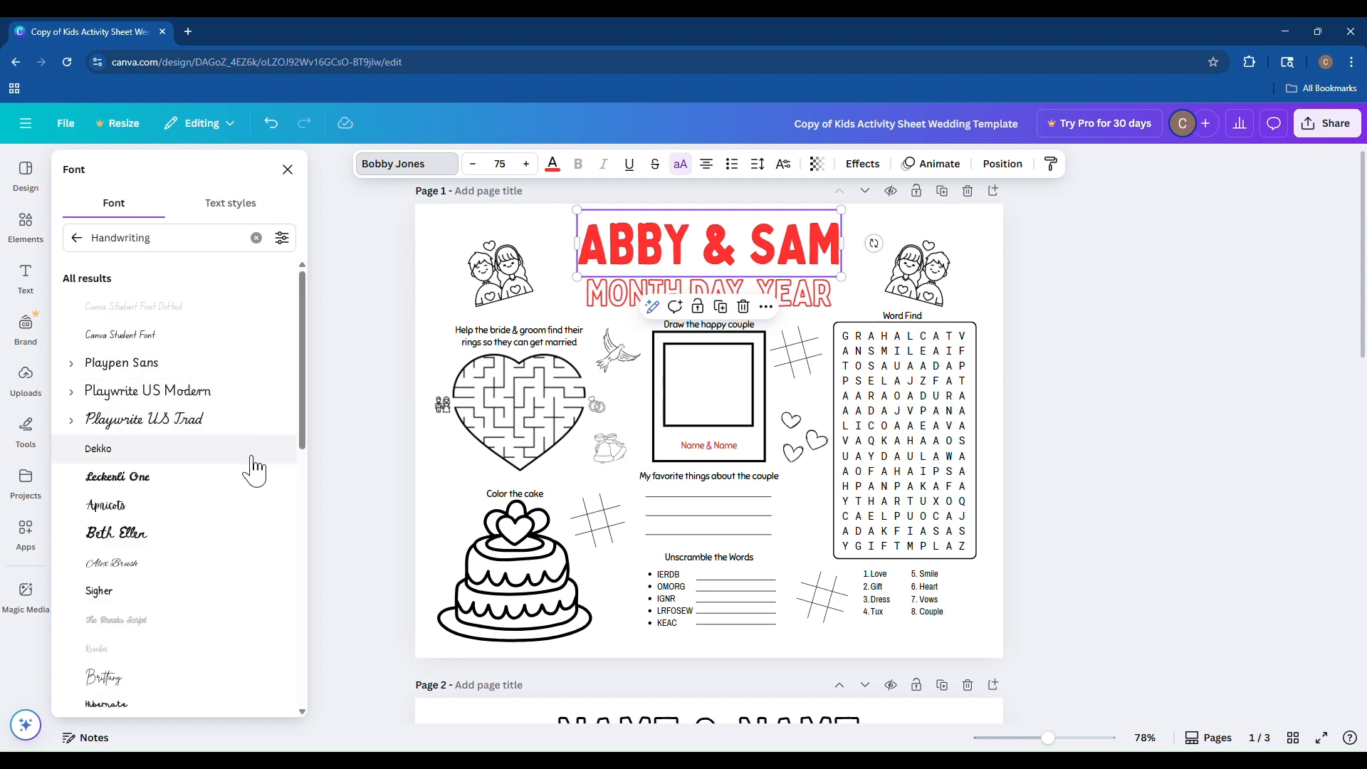
left_click(77, 237)
left_click(170, 270)
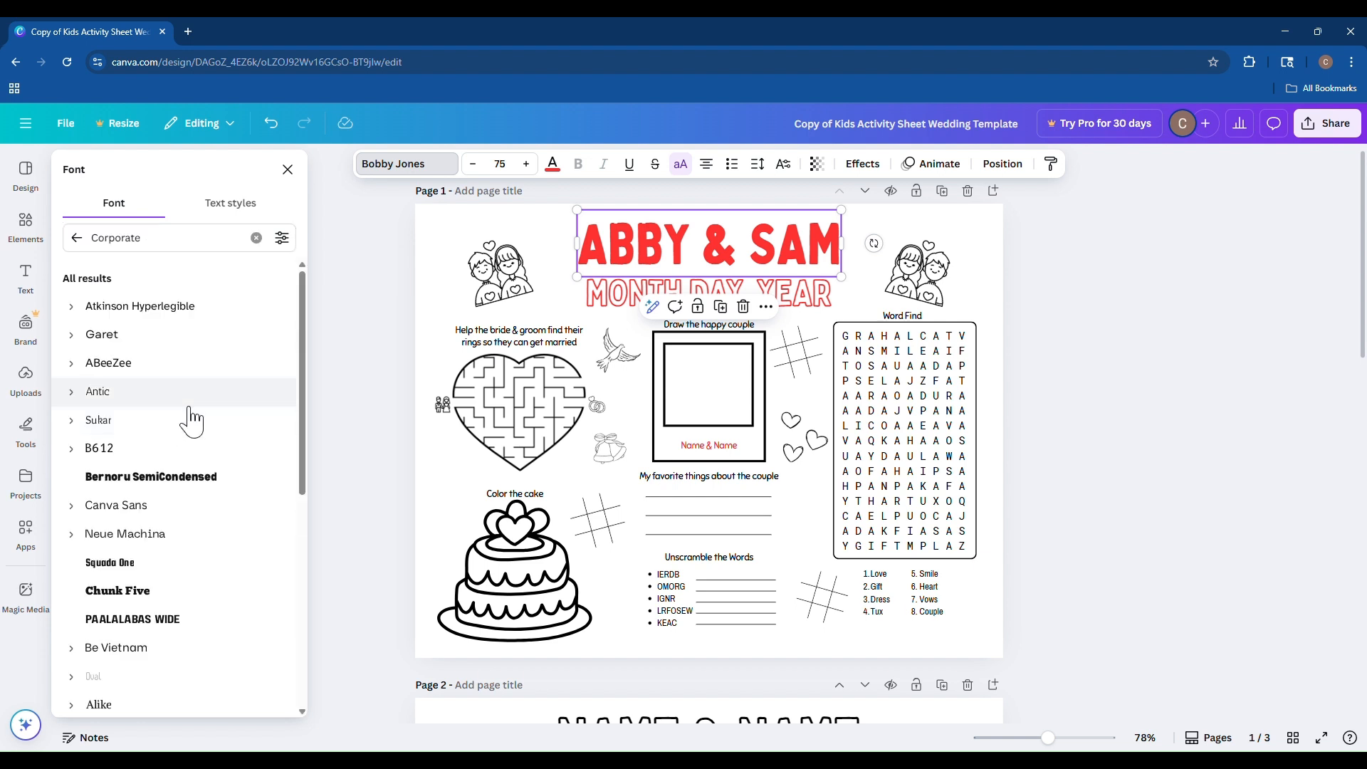
left_click(76, 237)
left_click(244, 273)
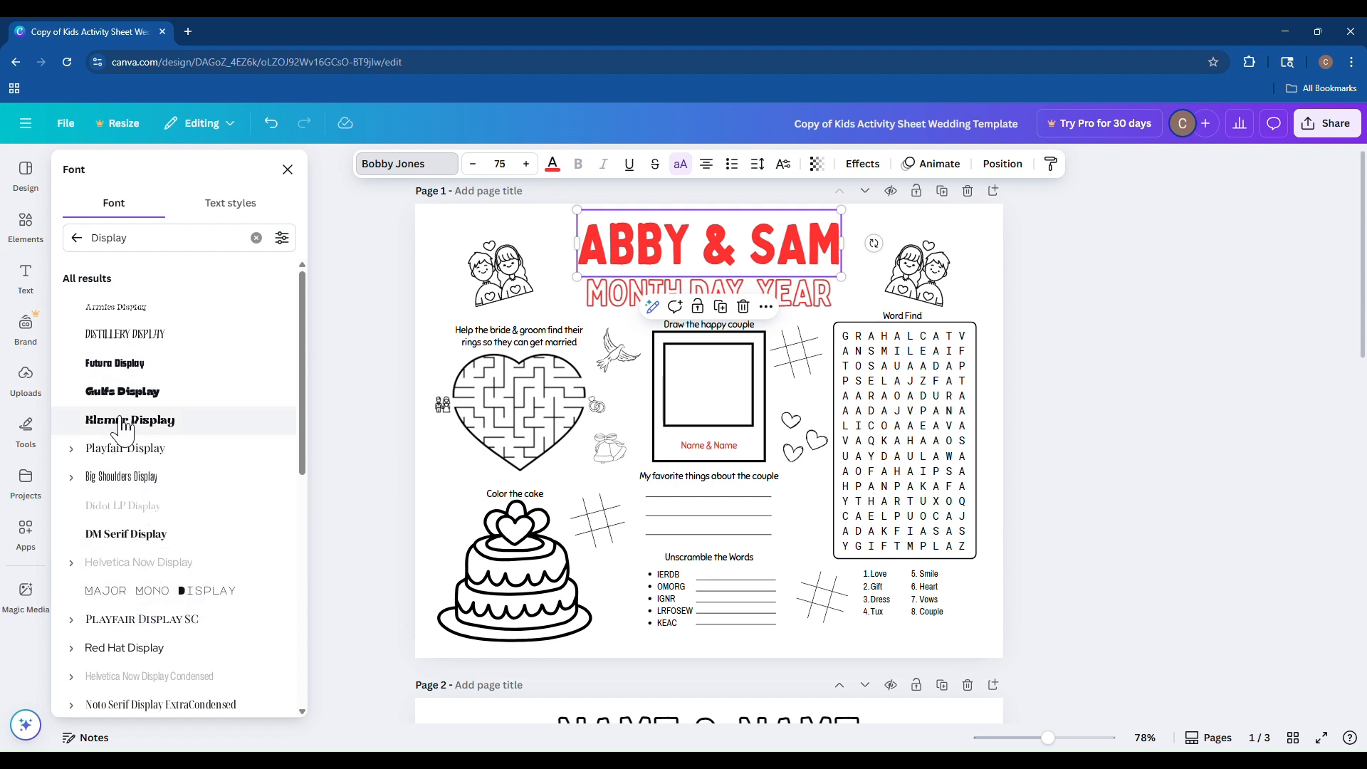
left_click(77, 452)
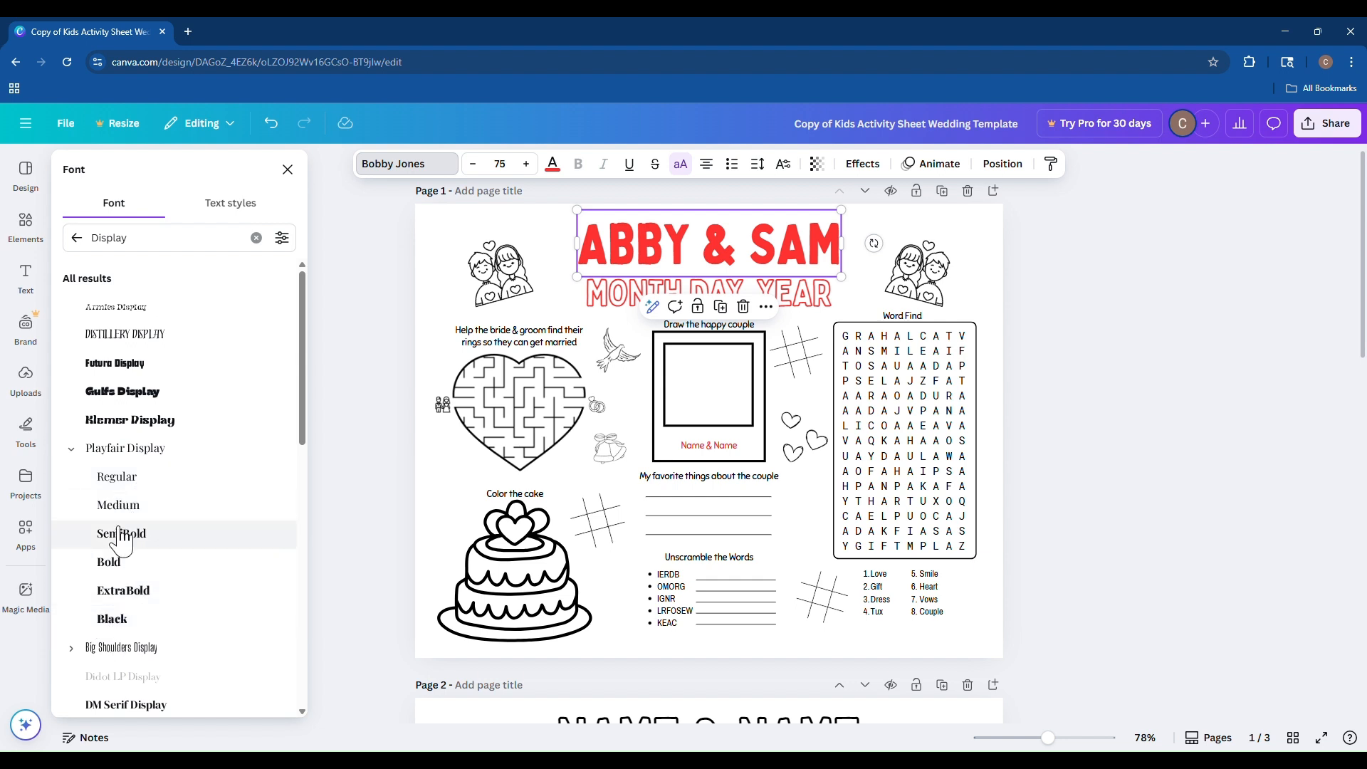
left_click(81, 455)
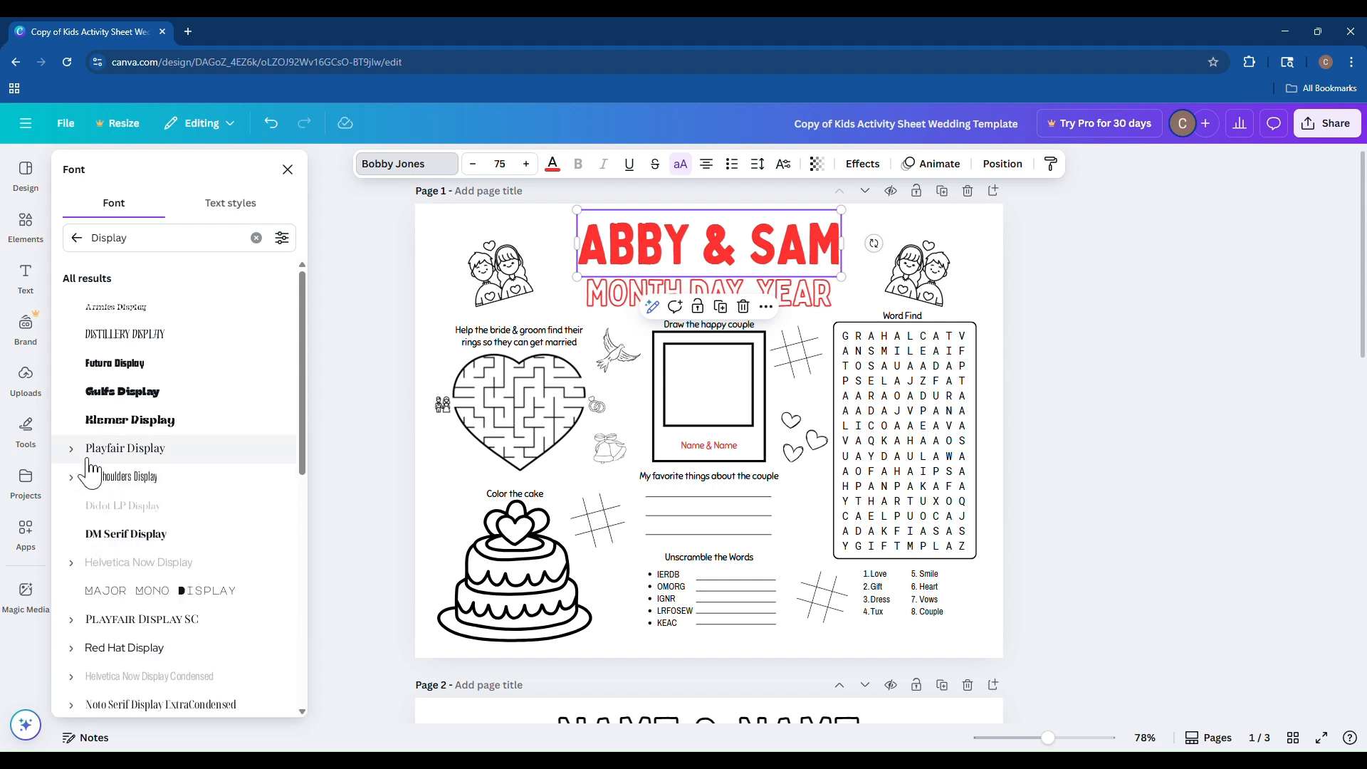
left_click(81, 456)
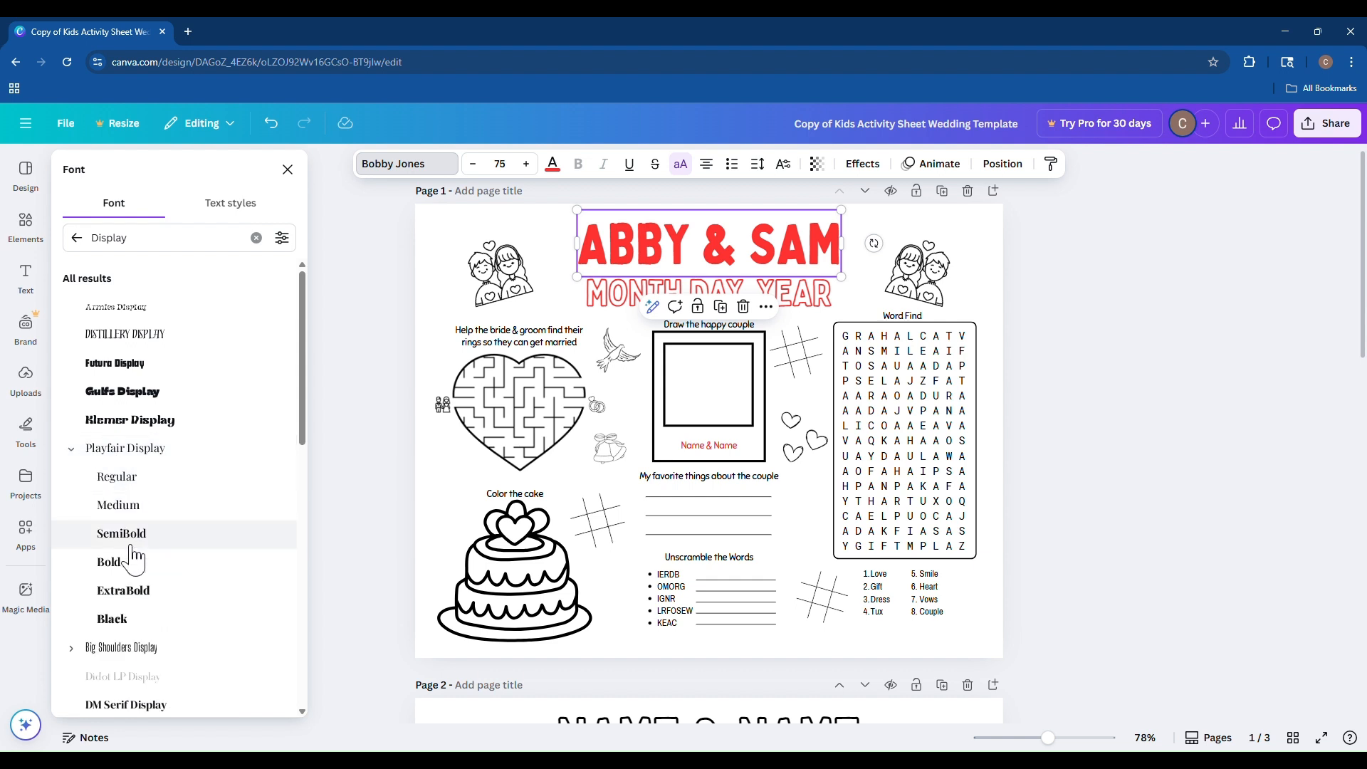
left_click(128, 648)
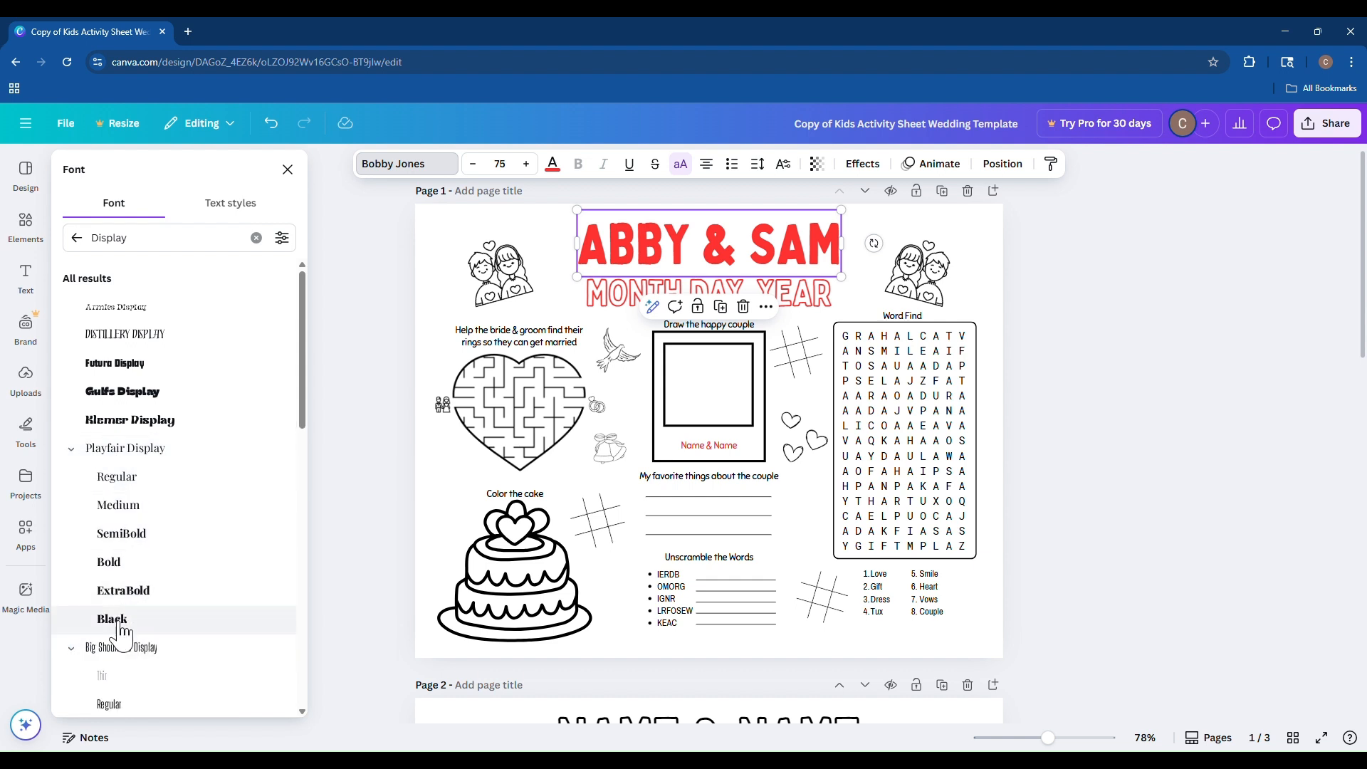
scroll(152, 616, "down", 2)
scroll(150, 599, "down", 1)
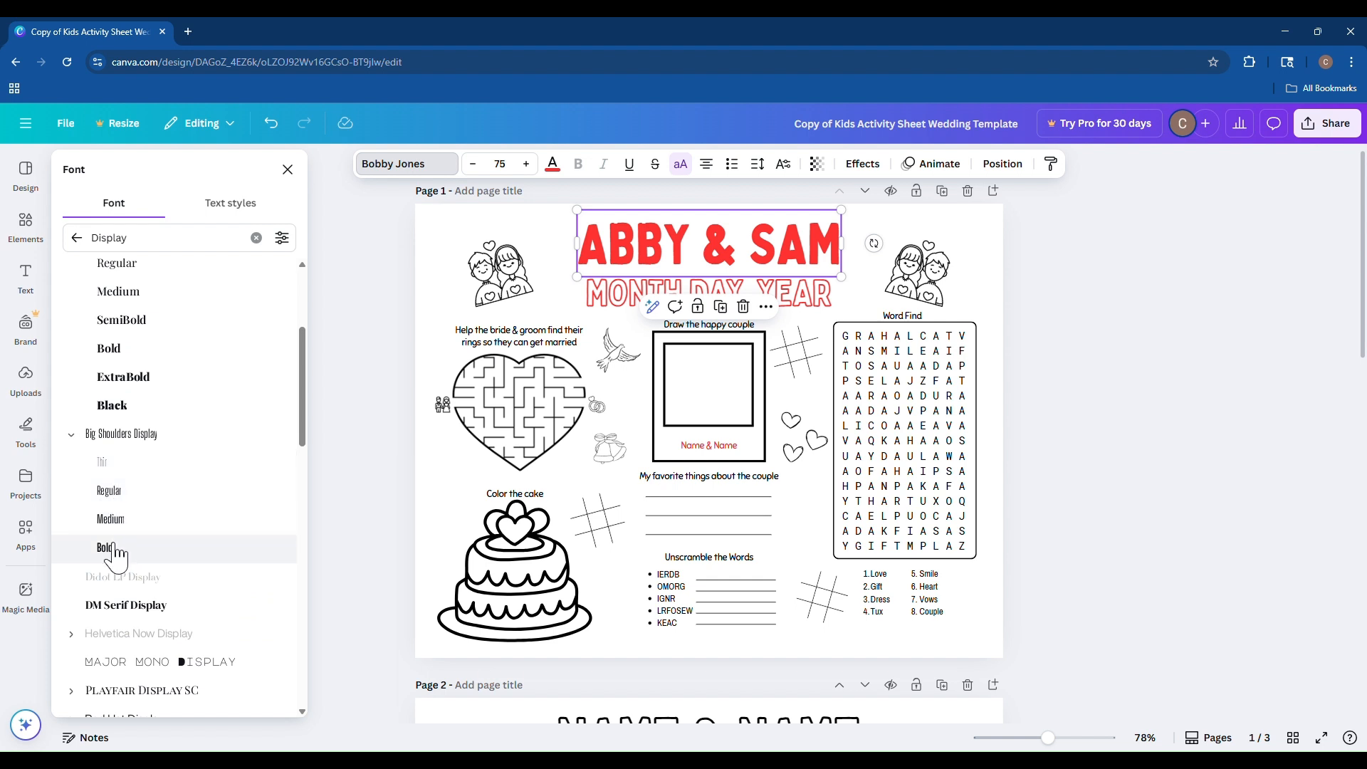
left_click(85, 434)
scroll(82, 384, "up", 3)
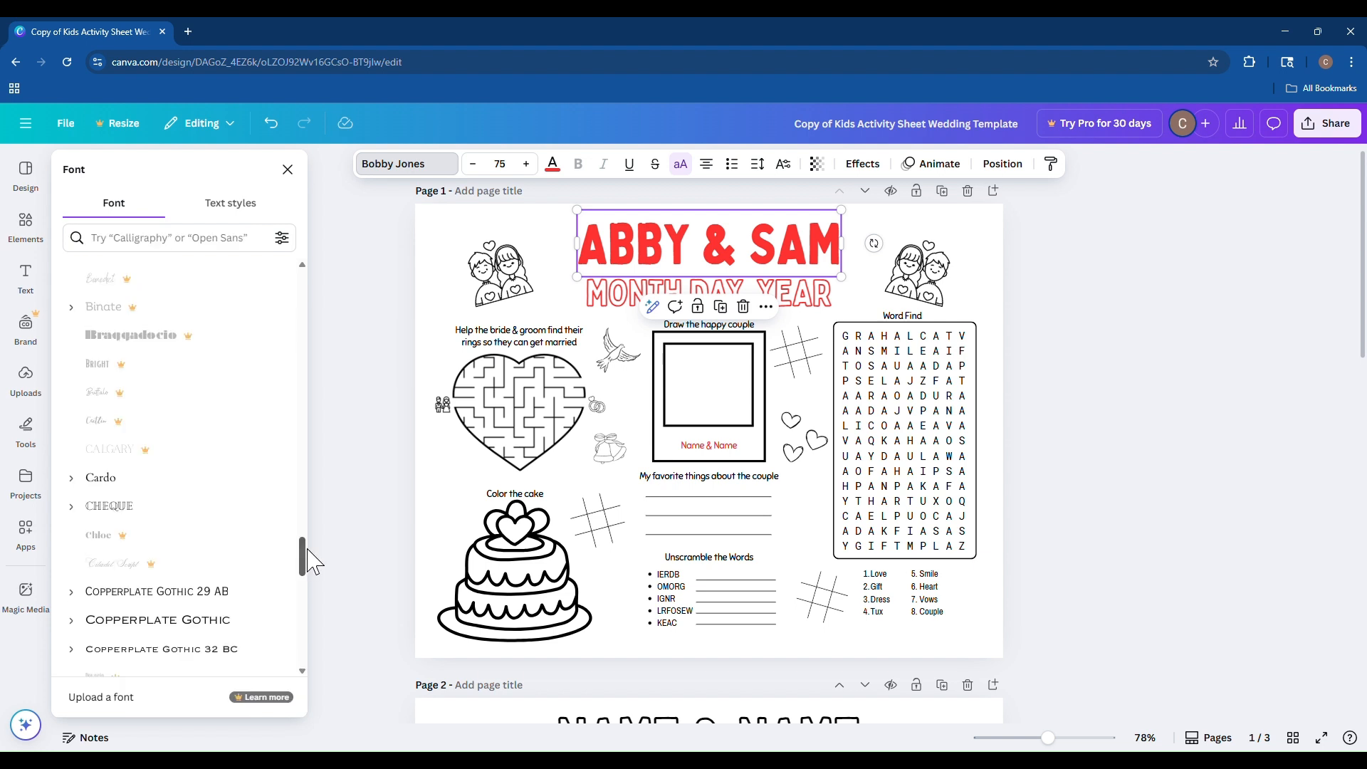
mouse_move(305, 551)
left_mouse_down()
mouse_move(300, 335)
mouse_move(289, 541)
left_mouse_up()
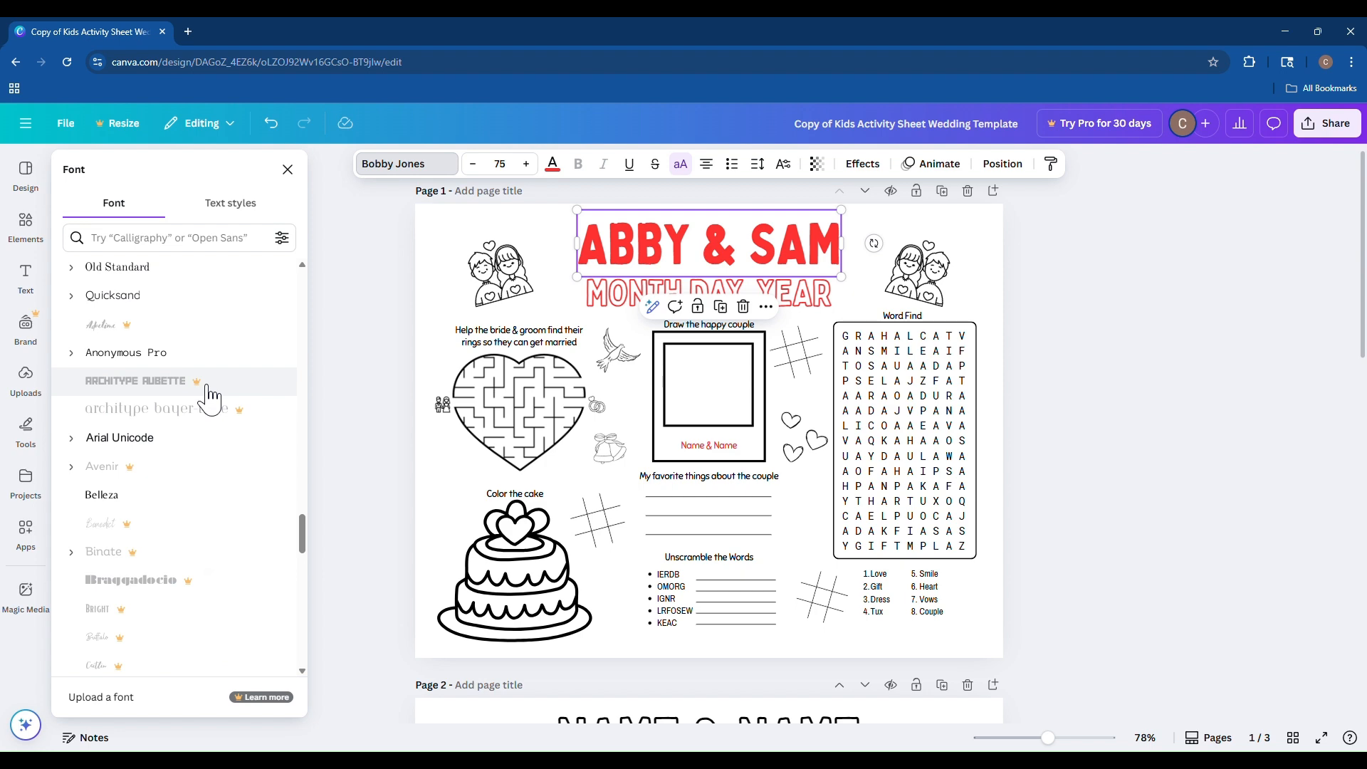
Try to apply the premium Archetype Aubette font to the title.
left_click(127, 385)
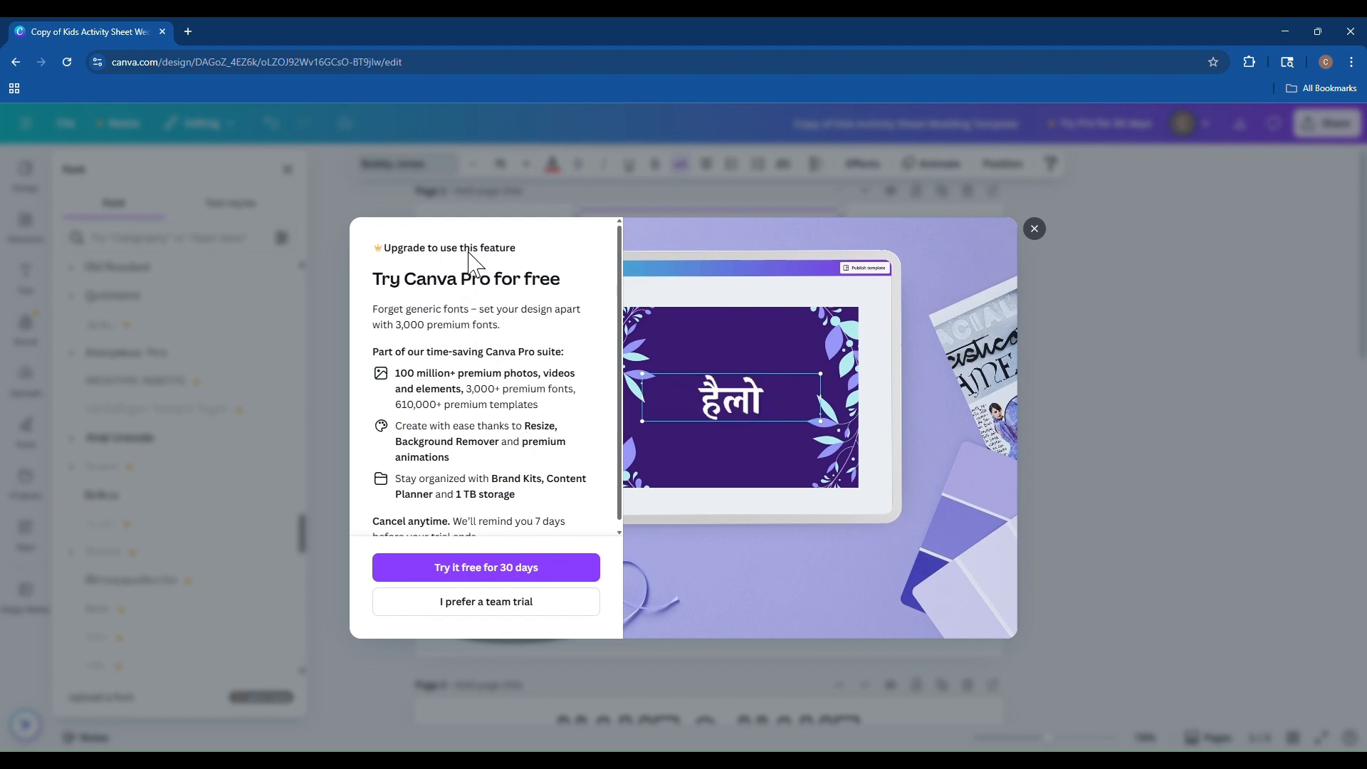
left_click(1035, 228)
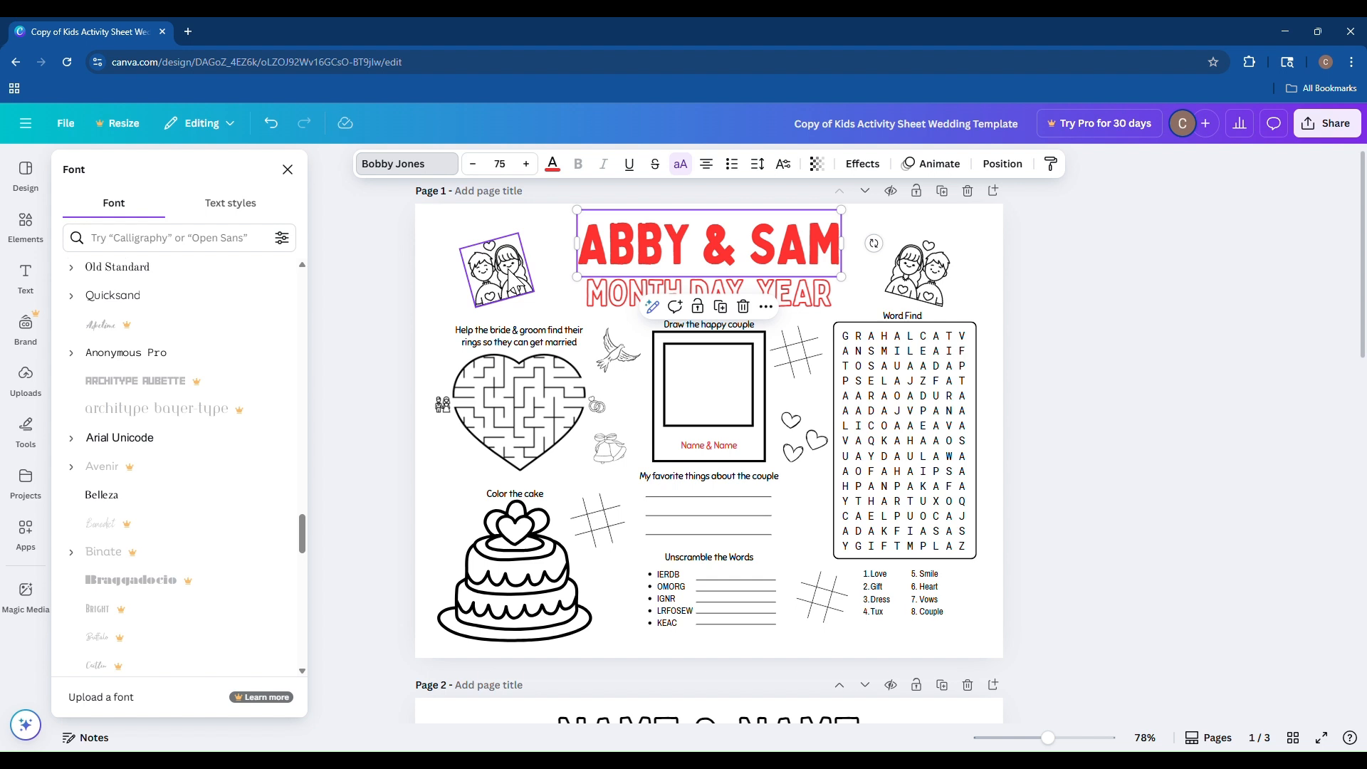
Change the title font to Finger Paint and close the font list.
mouse_move(300, 523)
left_mouse_down()
mouse_move(302, 534)
mouse_move(304, 269)
left_mouse_up()
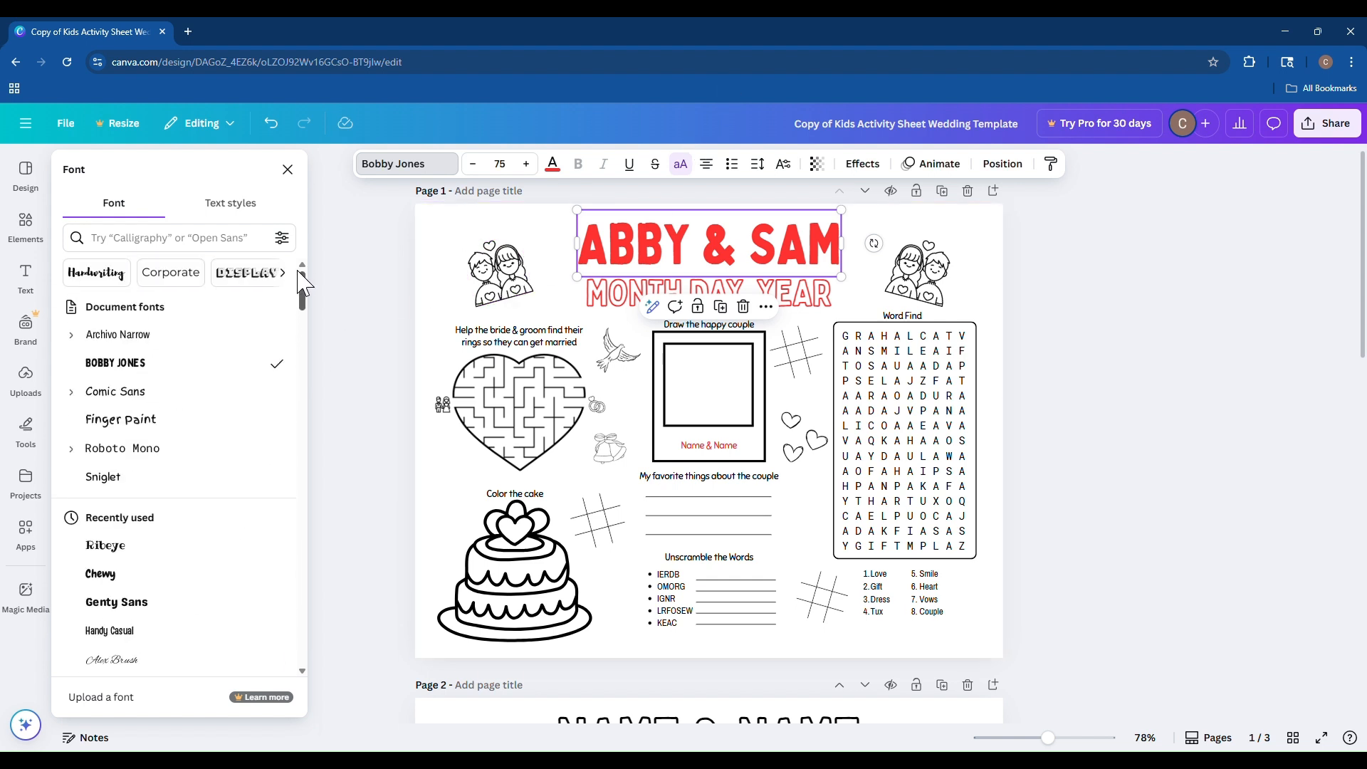
left_click(143, 425)
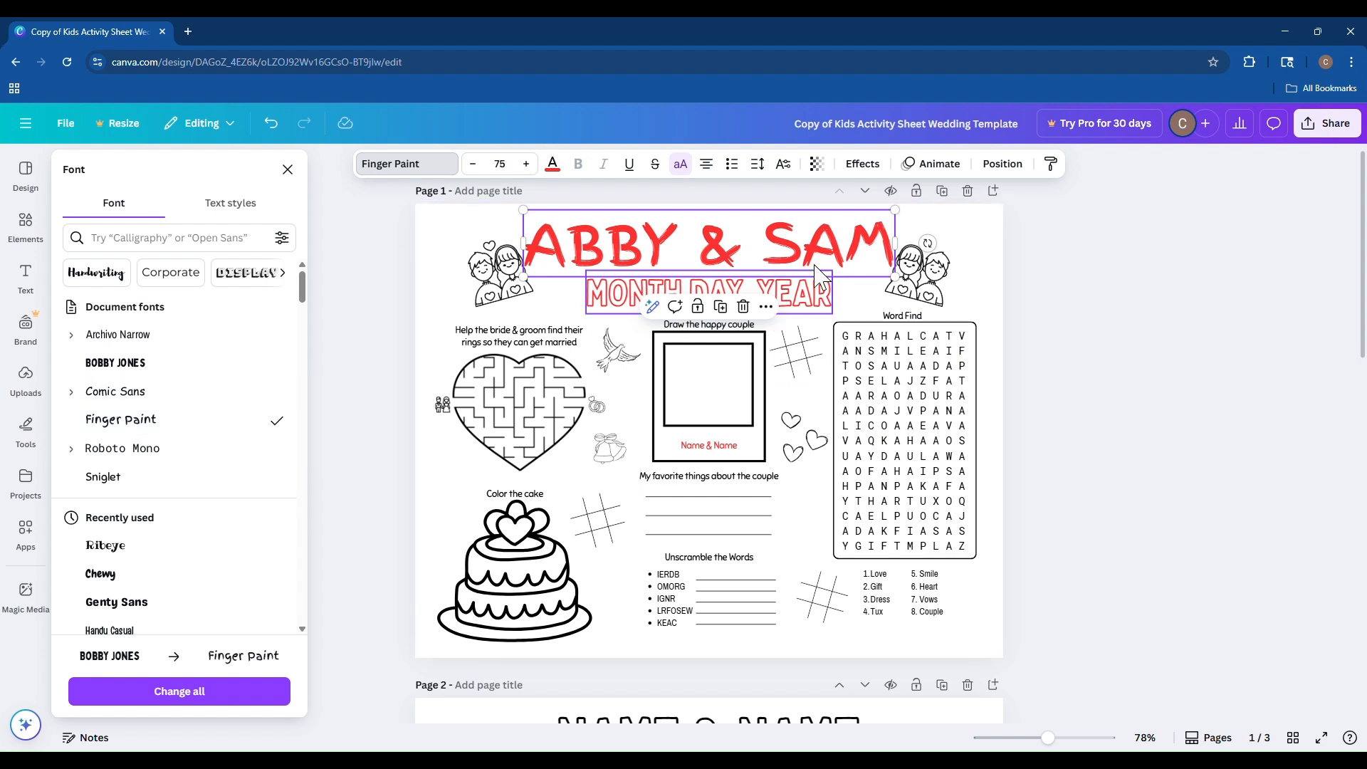
left_click(515, 170)
left_click(390, 231)
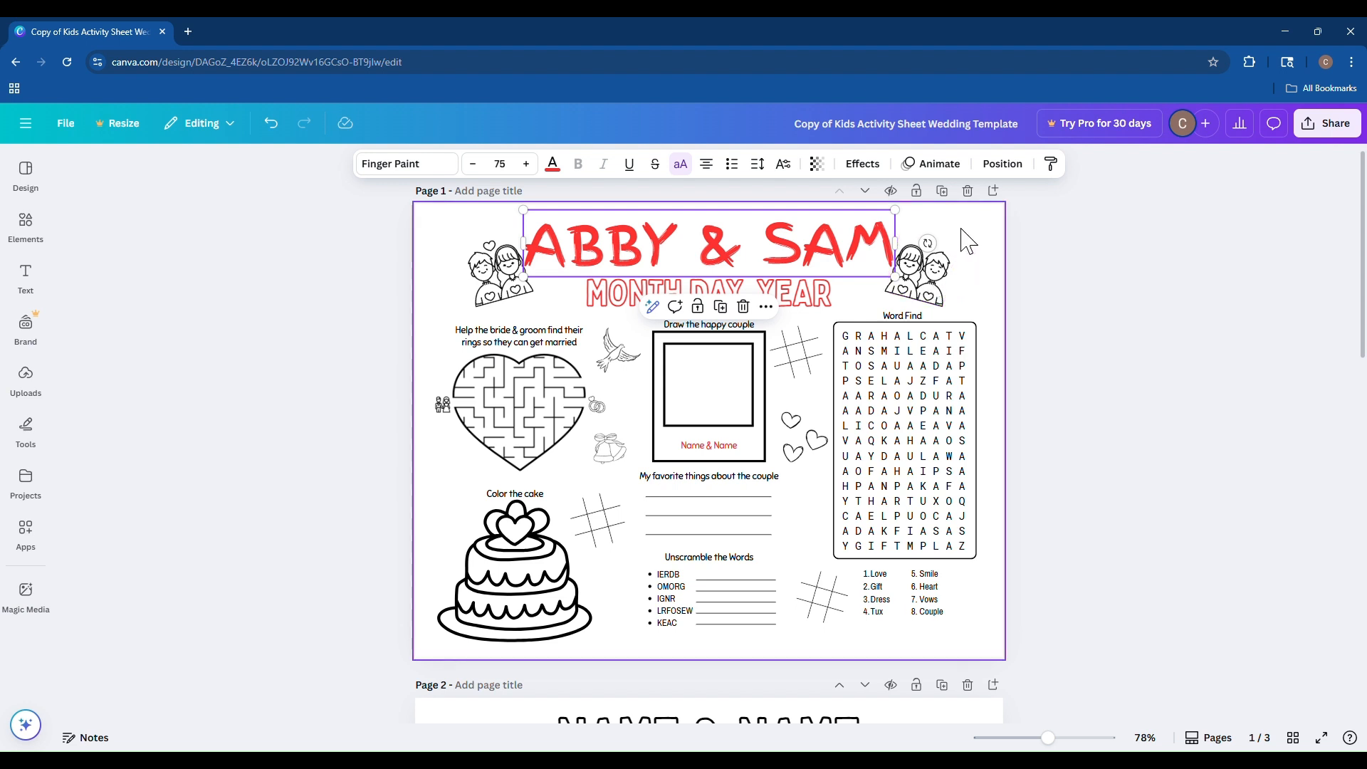
Try moving the right-hand couple illustration, then undo the move.
left_click_drag(927, 275, 953, 270)
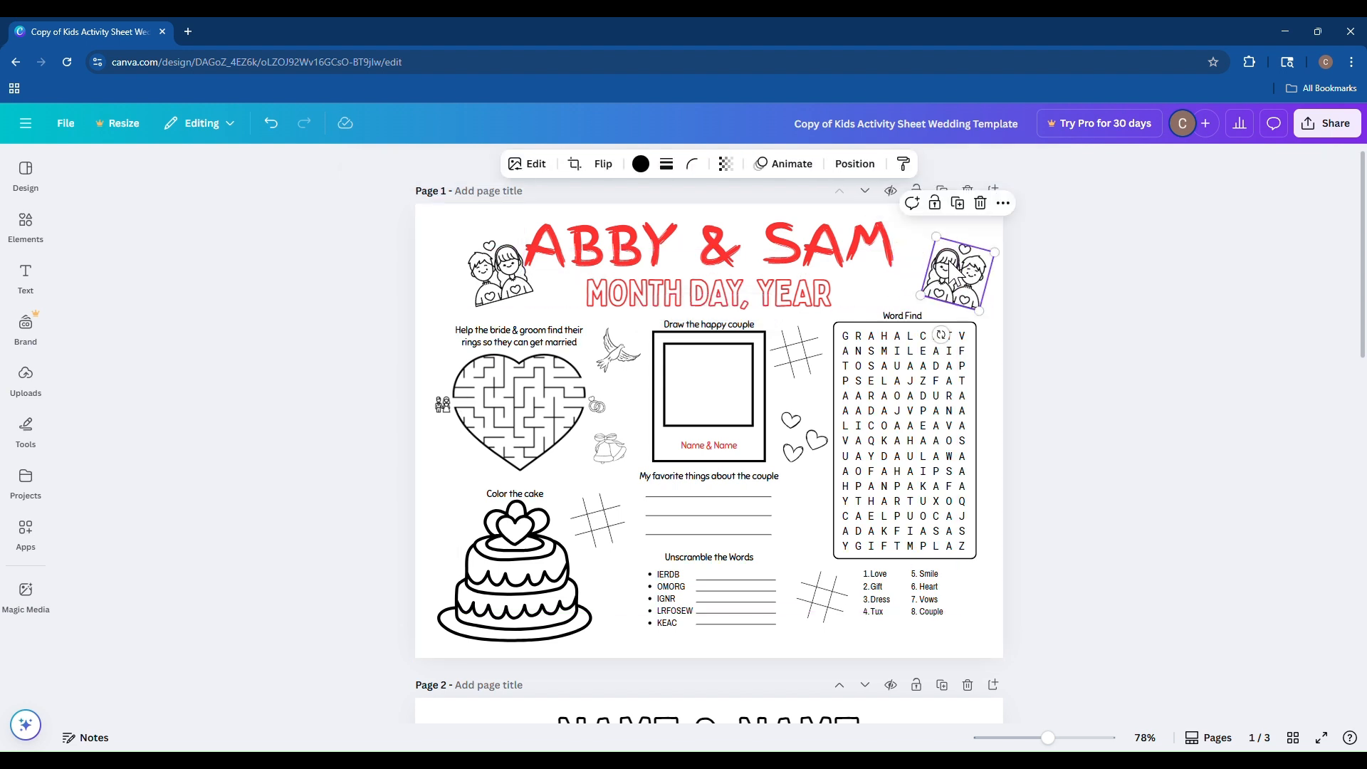
key("ctrl+z")
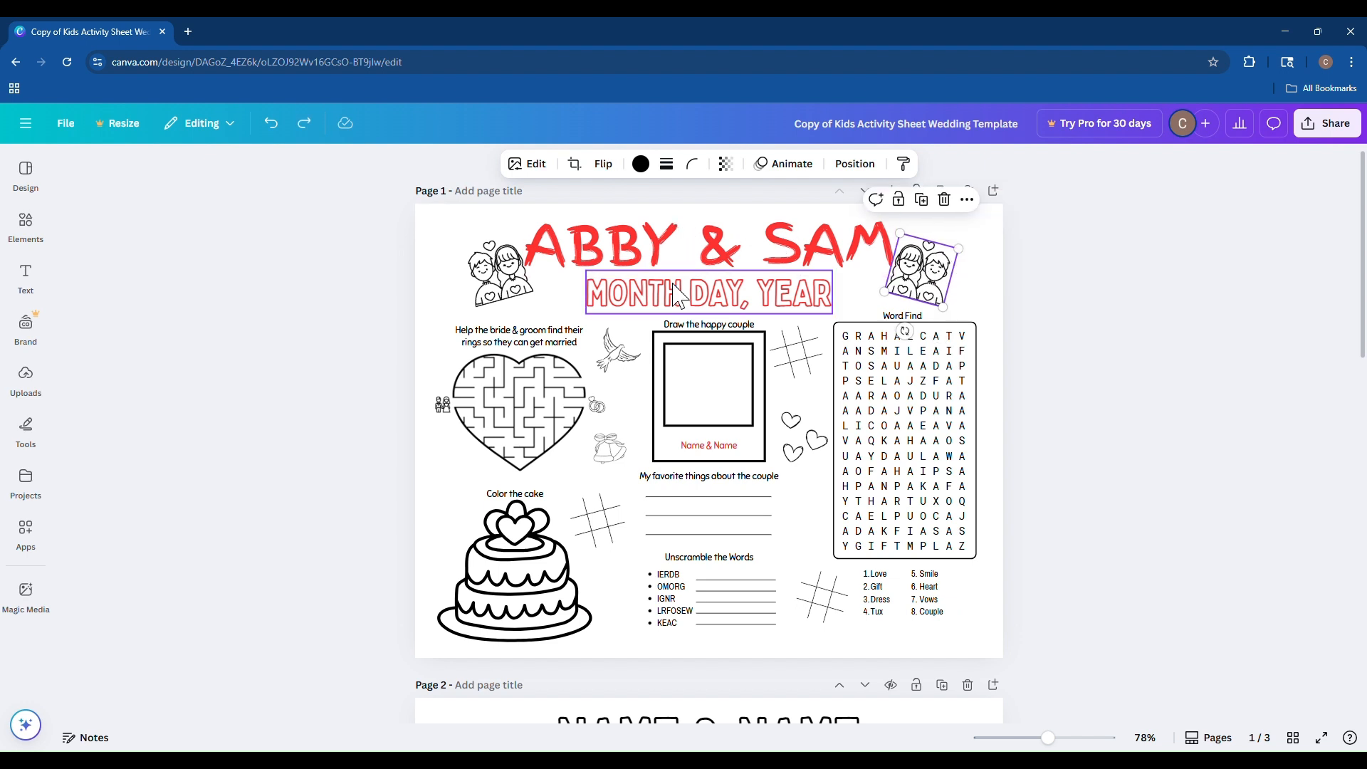
Resize the couple's names title to a font size of about 62.
left_click(636, 237)
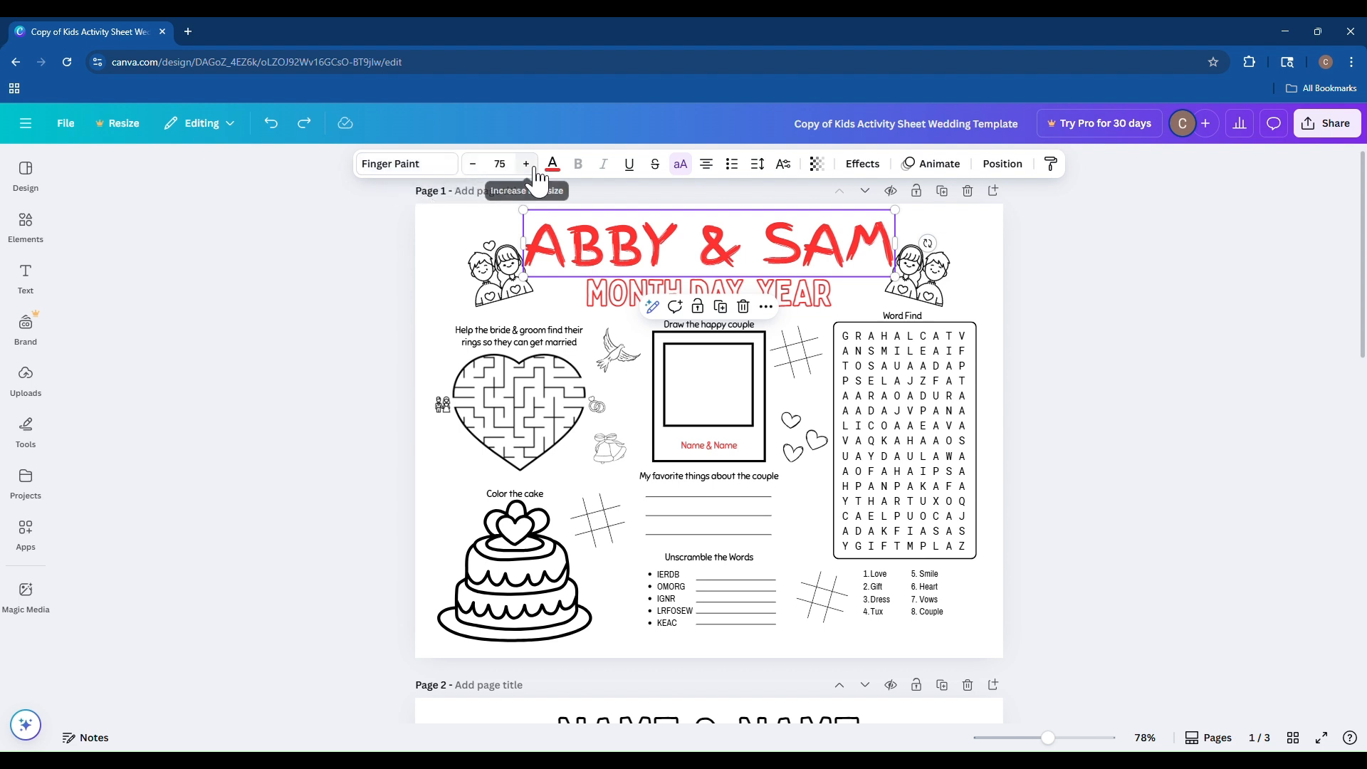
left_click(512, 178)
type("60")
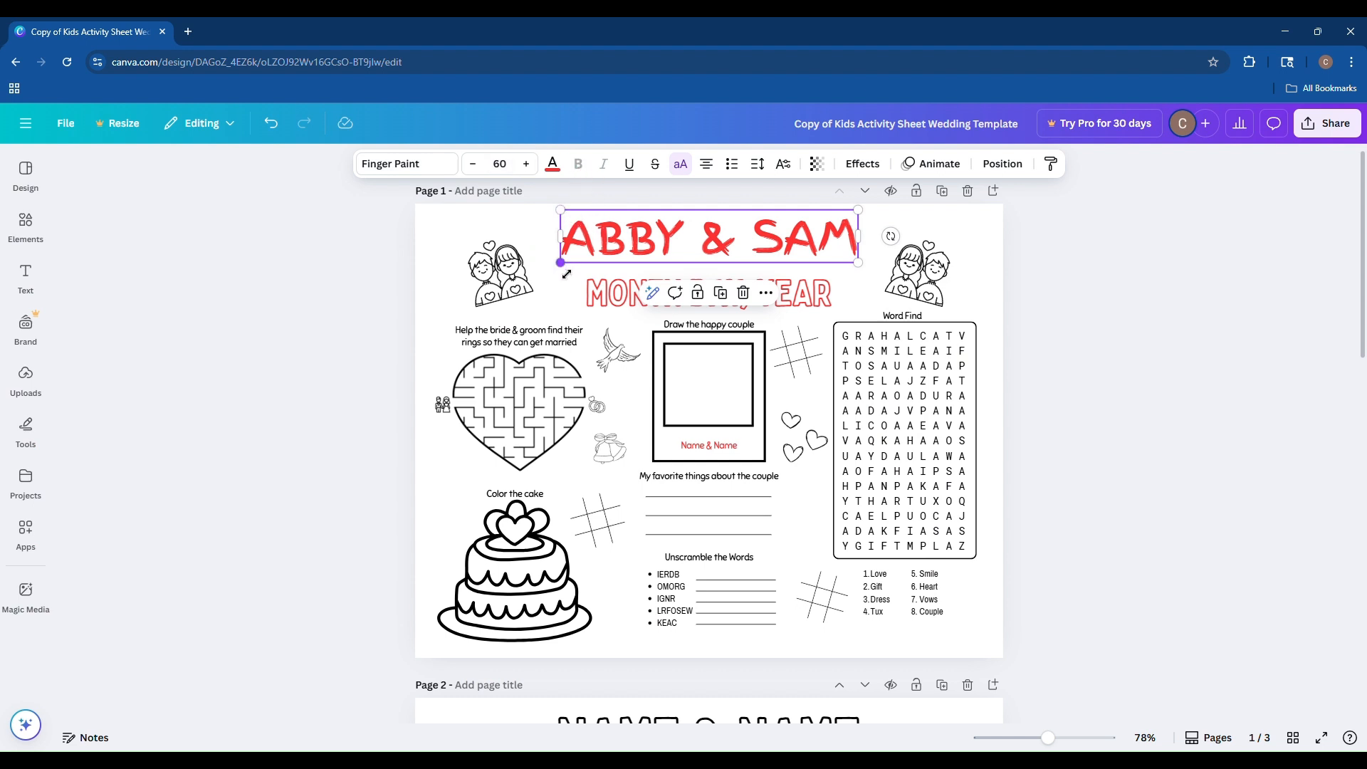
left_click_drag(565, 272, 540, 279)
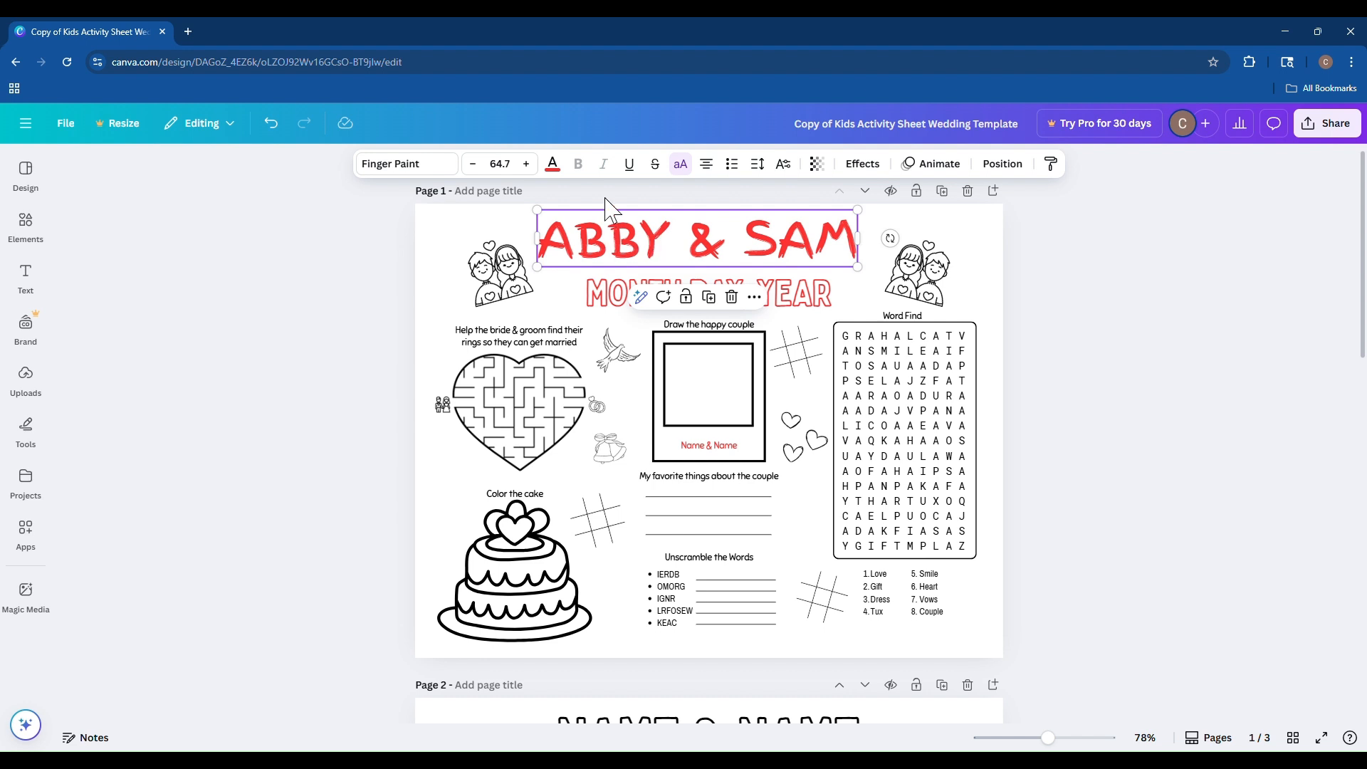
left_click_drag(537, 267, 475, 289)
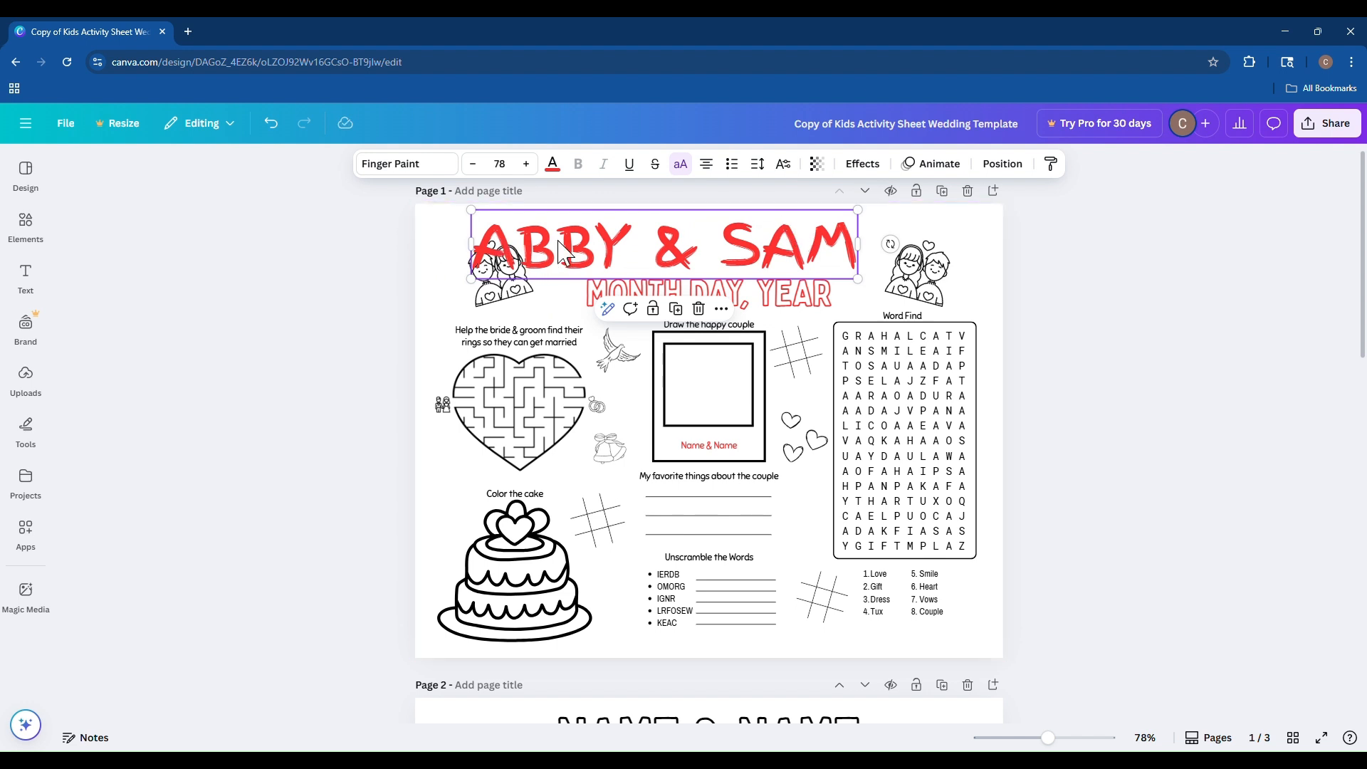
left_click_drag(479, 282, 549, 265)
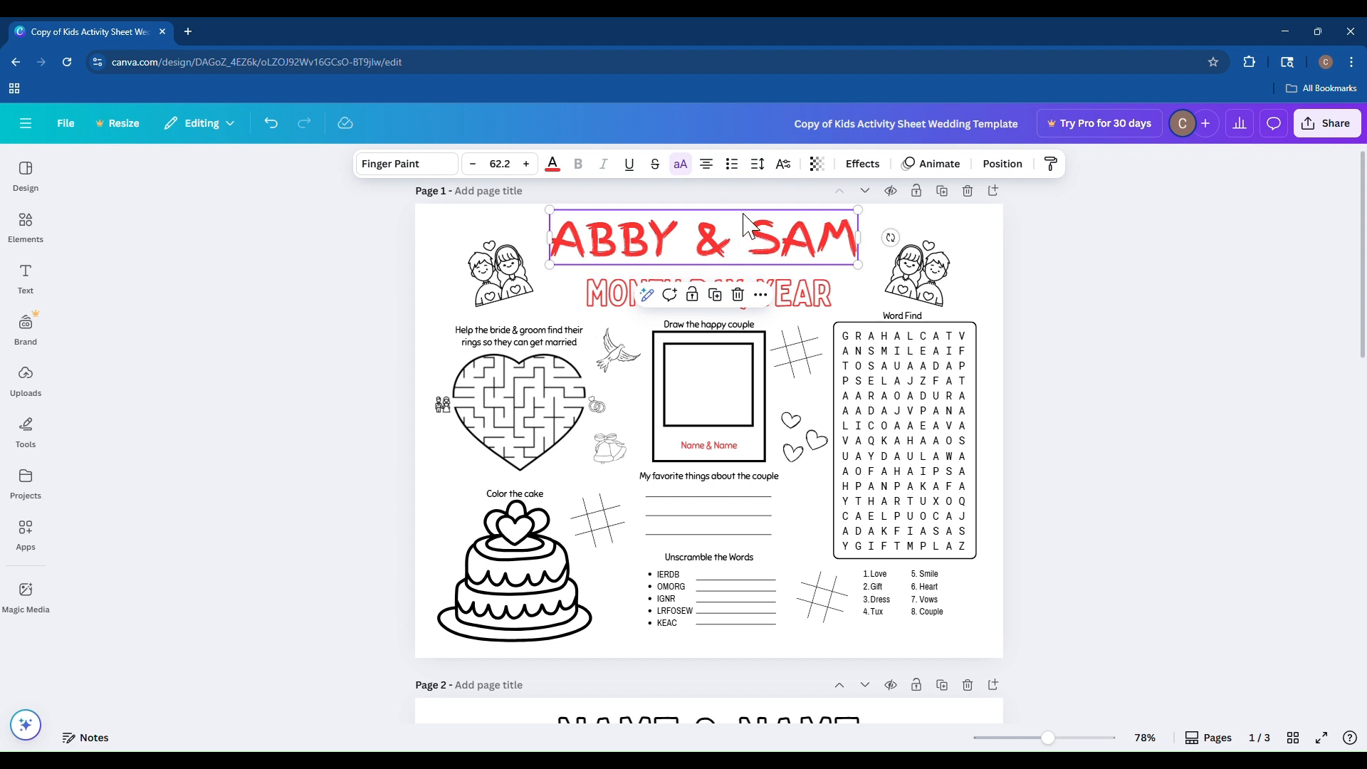
Center the couple's names title horizontally on the page.
left_click(485, 226)
left_click(633, 235)
left_click_drag(644, 235, 672, 250)
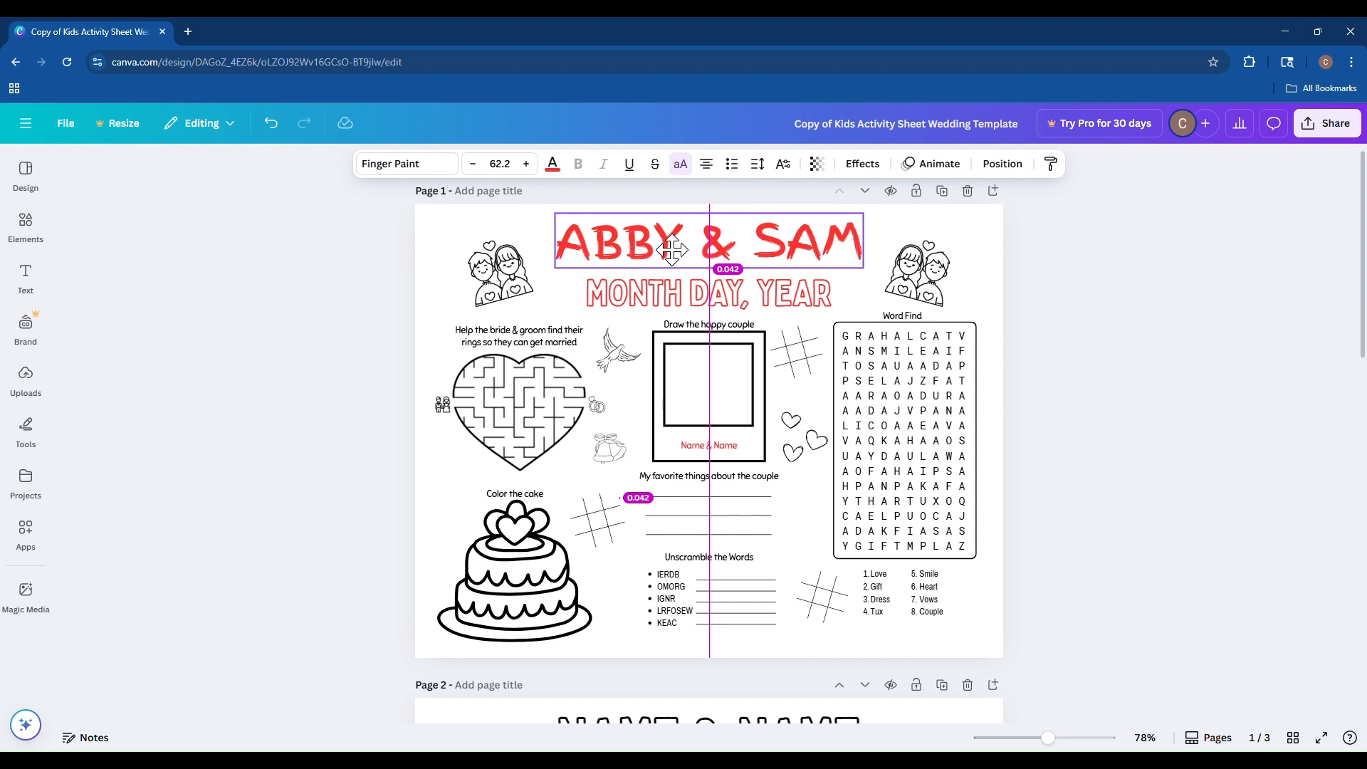
left_click_drag(673, 249, 605, 261)
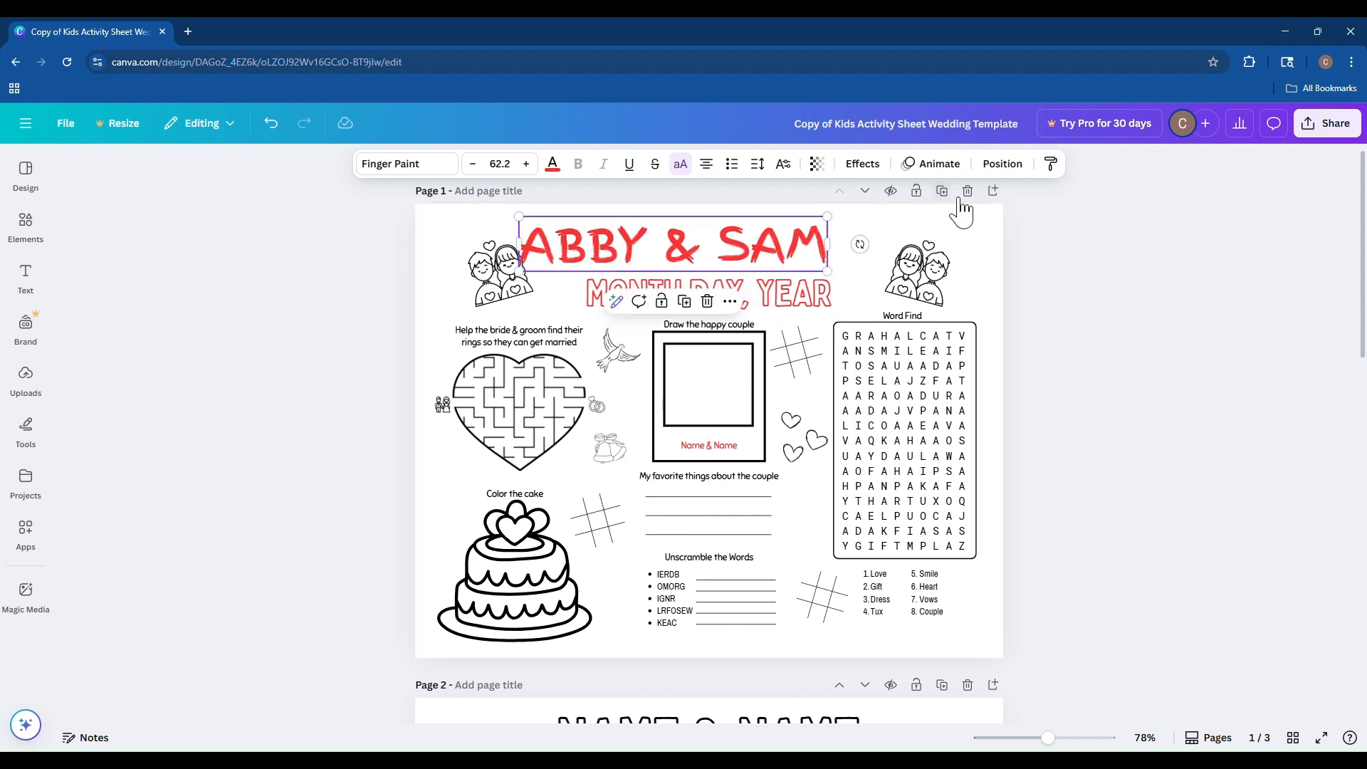
left_click(1006, 167)
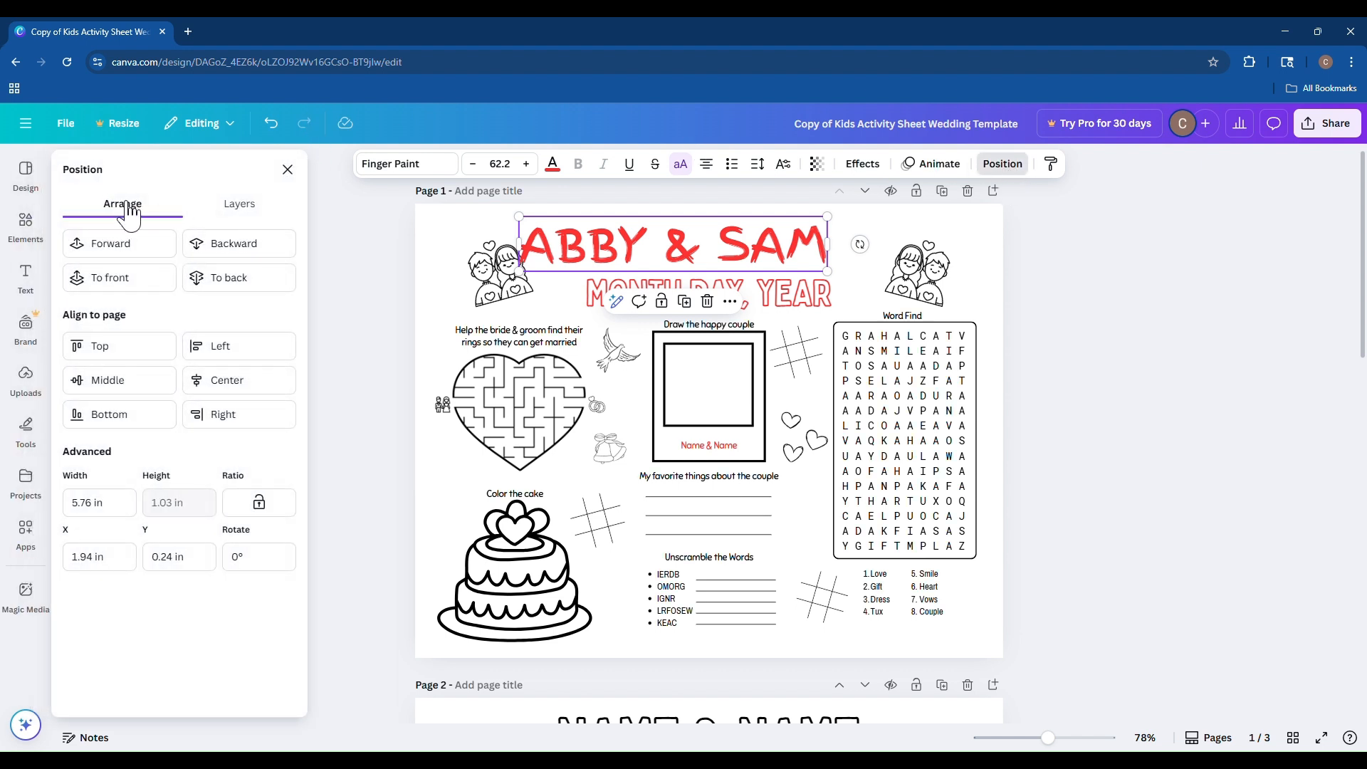
left_click(238, 204)
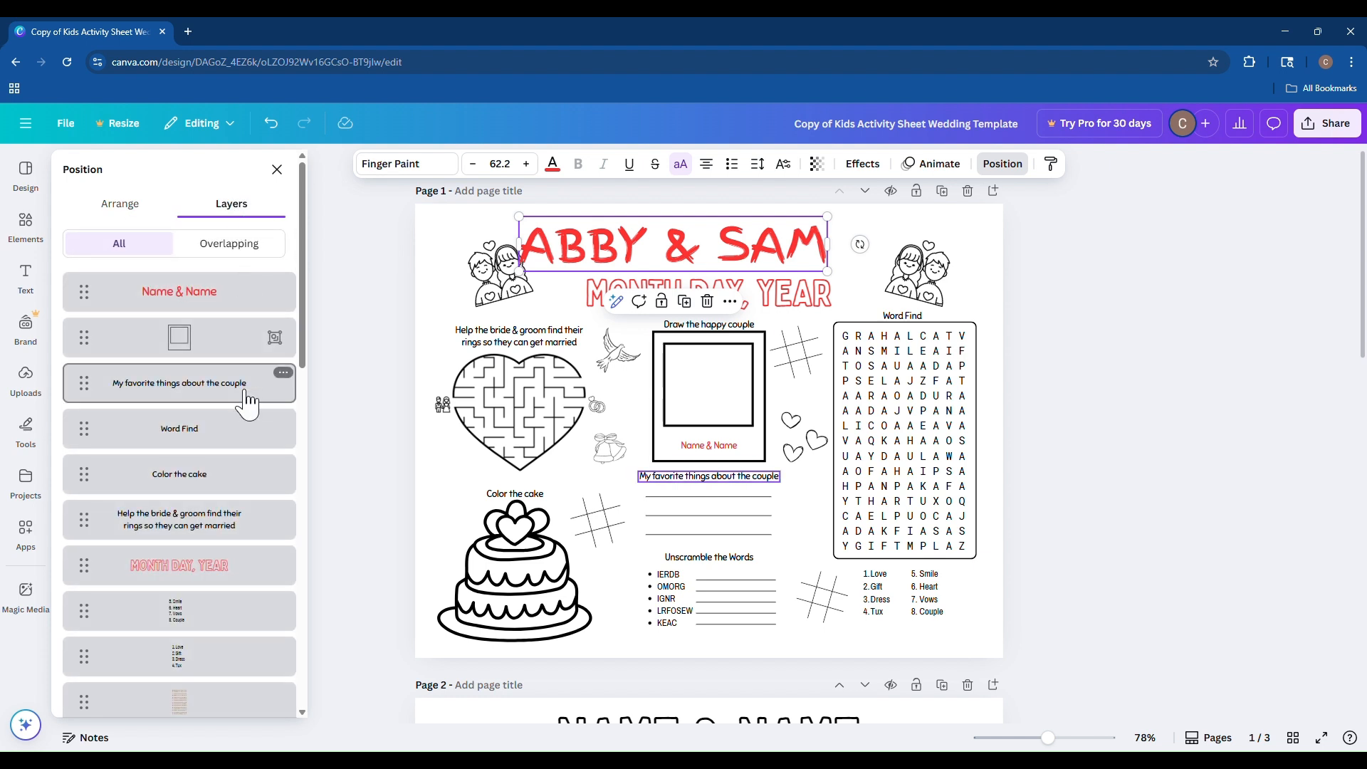
left_click(118, 206)
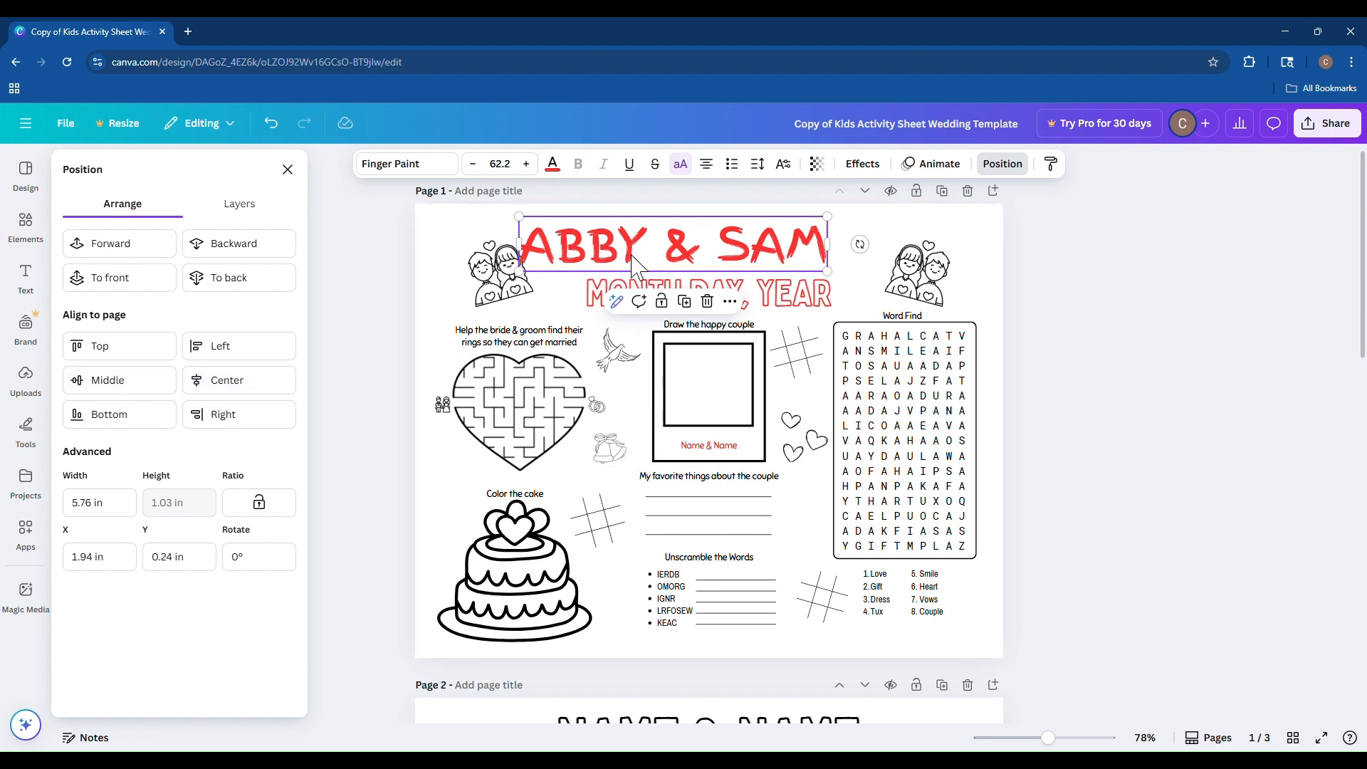
left_click(240, 384)
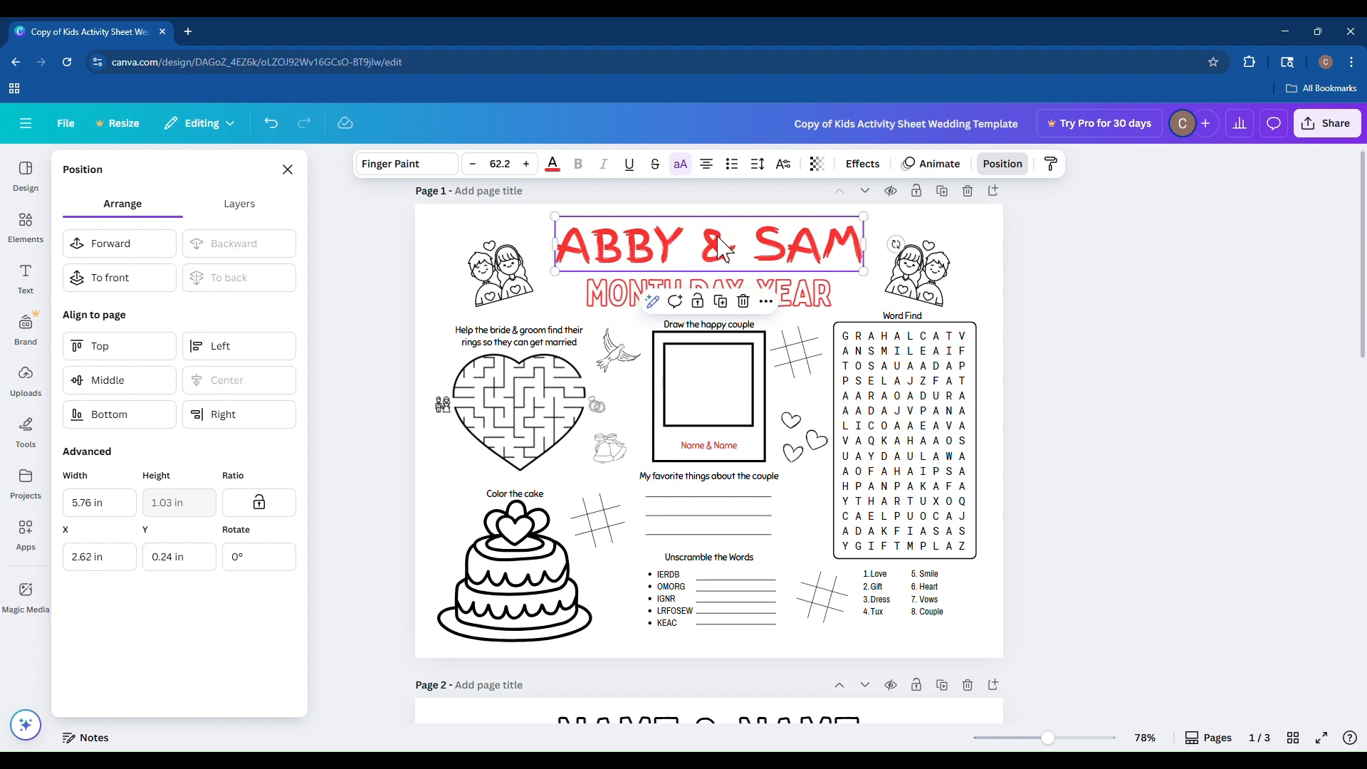
left_click(375, 282)
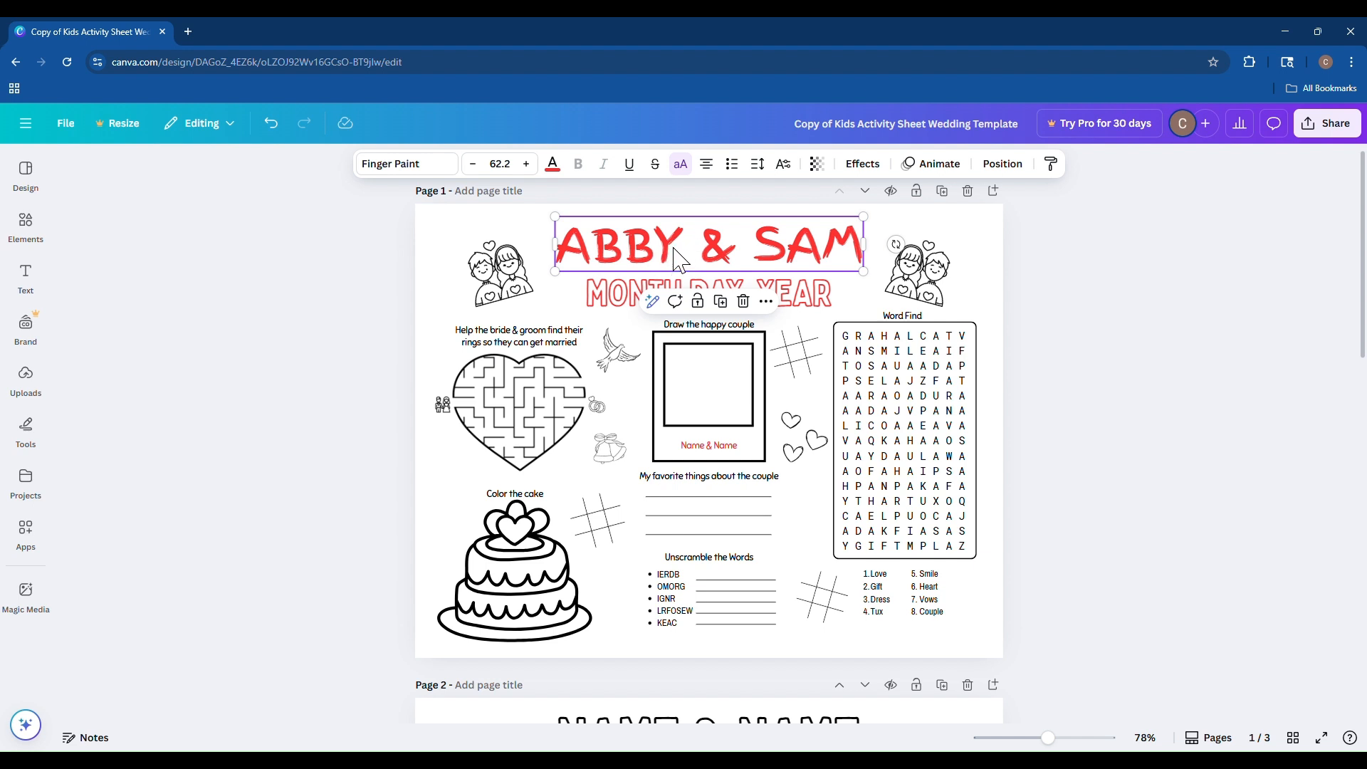
Change the title's text colour to black.
left_click(631, 305)
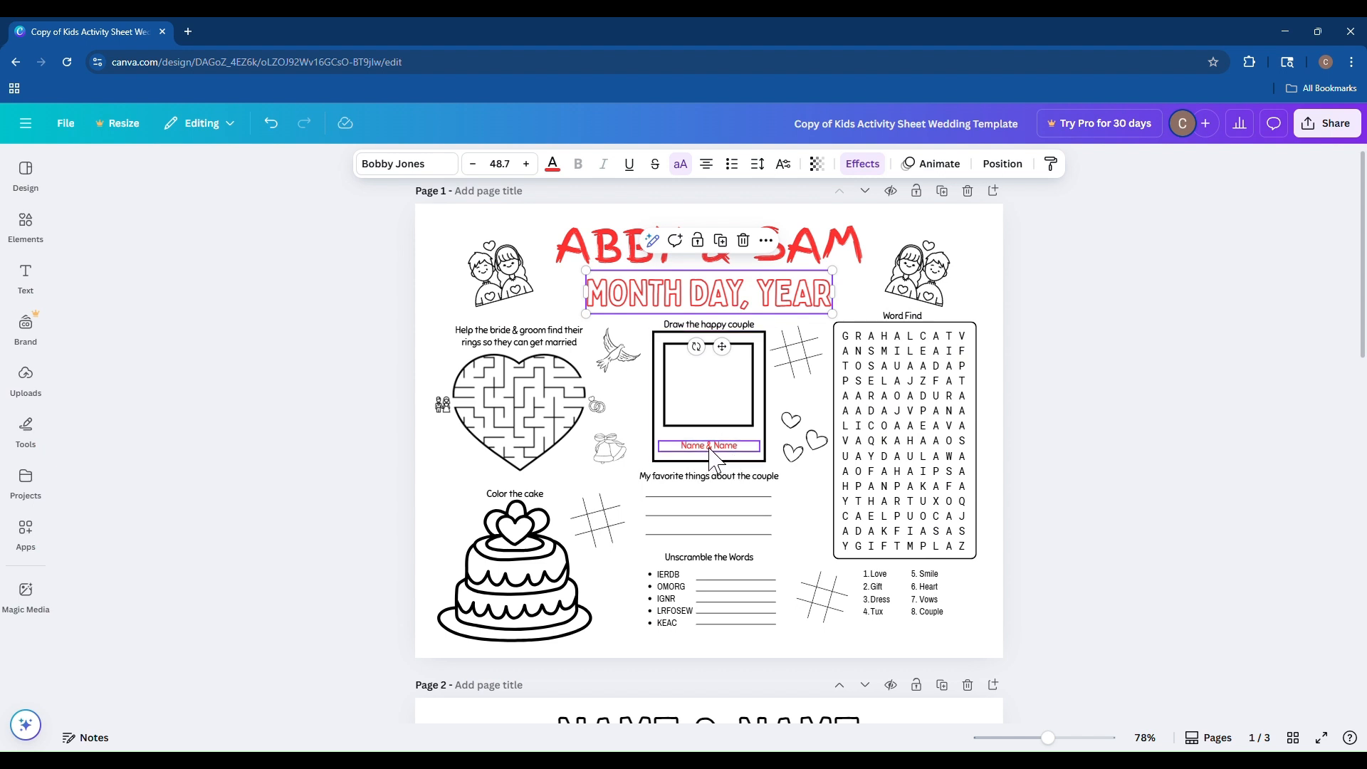
left_click(598, 258)
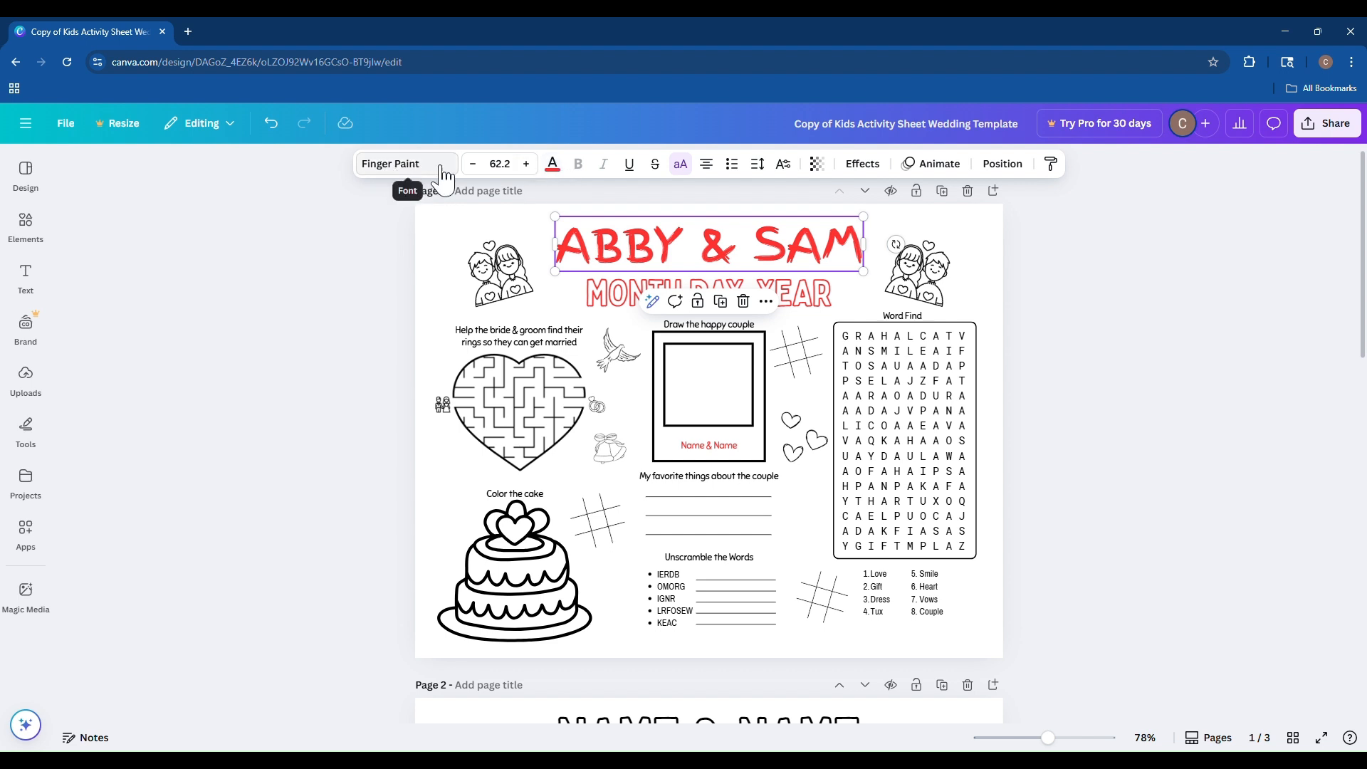
left_click(553, 165)
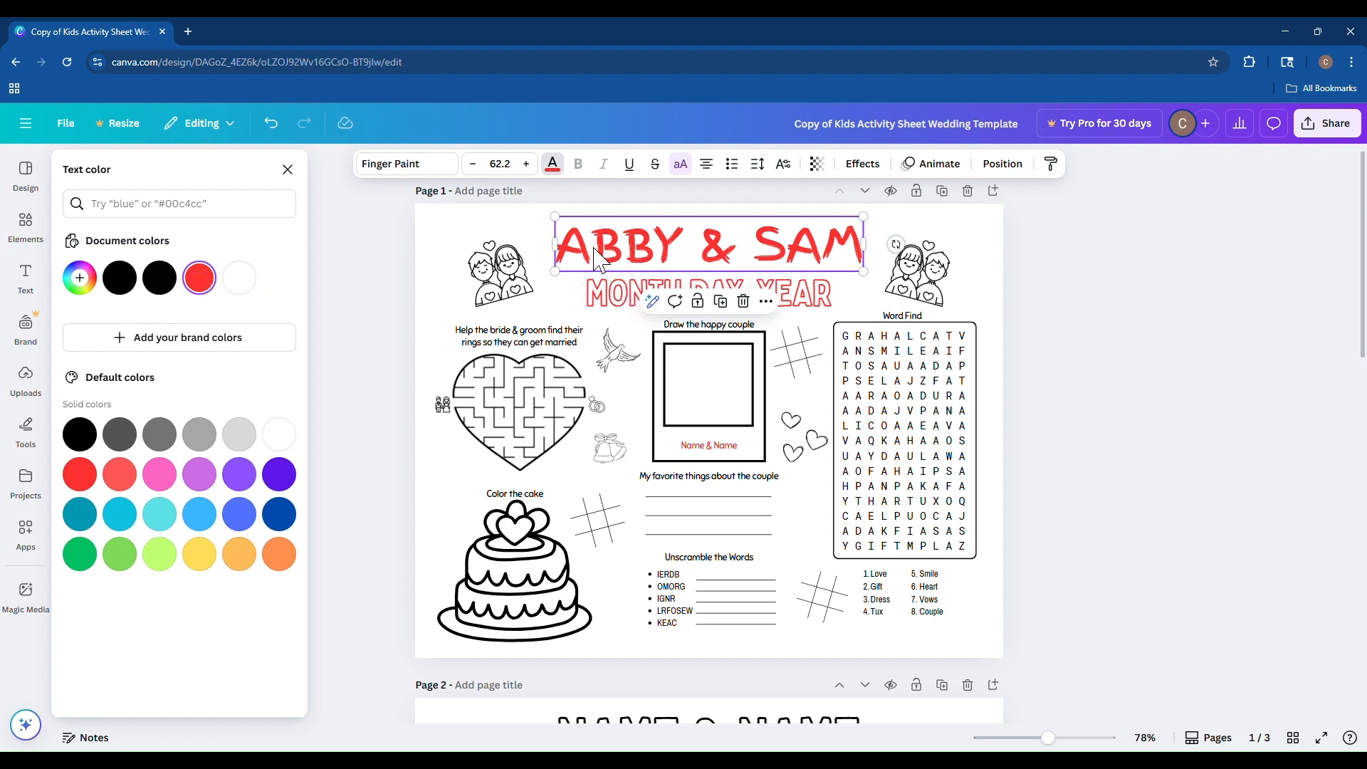
left_click(134, 284)
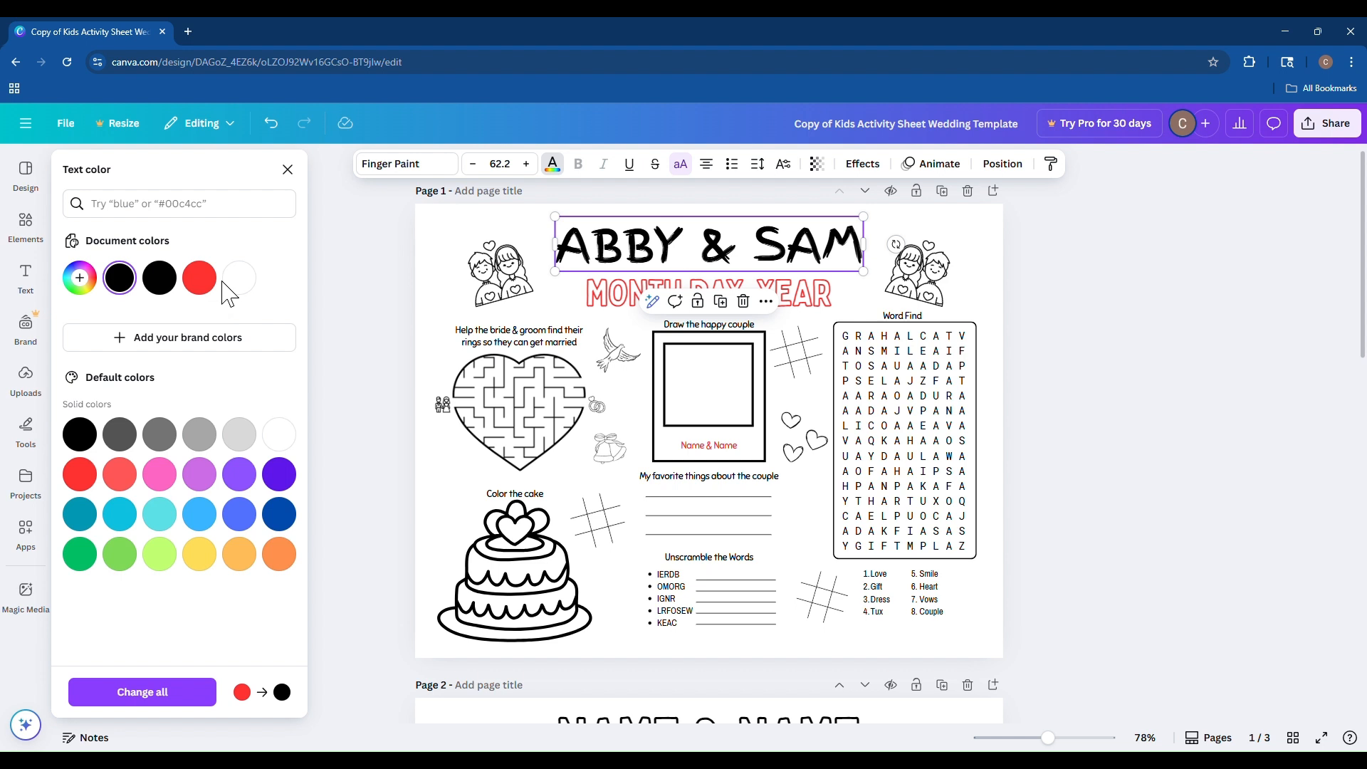
Delete the cake illustration under the Color the cake heading.
left_click(399, 282)
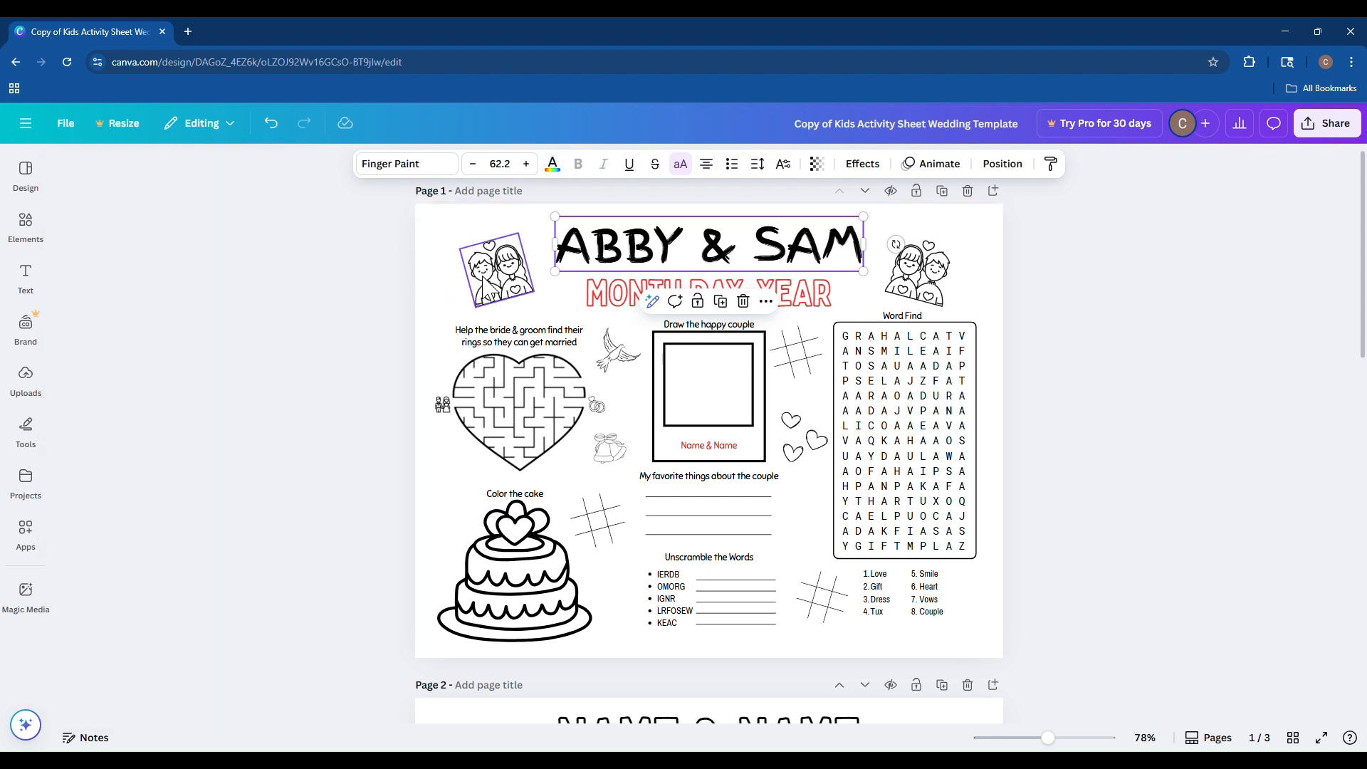
left_click(514, 581)
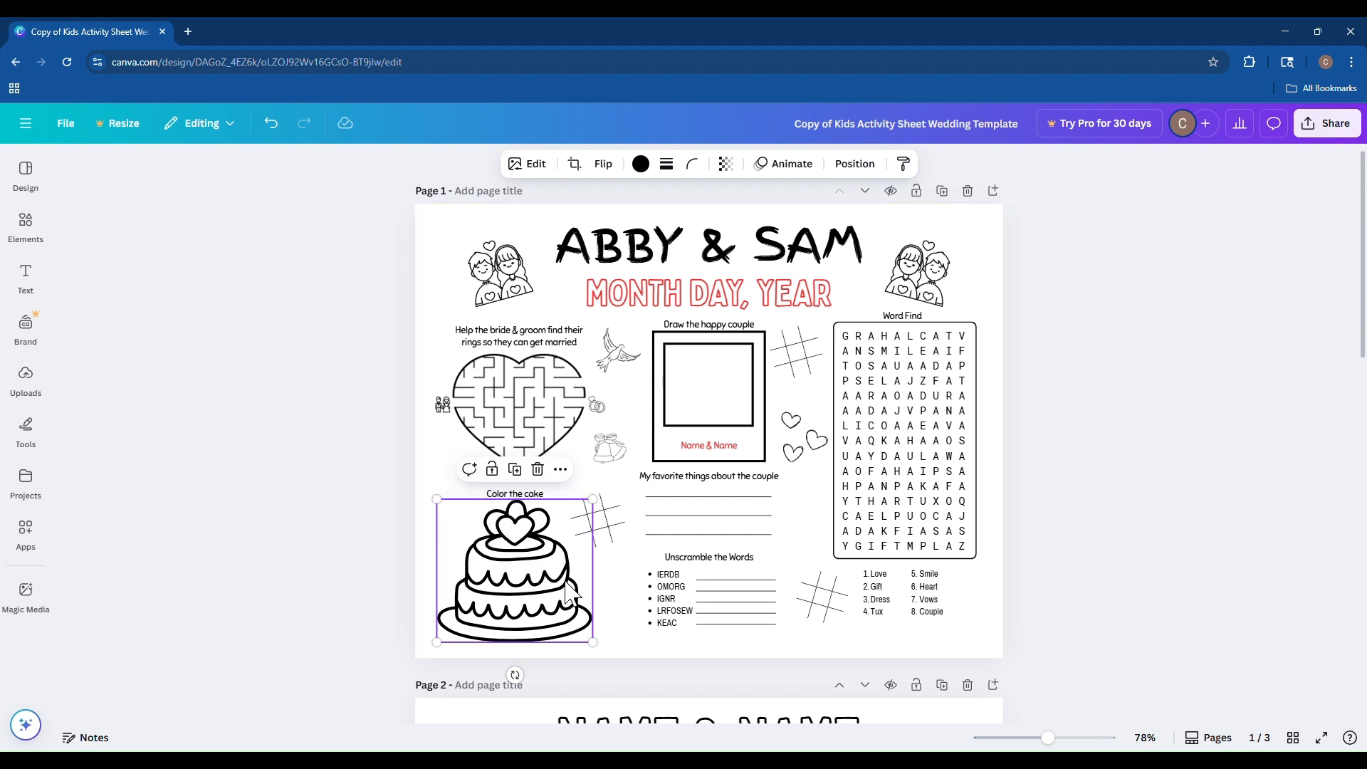
key("Delete")
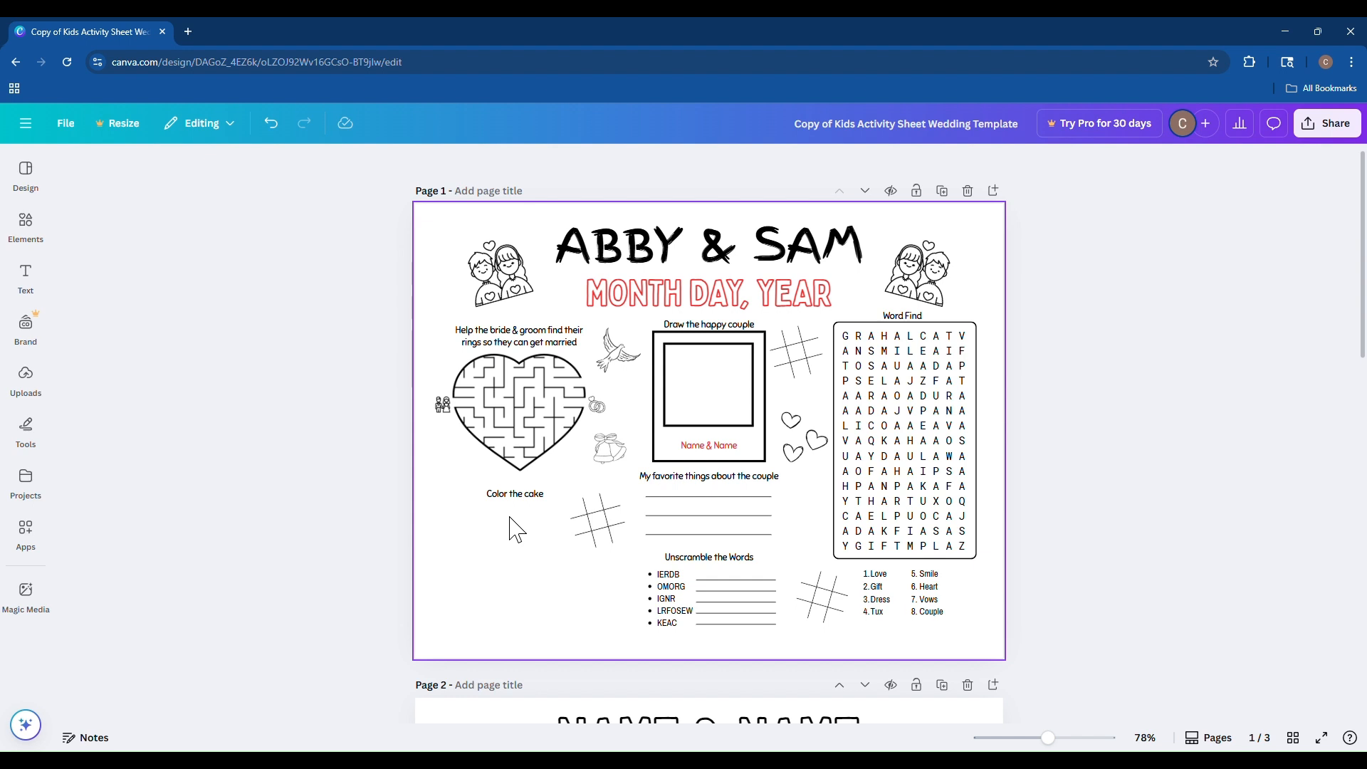
left_click(272, 123)
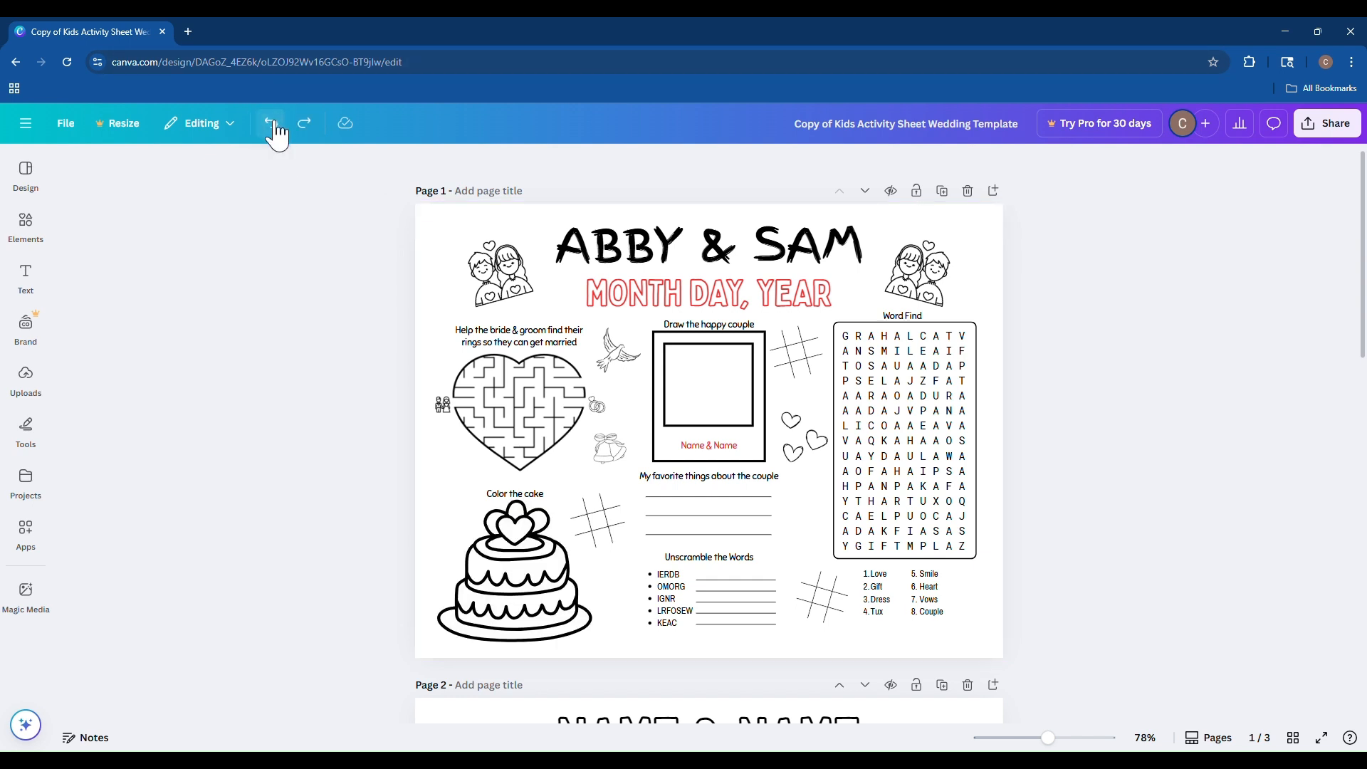
left_click(304, 126)
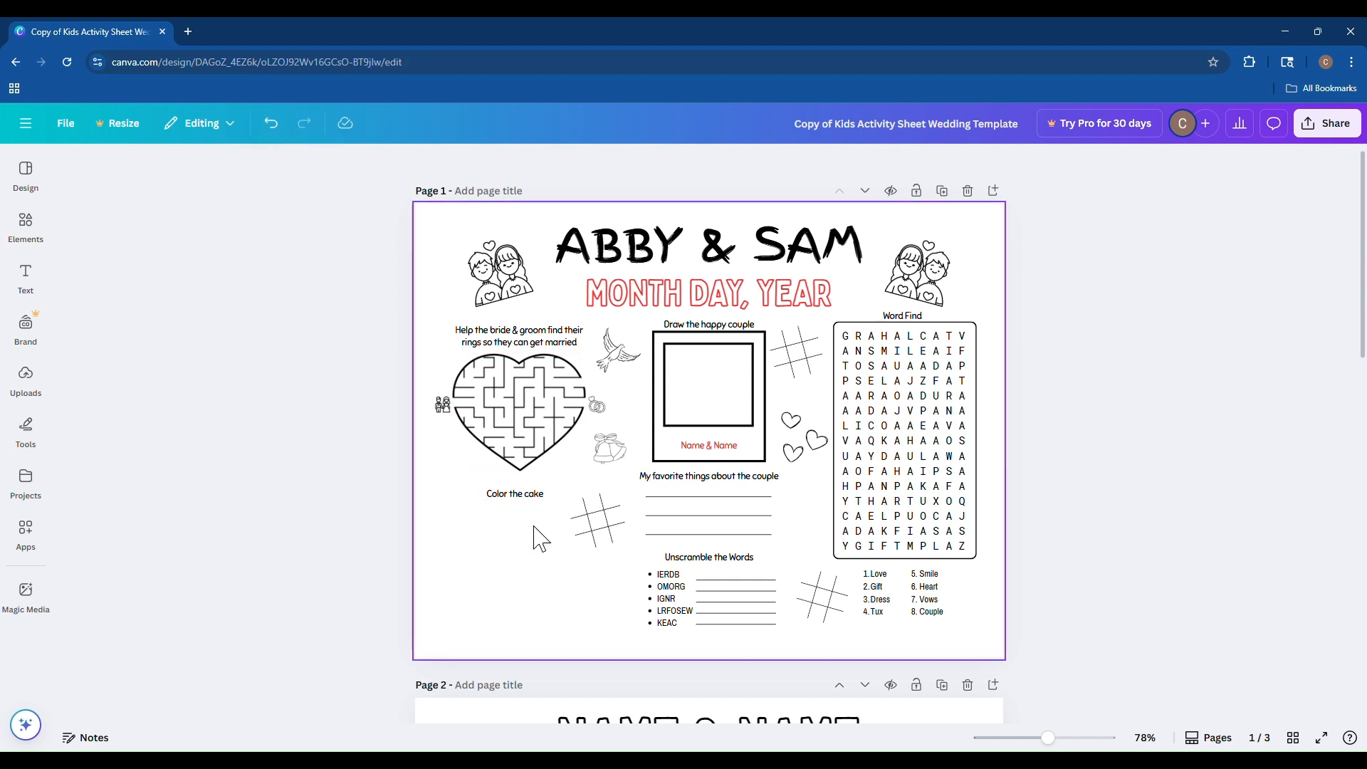
Search the elements library for wedding cake outline and open the graphics results.
left_click(25, 274)
left_click(26, 225)
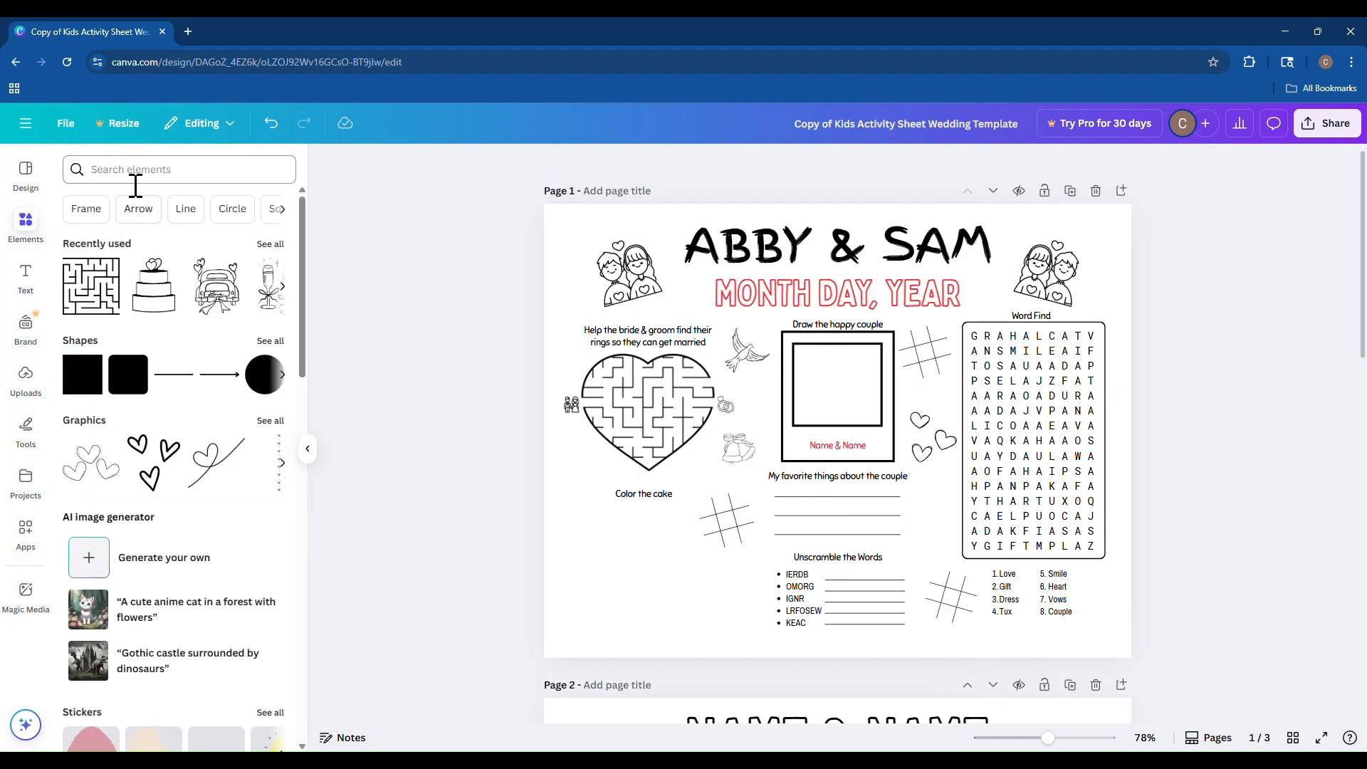
type("wedding")
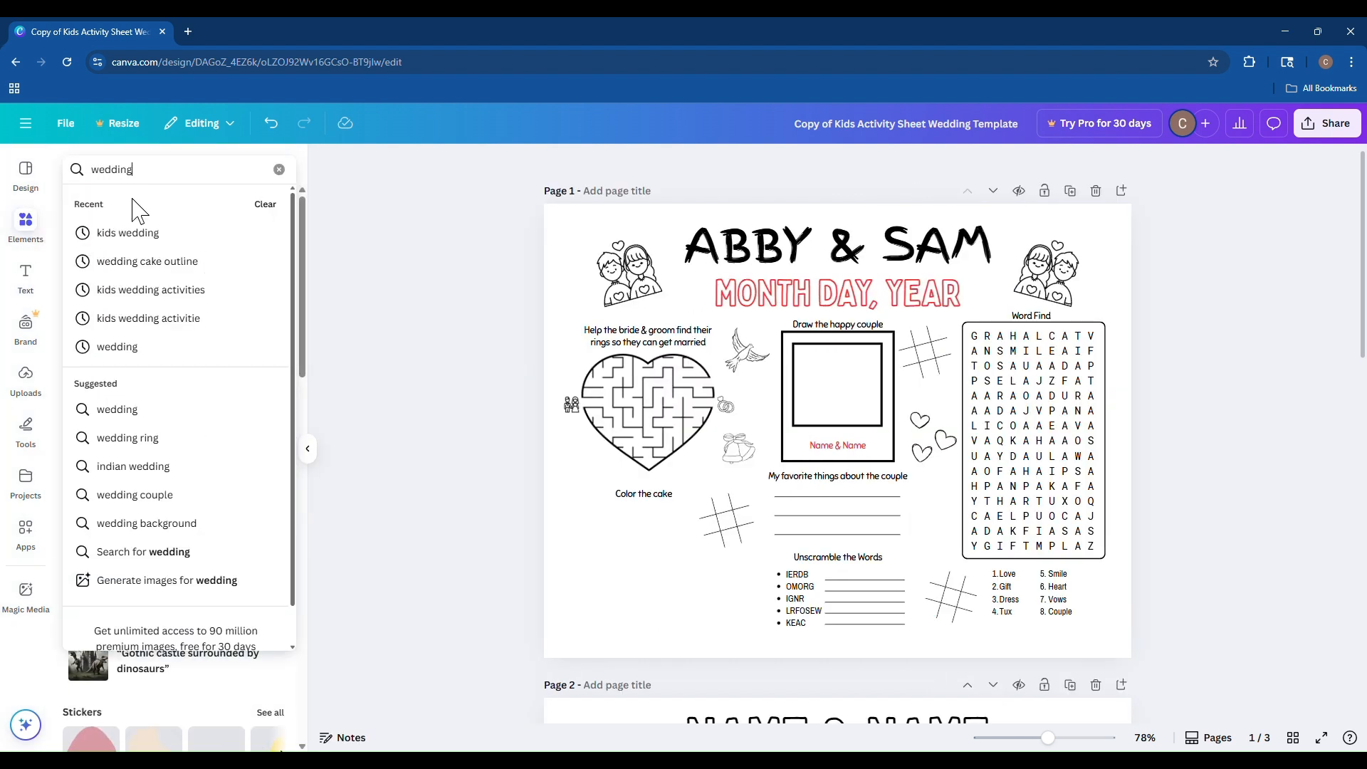
type(" cake")
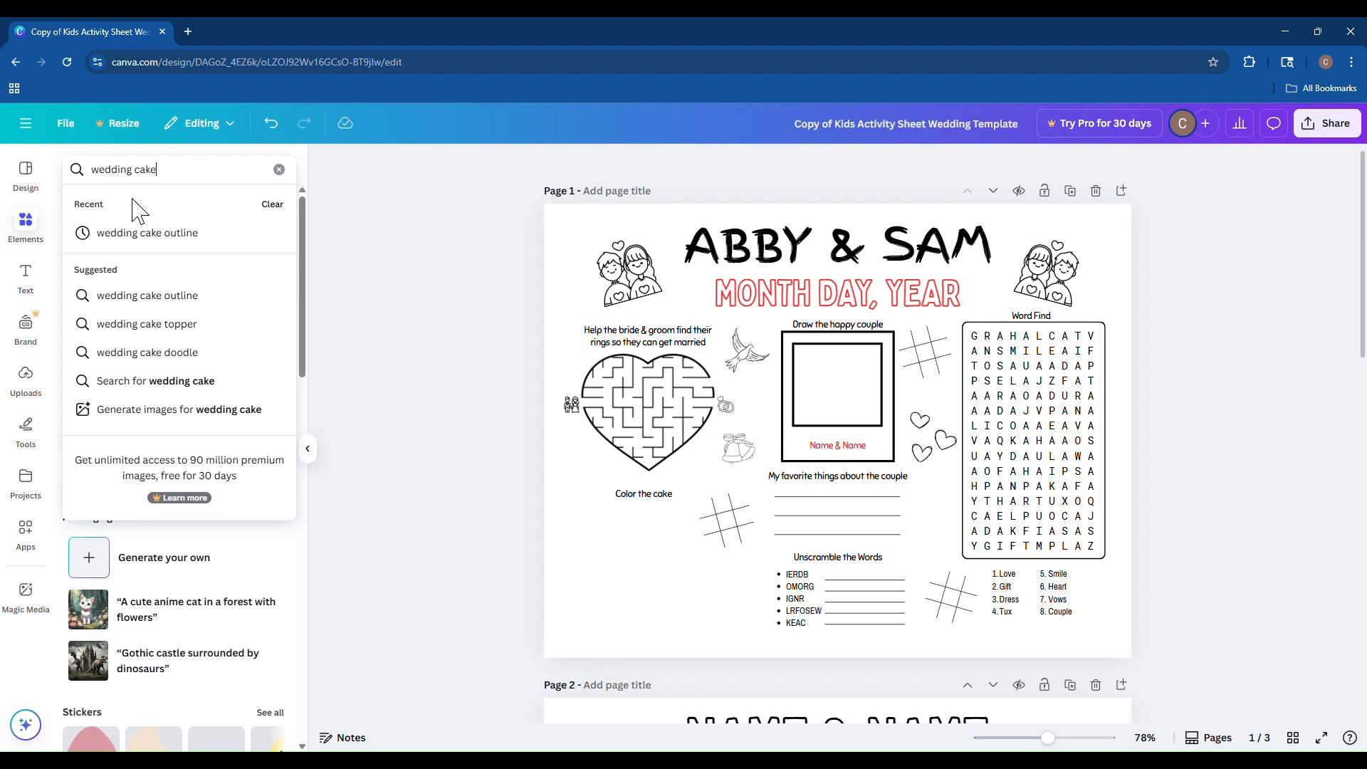
left_click(153, 242)
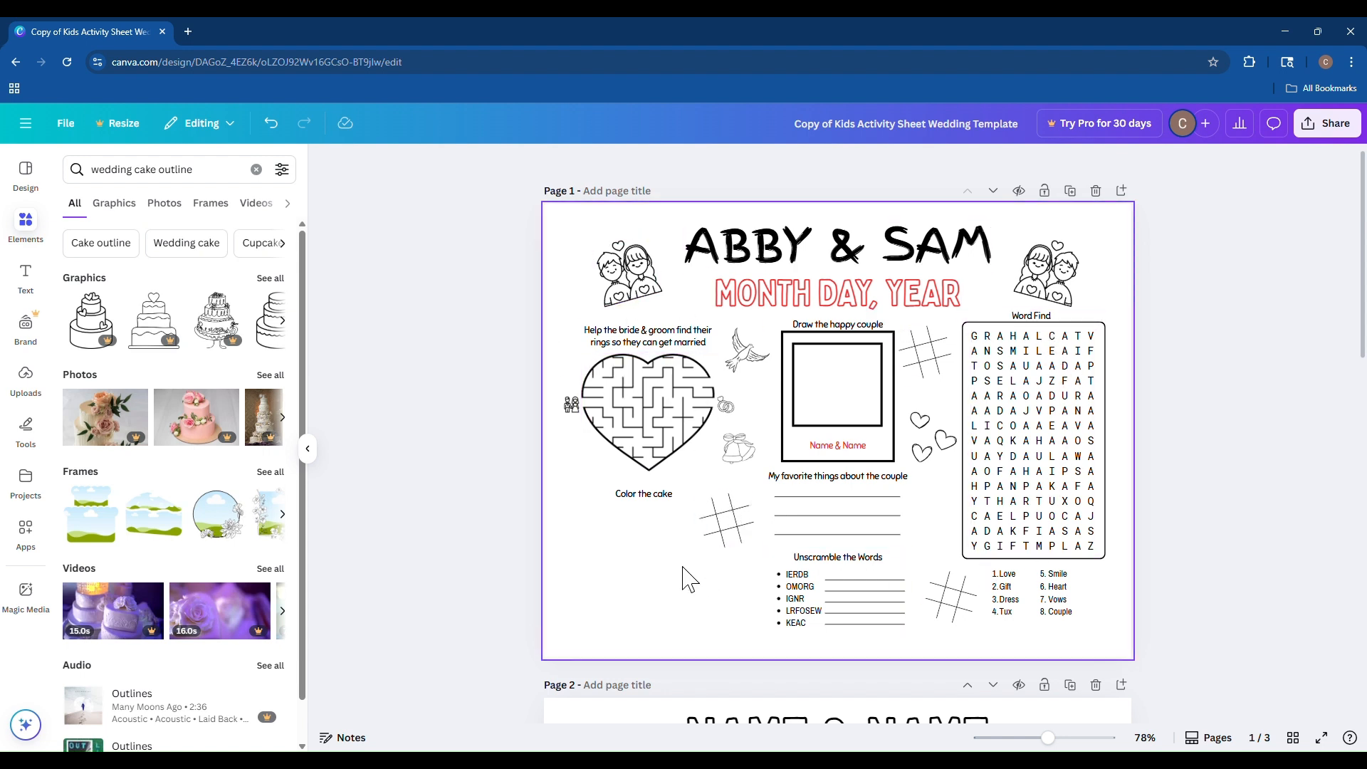
left_click(273, 278)
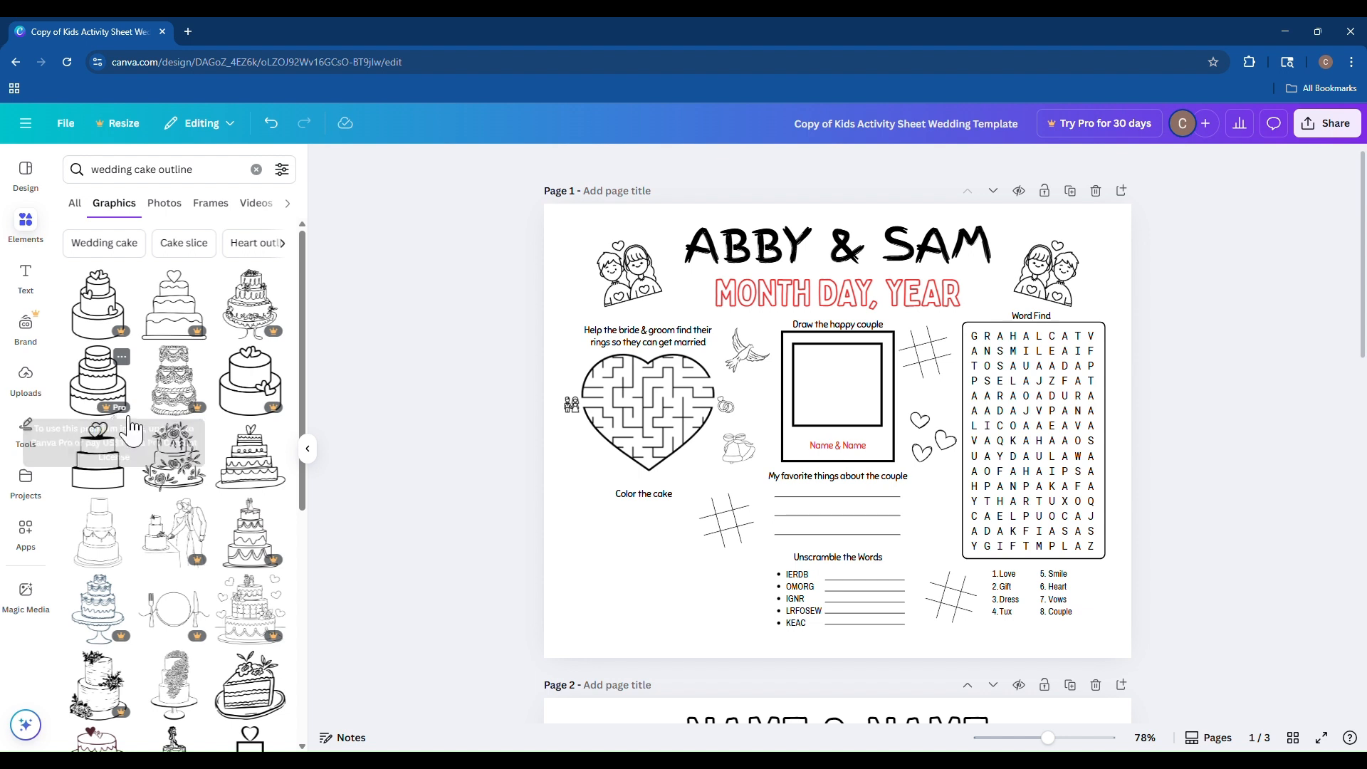
left_click(113, 469)
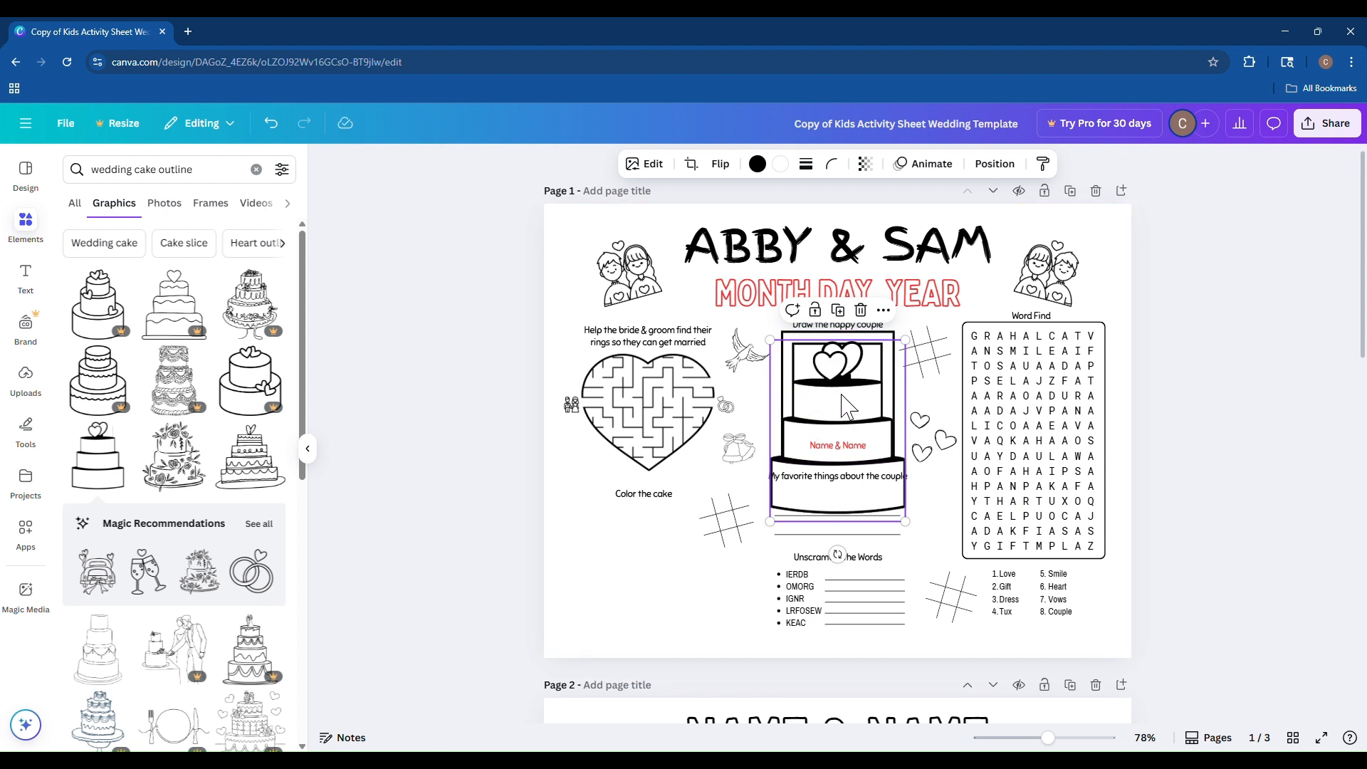
mouse_move(843, 404)
left_mouse_down()
mouse_move(644, 509)
mouse_move(665, 533)
left_mouse_up()
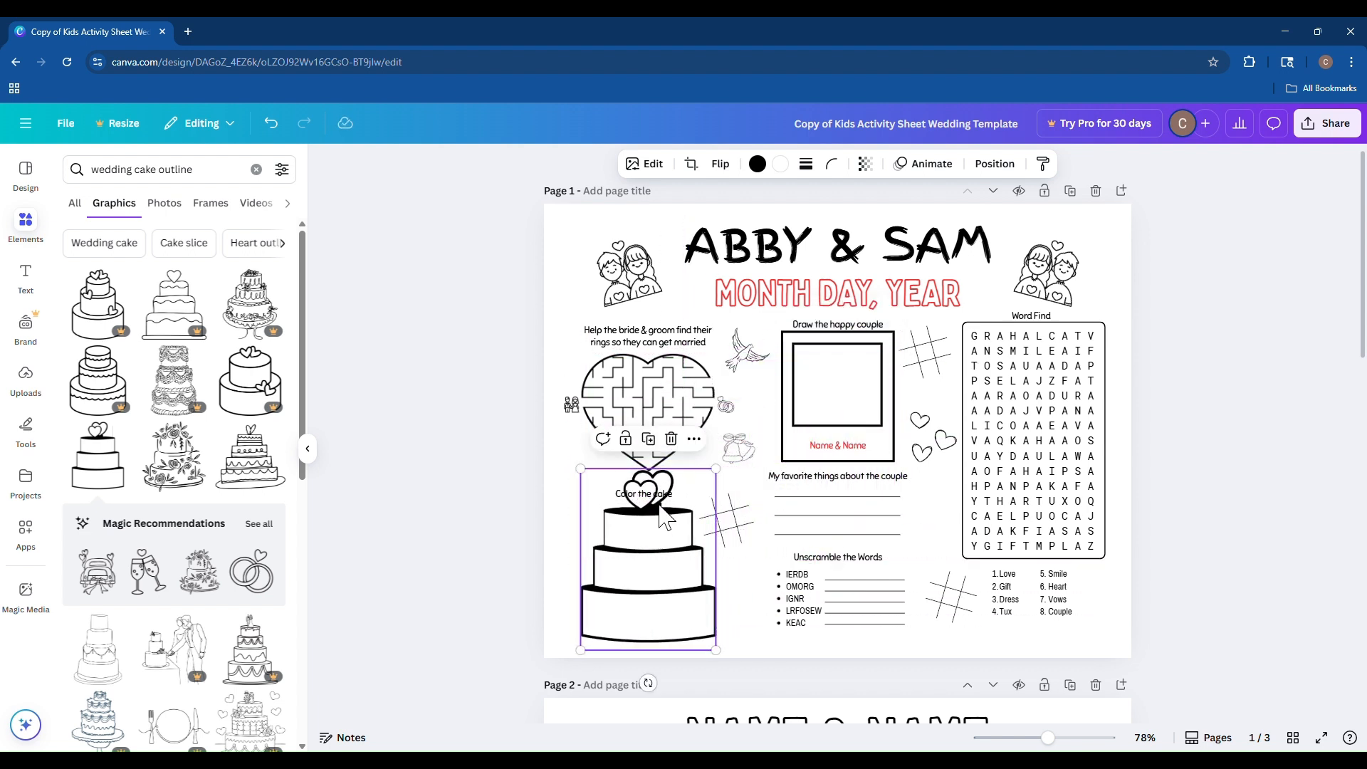
key("Delete")
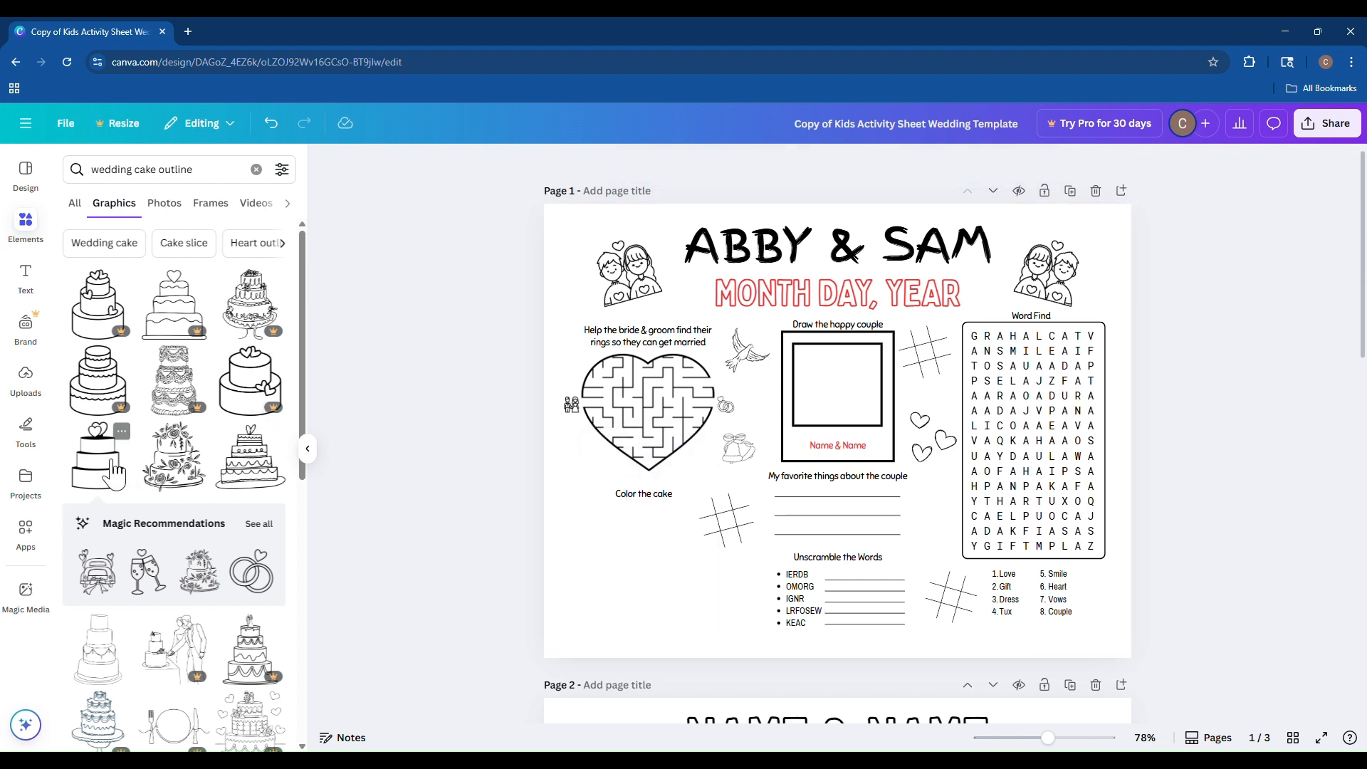
Insert the simple three-tier cake outline graphic with hearts onto the page.
left_click(114, 472)
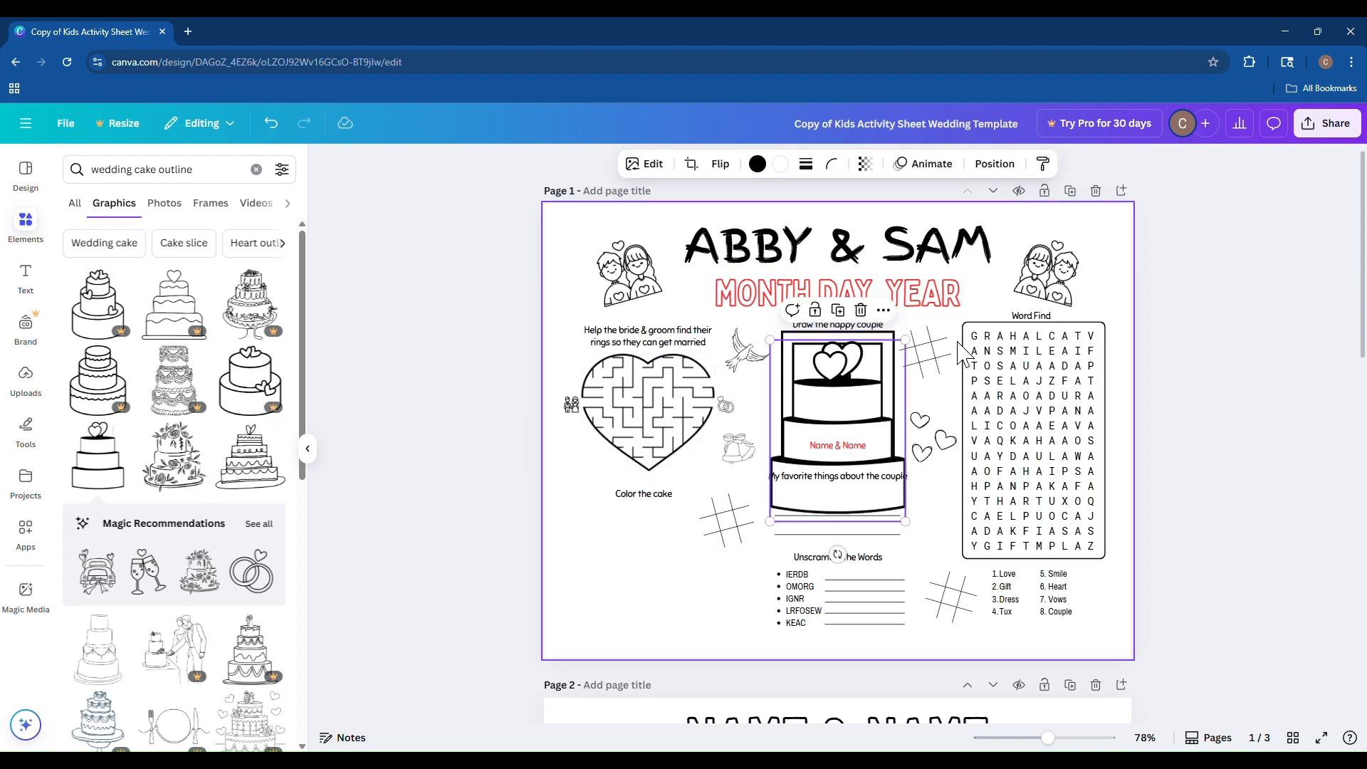
left_click(959, 530)
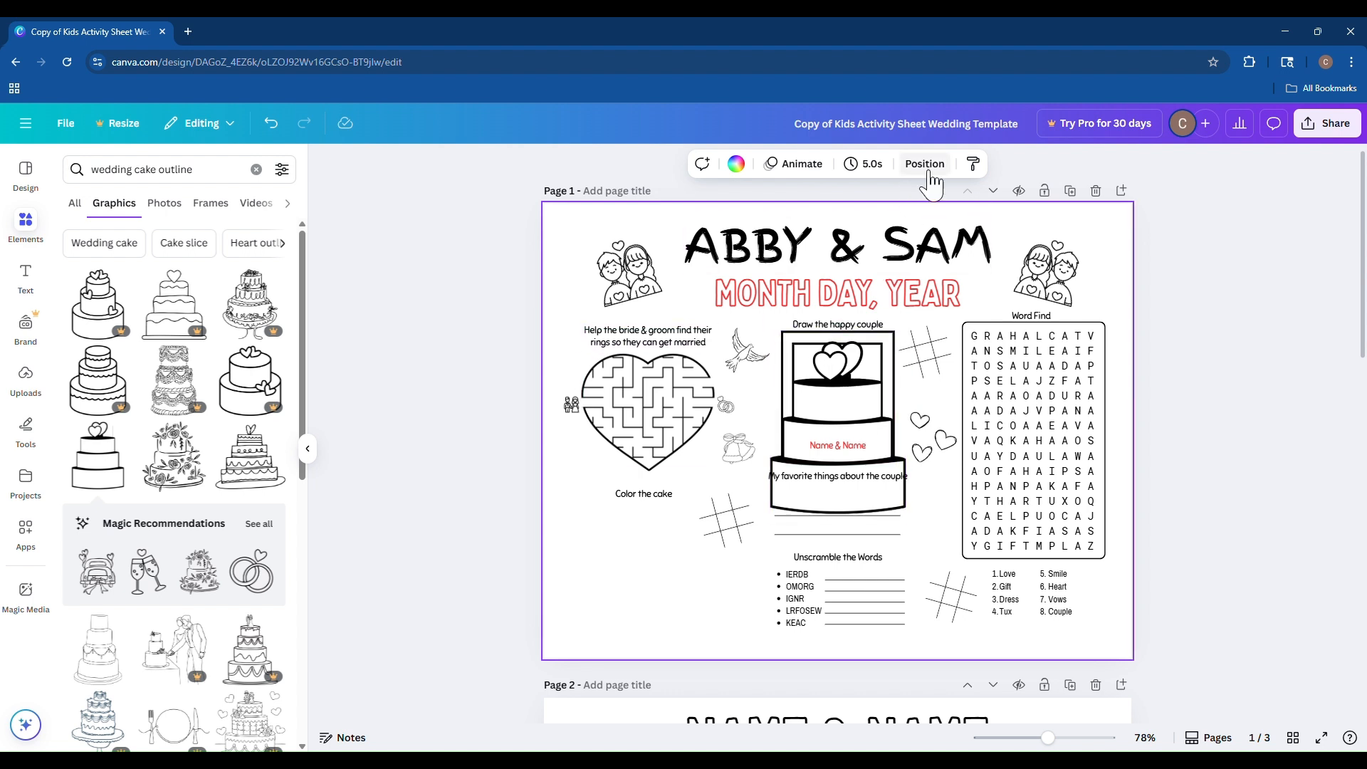
left_click(813, 326)
left_click(800, 346)
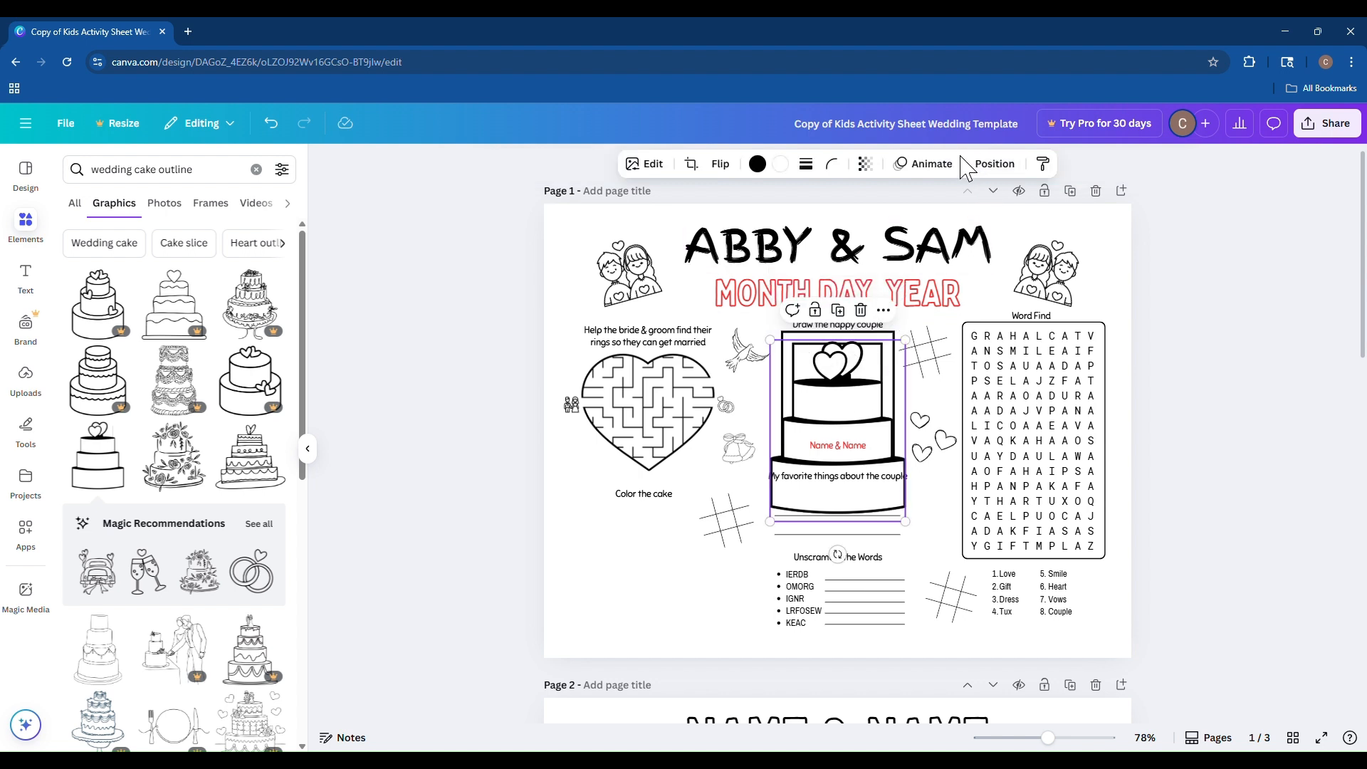
Move the wedding cake outline graphic down to sit under the Color the cake heading.
left_click(997, 165)
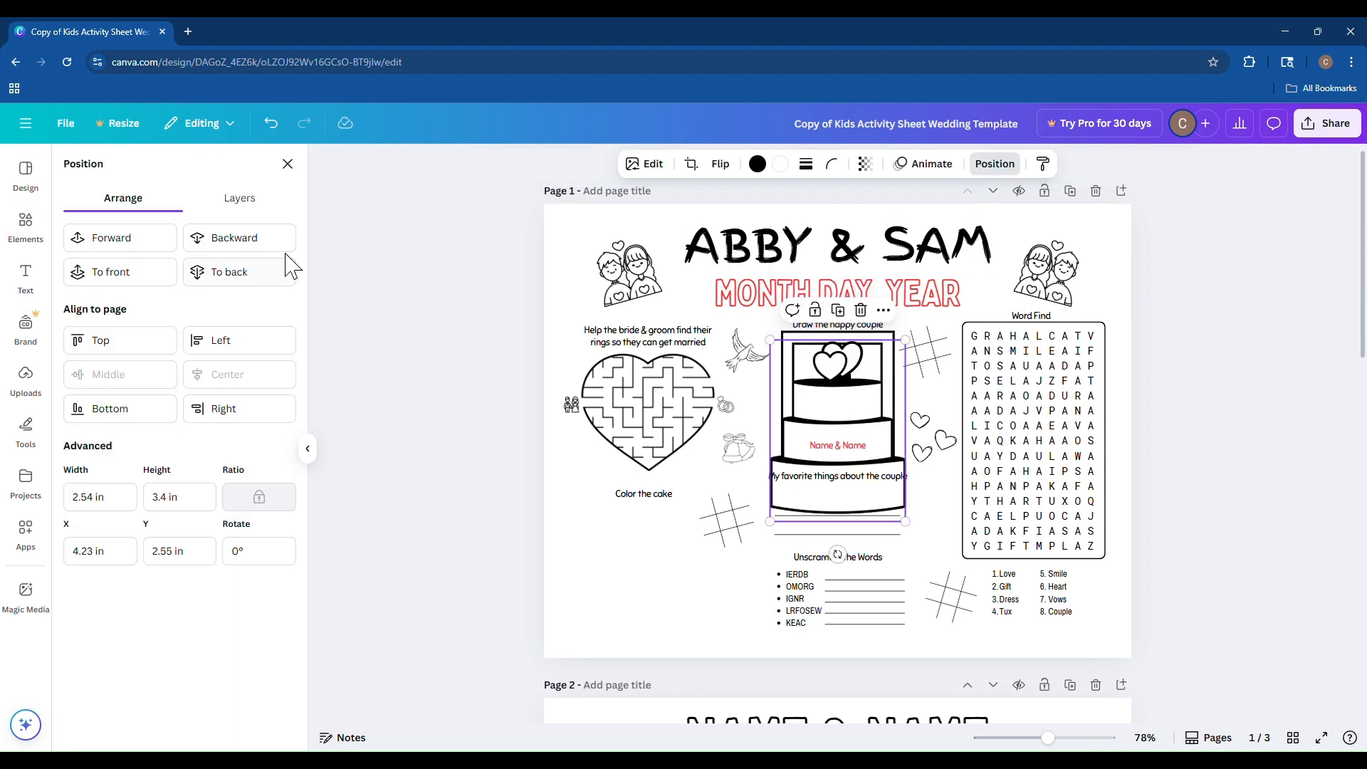
left_click(235, 201)
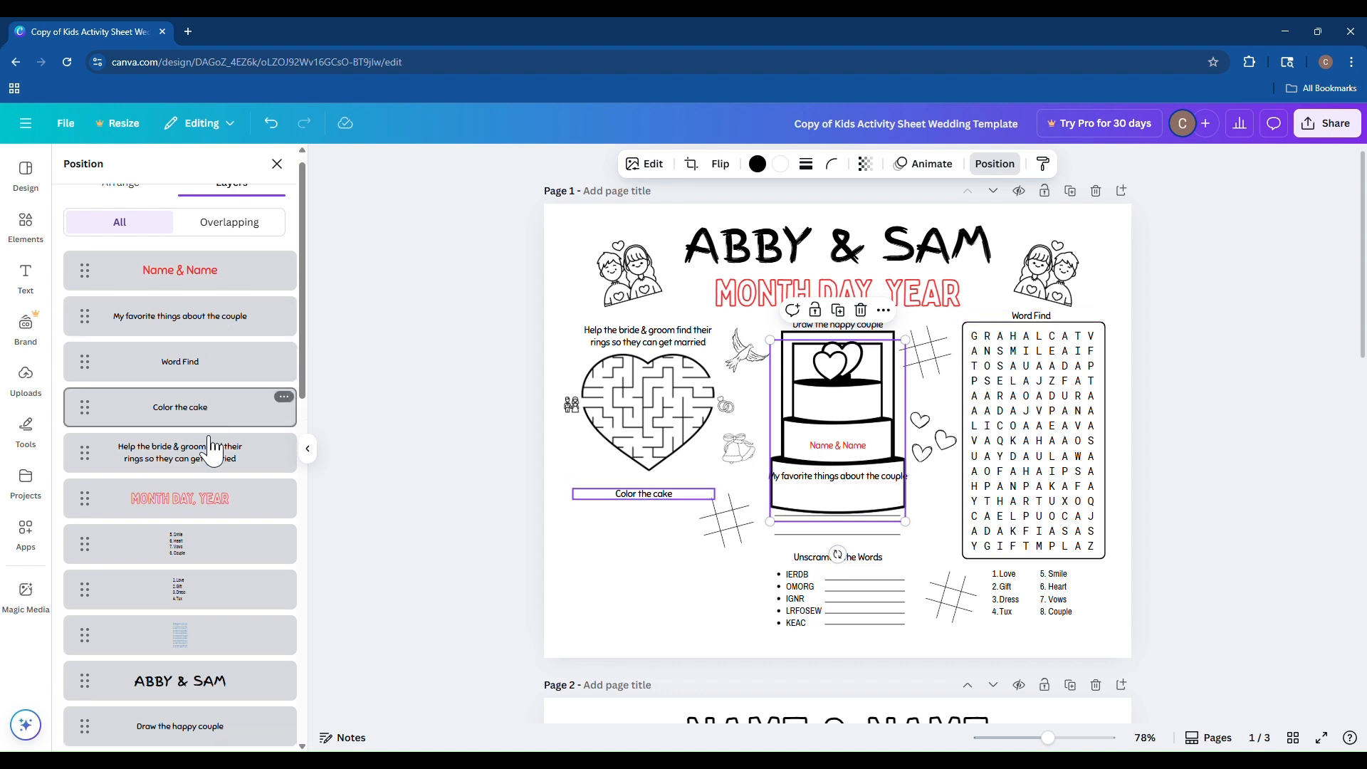
scroll(214, 399, "down", 6)
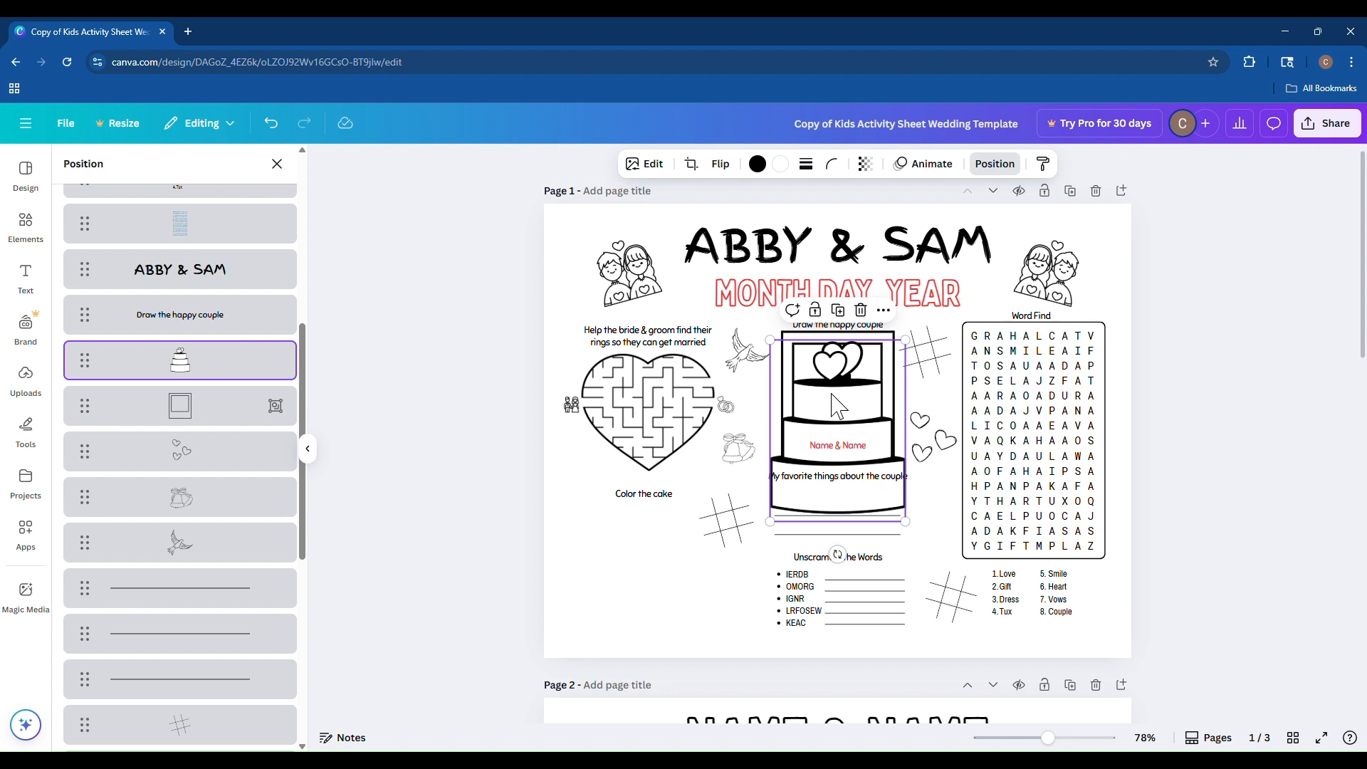
left_click_drag(859, 413, 670, 541)
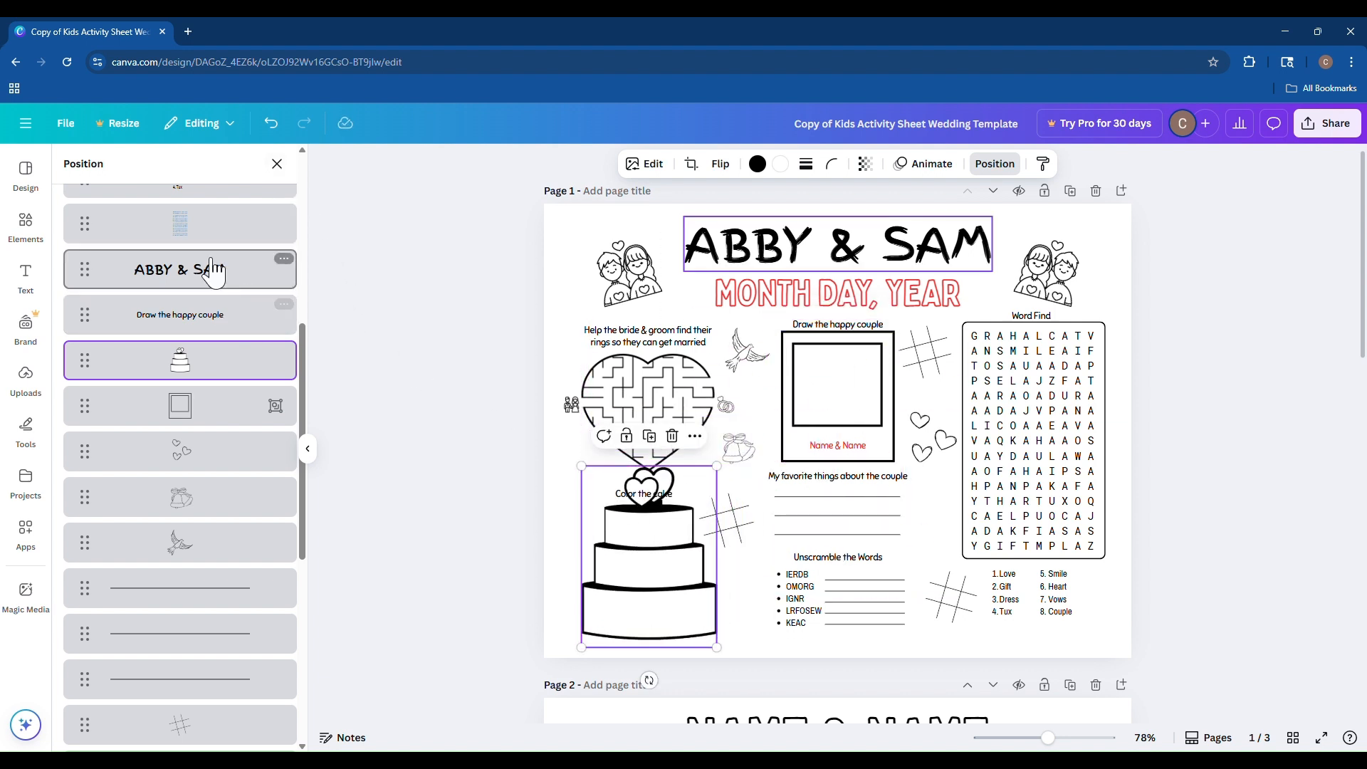
left_click(216, 404)
left_click(213, 373)
left_click(223, 328)
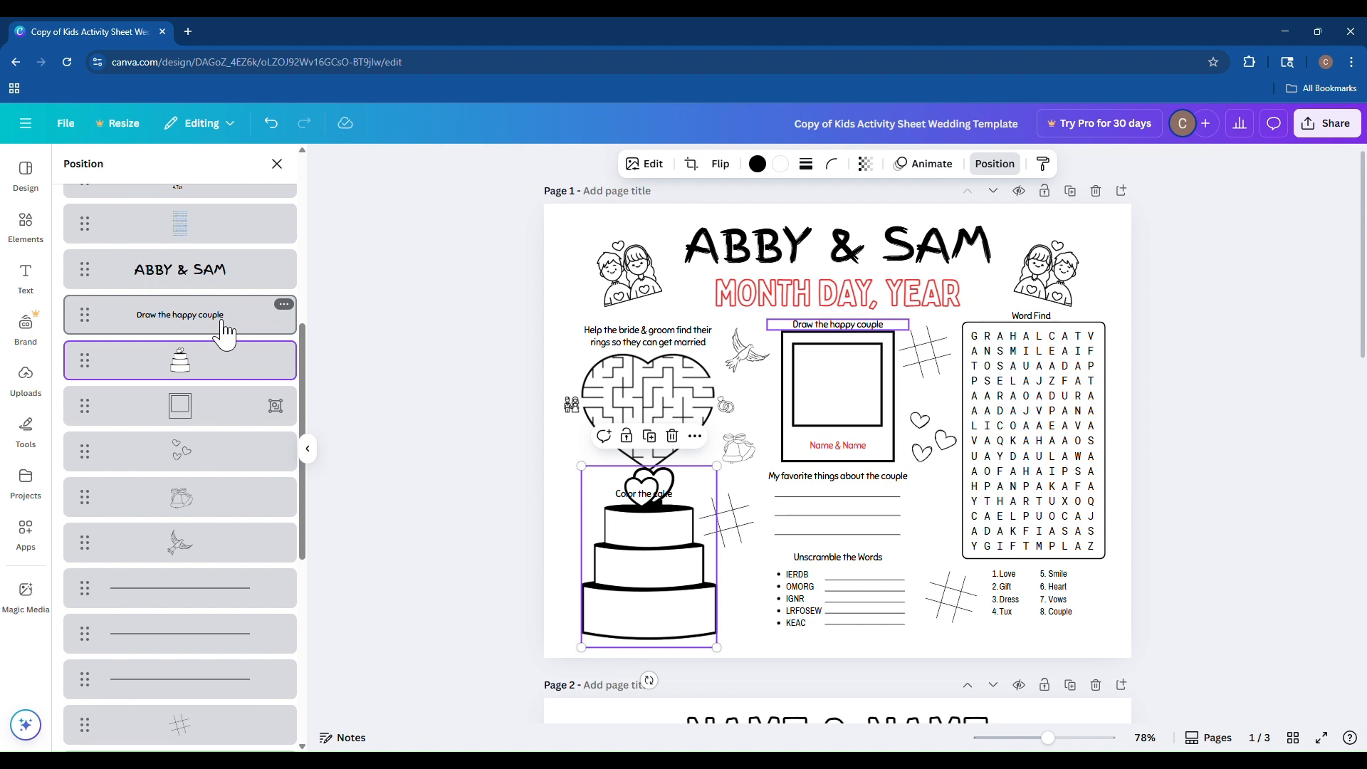
left_click(278, 164)
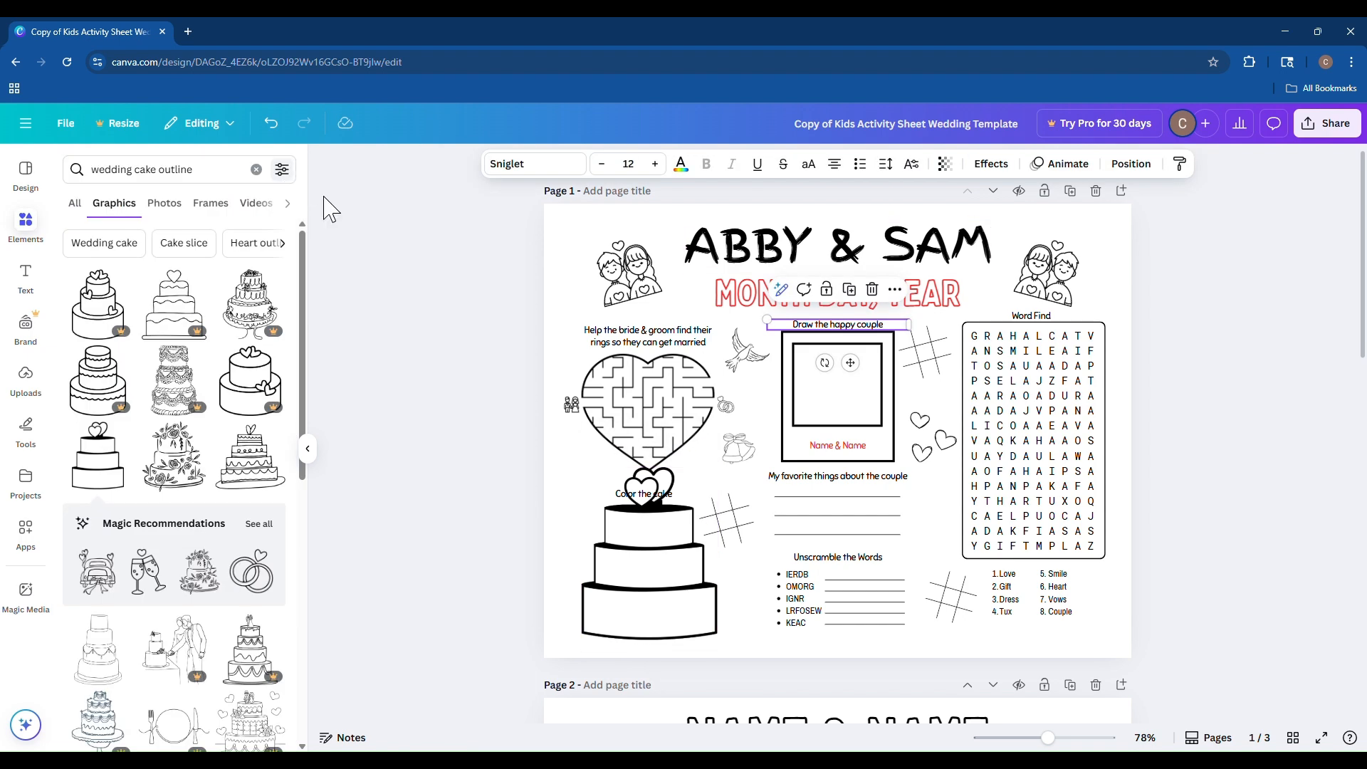
Shrink the cake graphic and center it beneath the Color the cake heading.
left_click(633, 561)
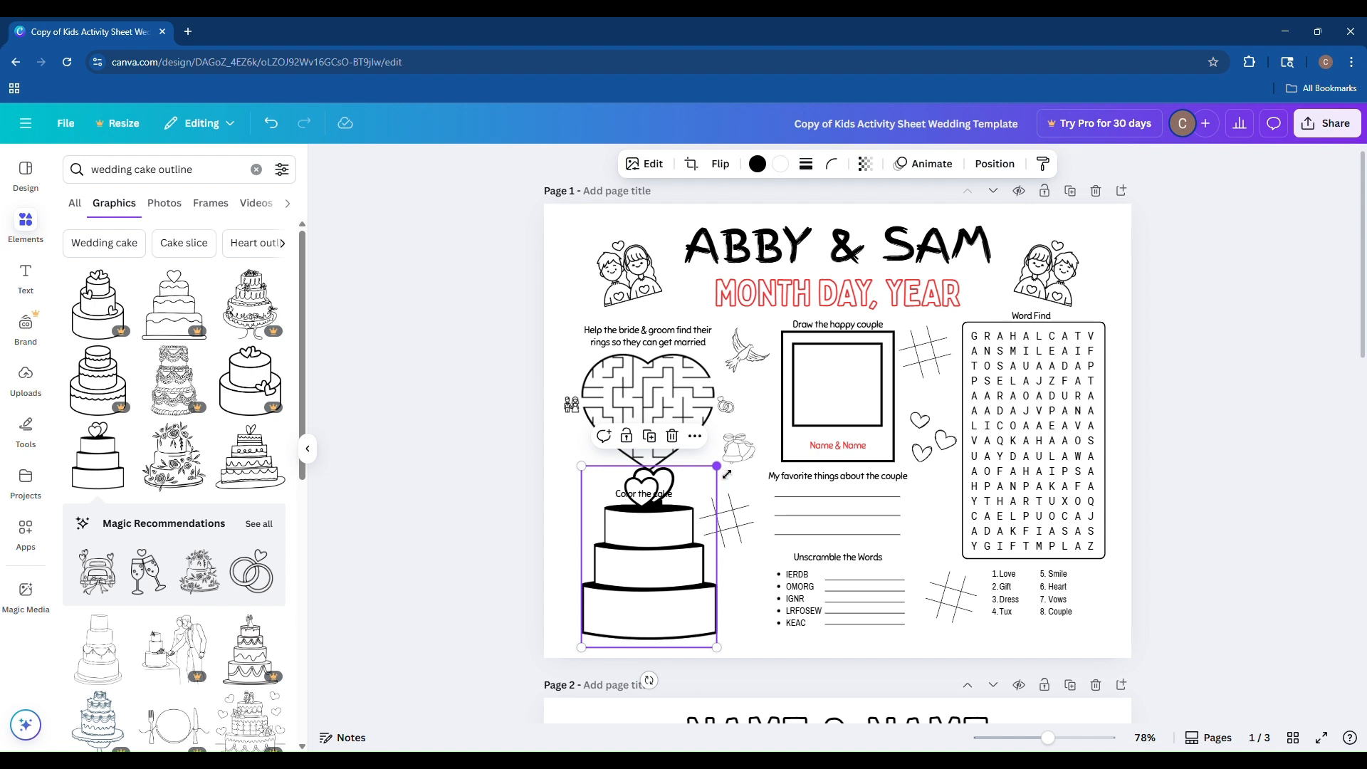
left_click_drag(726, 476, 692, 525)
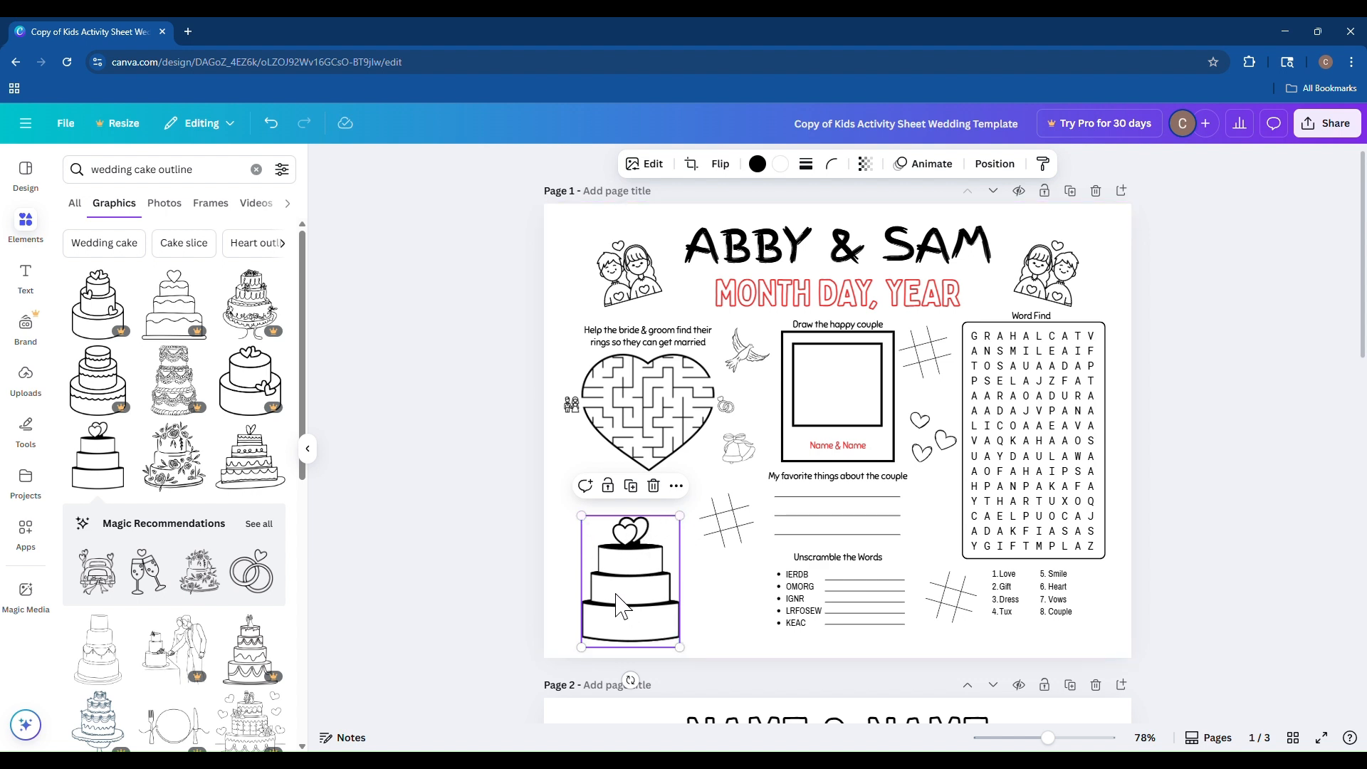
left_click_drag(681, 517, 712, 558)
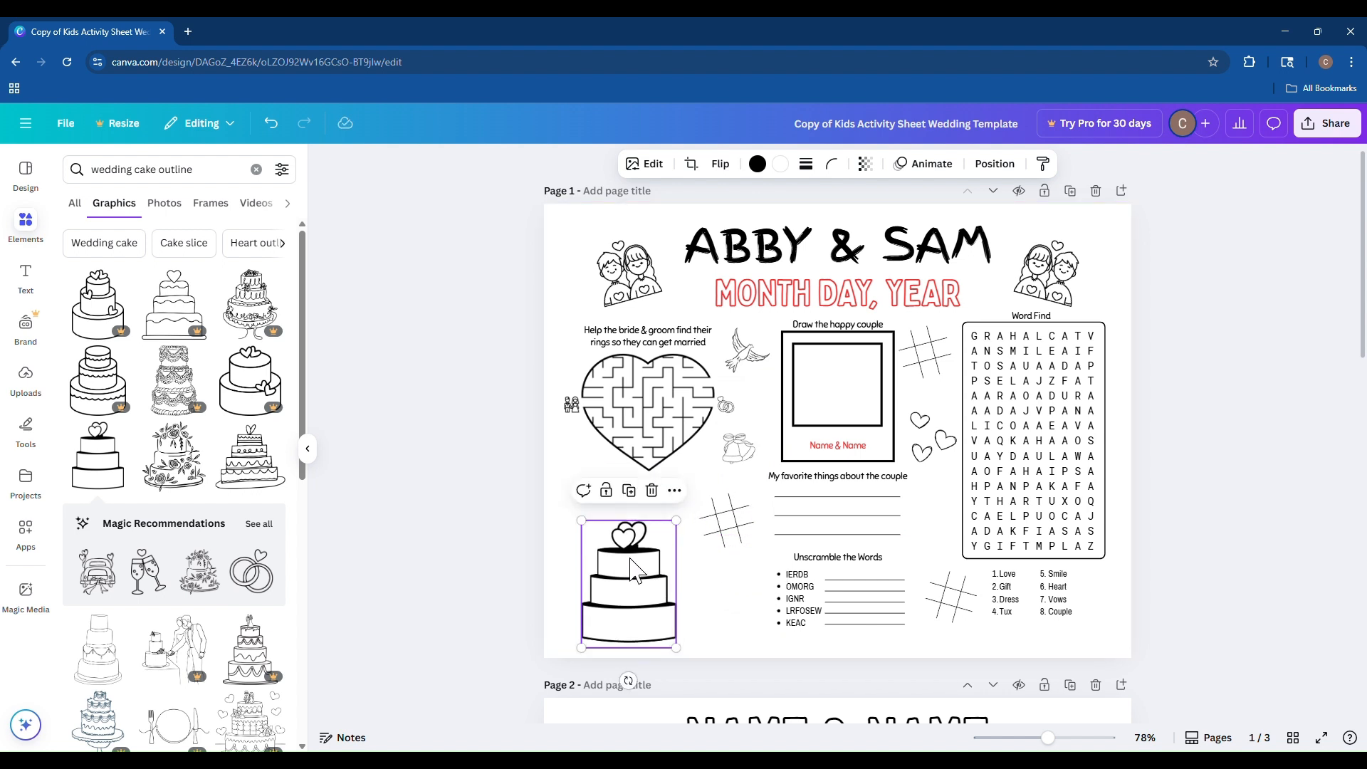
mouse_move(632, 570)
left_mouse_down()
mouse_move(661, 563)
mouse_move(643, 588)
left_mouse_up()
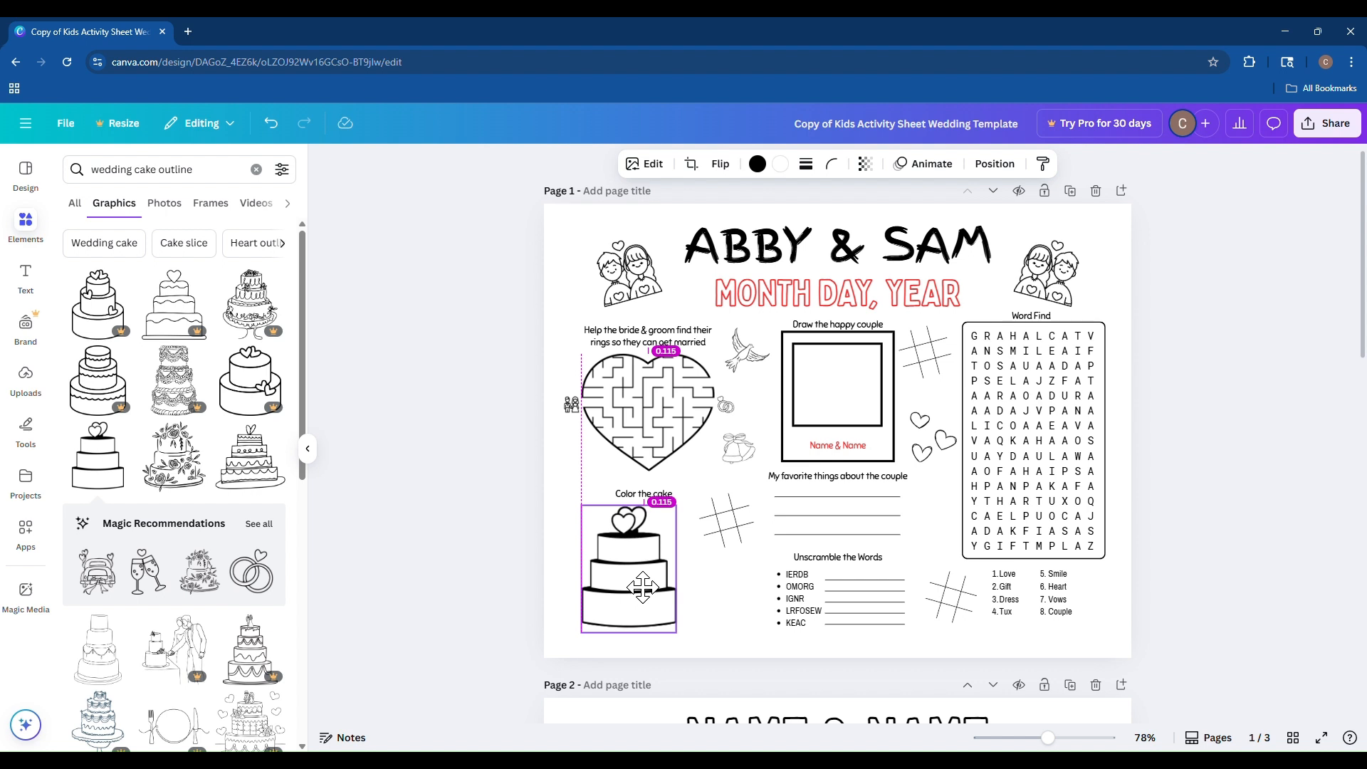
left_click_drag(643, 588, 662, 588)
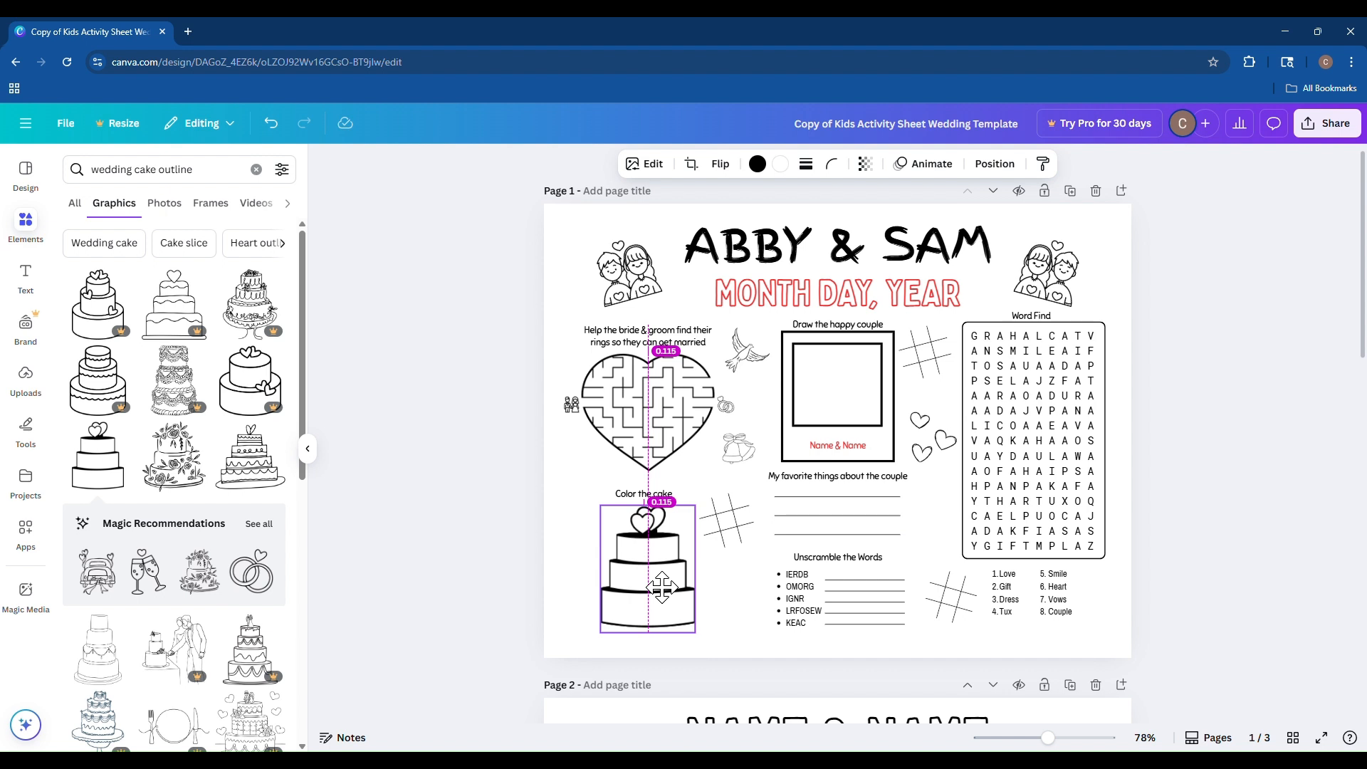
left_click_drag(662, 588, 662, 588)
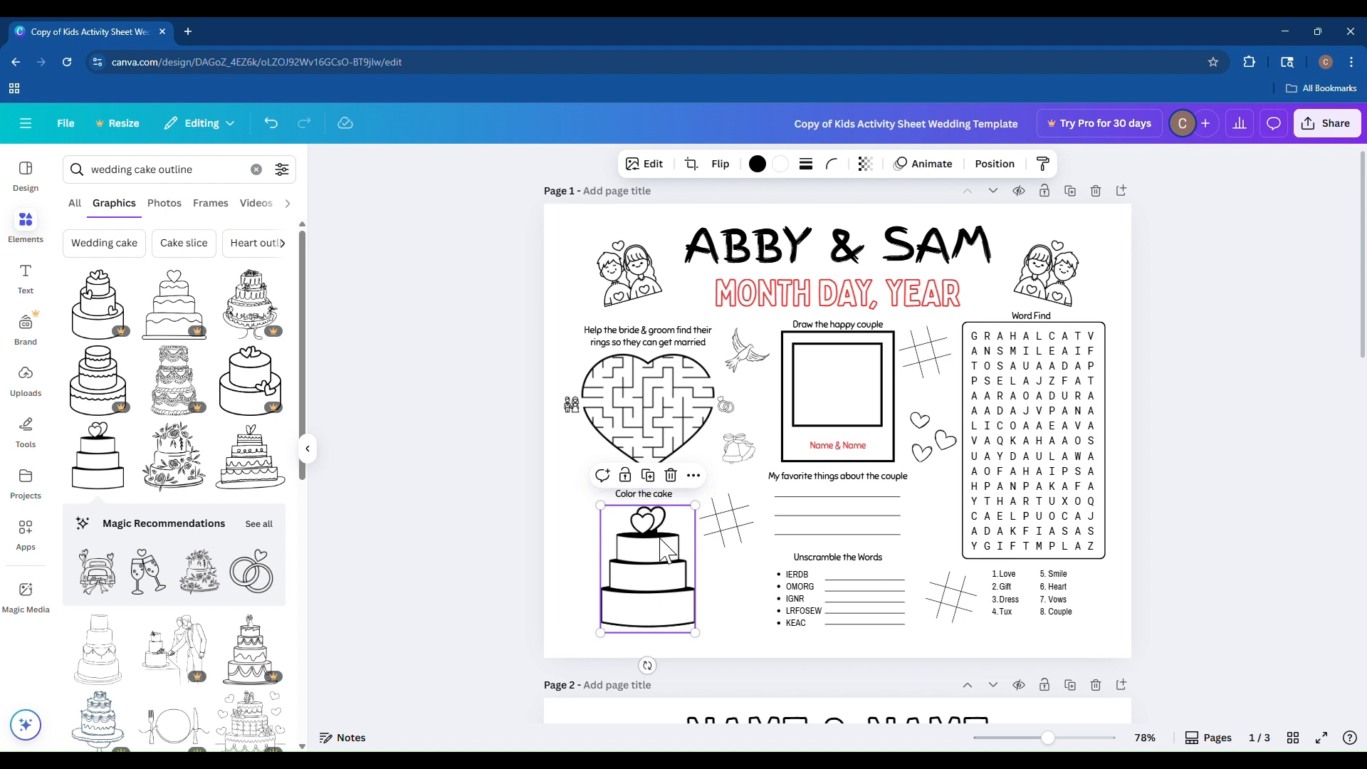
left_click(562, 541)
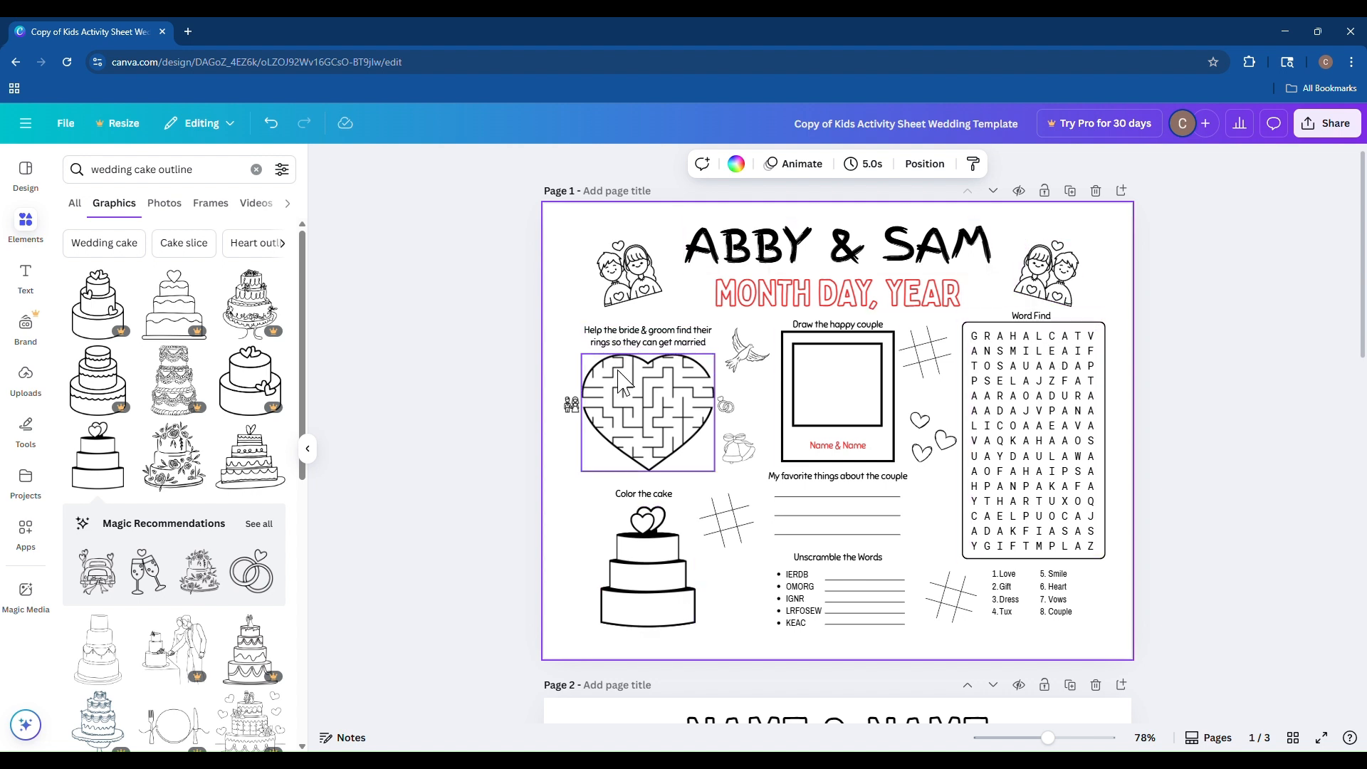
left_click(636, 280)
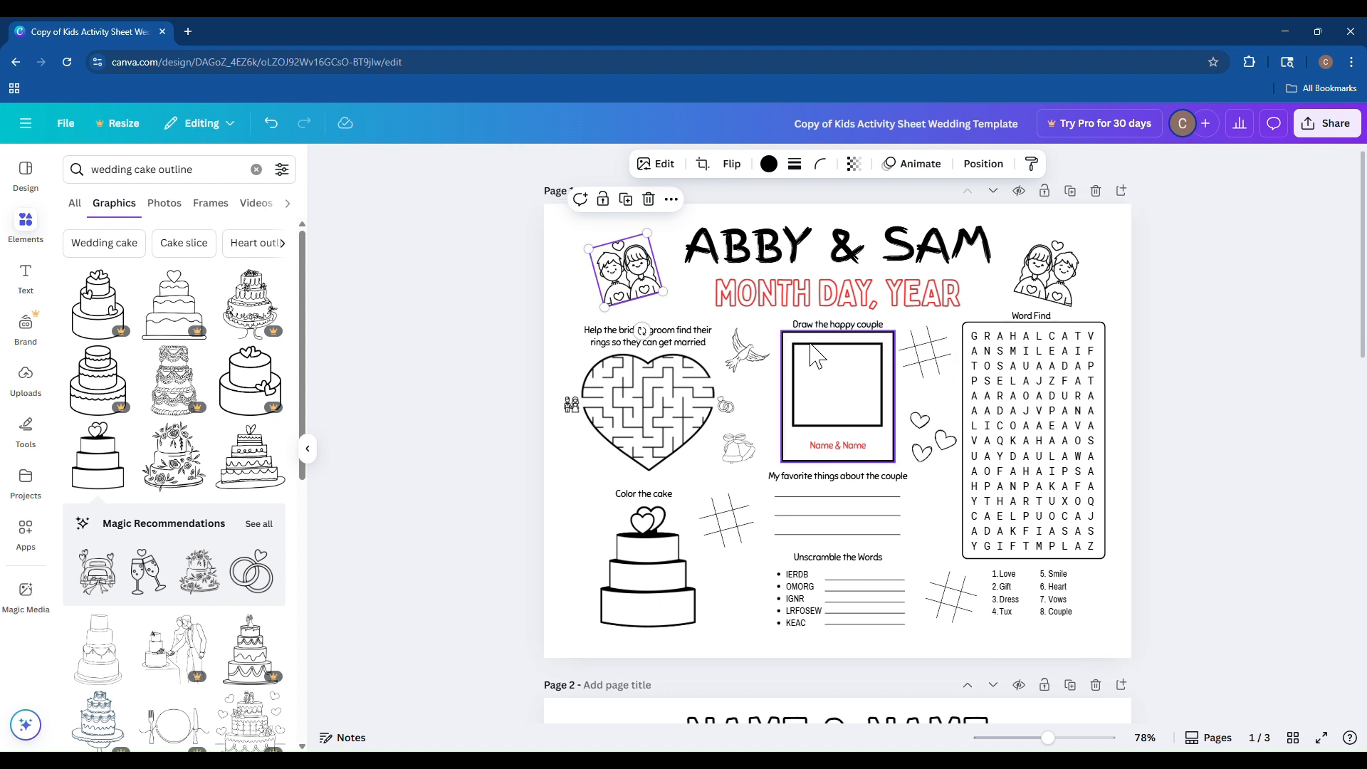
left_click(838, 325)
left_click(1060, 349)
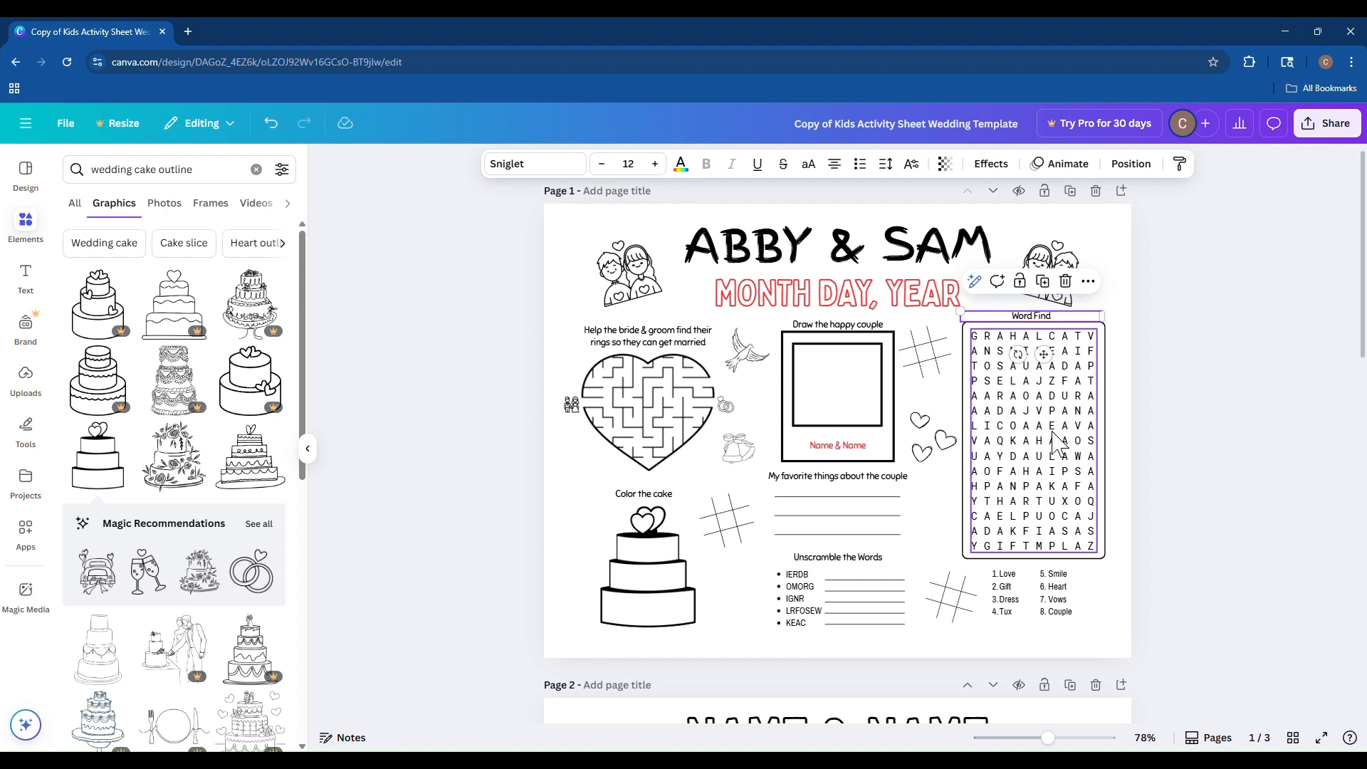
left_click(955, 541)
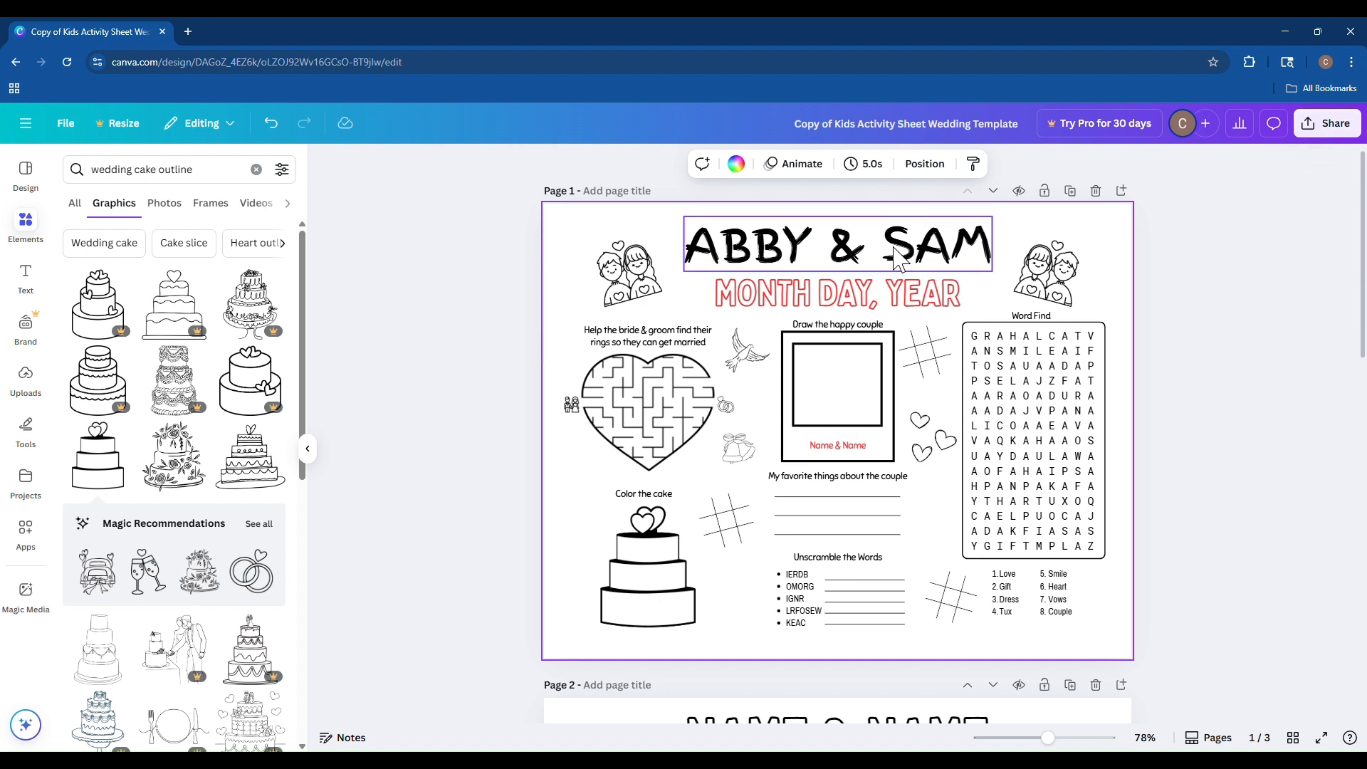
left_click(836, 298)
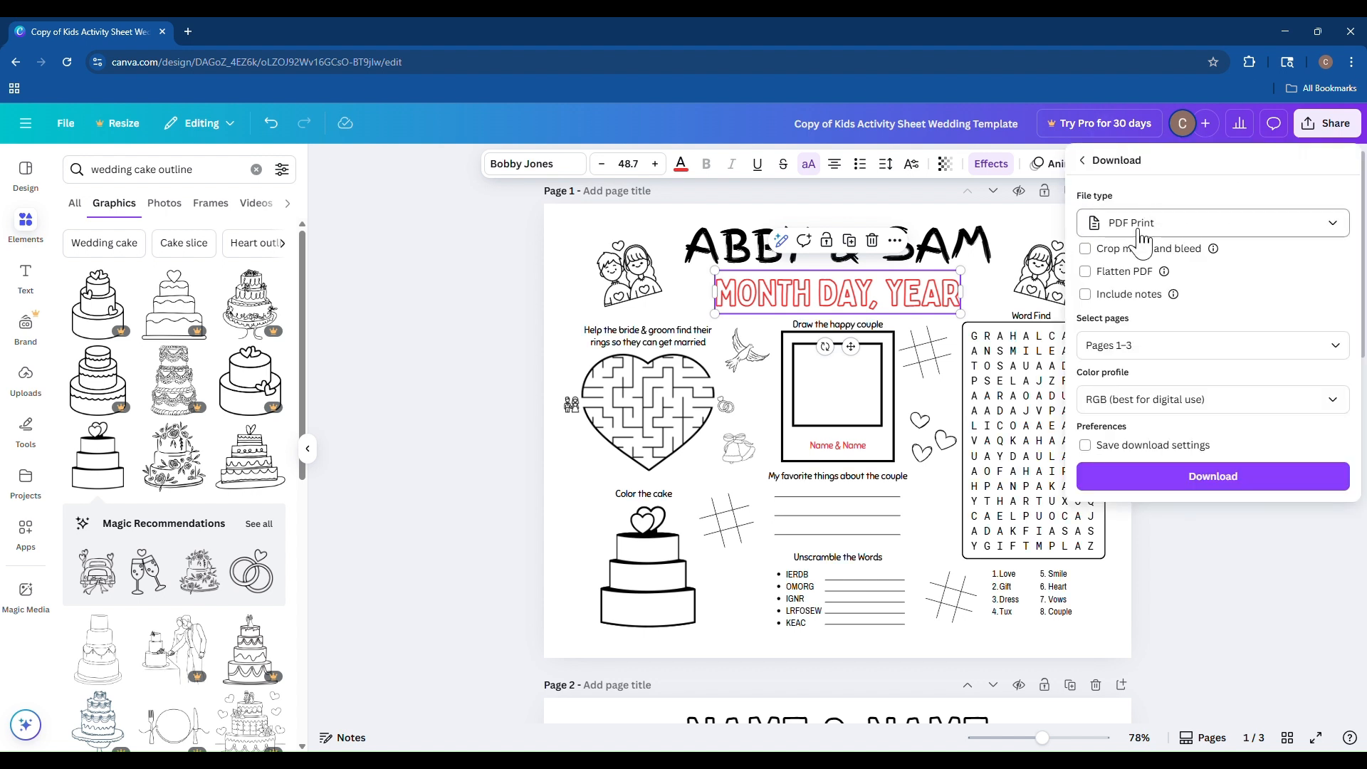
Download the design as a PDF Print file with pages 1–3 and the RGB colour profile.
left_click(1136, 271)
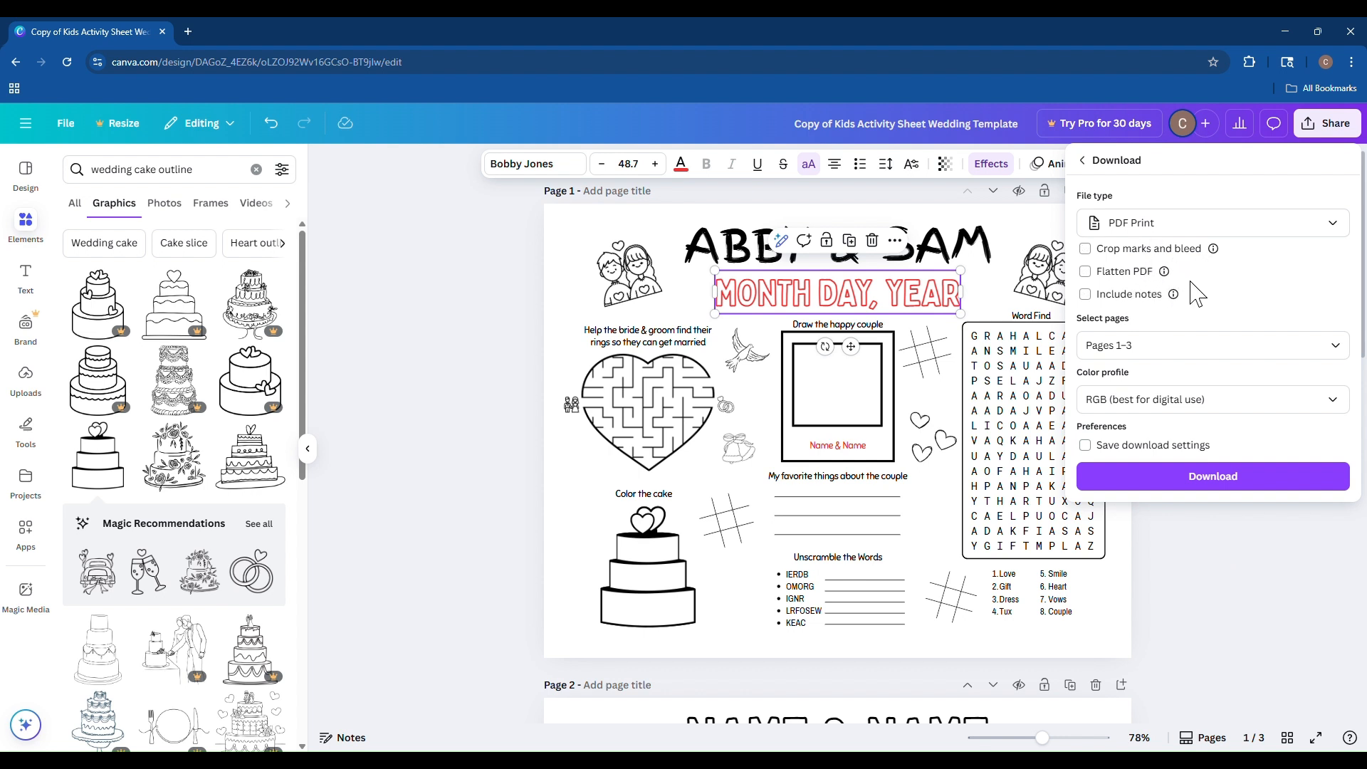
left_click(1132, 352)
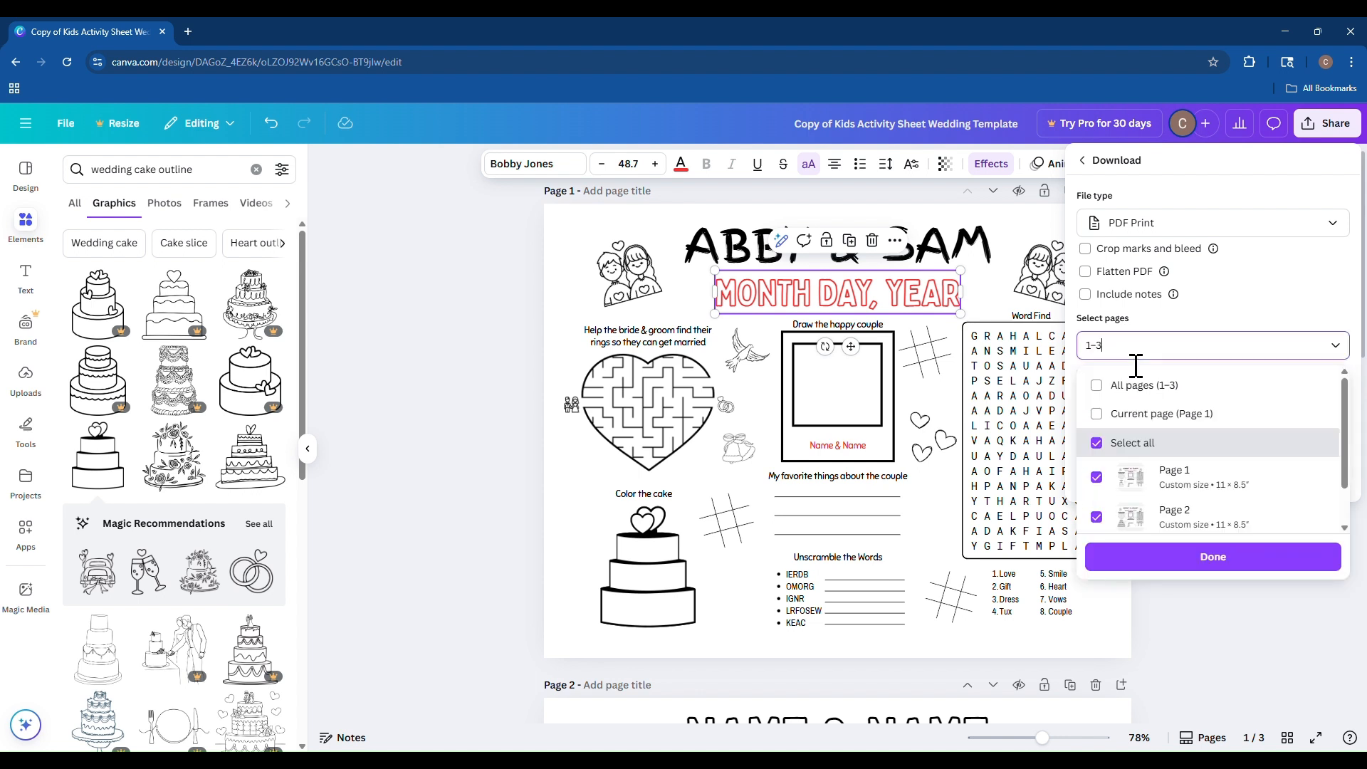
scroll(1160, 438, "down", 1)
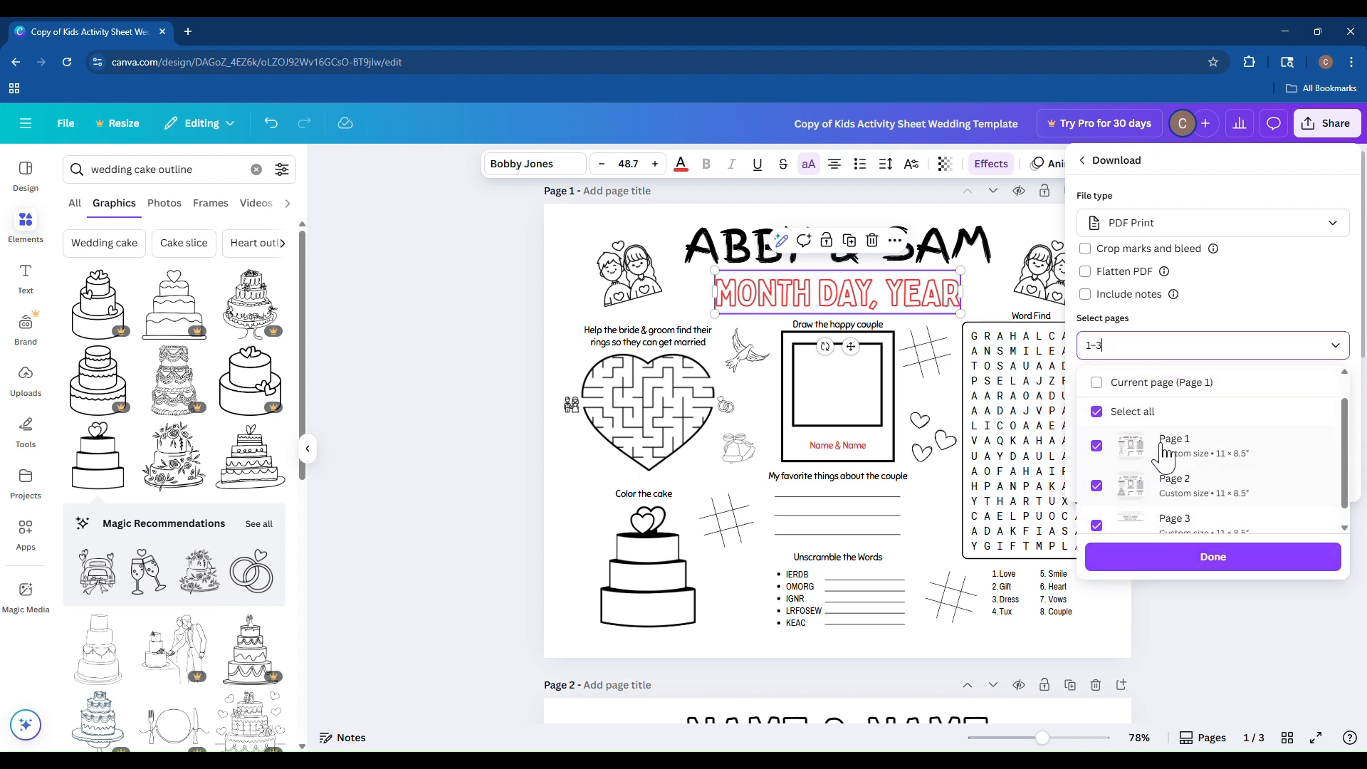
scroll(1164, 456, "up", 1)
left_click(1196, 318)
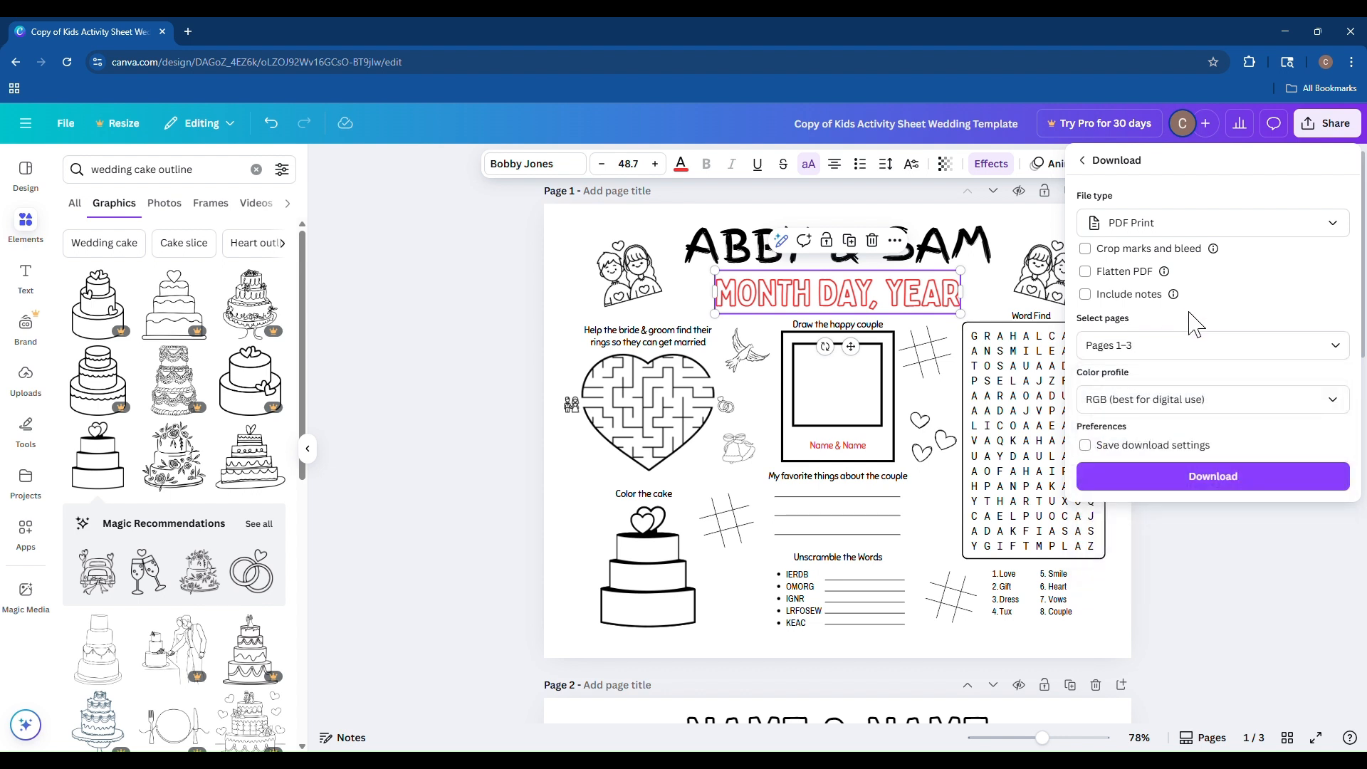
left_click(1132, 401)
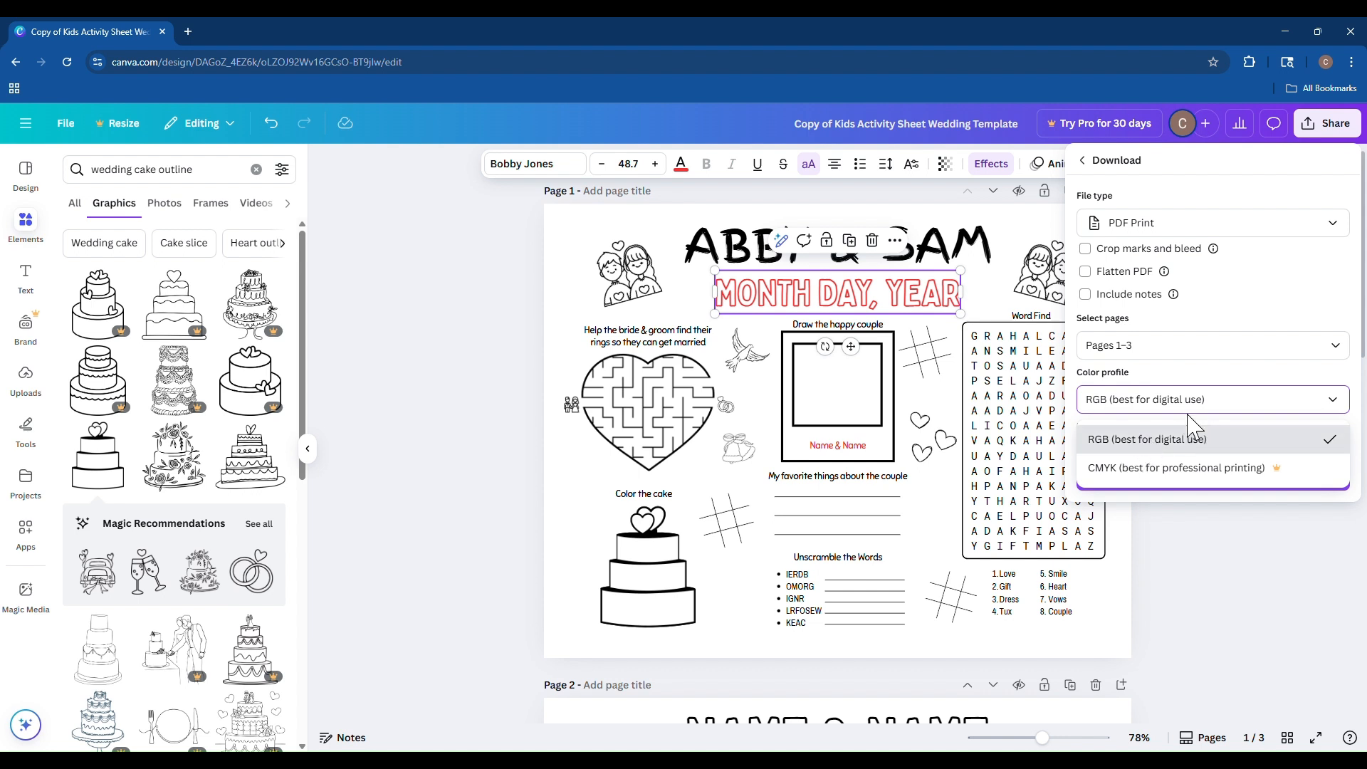
left_click(1143, 443)
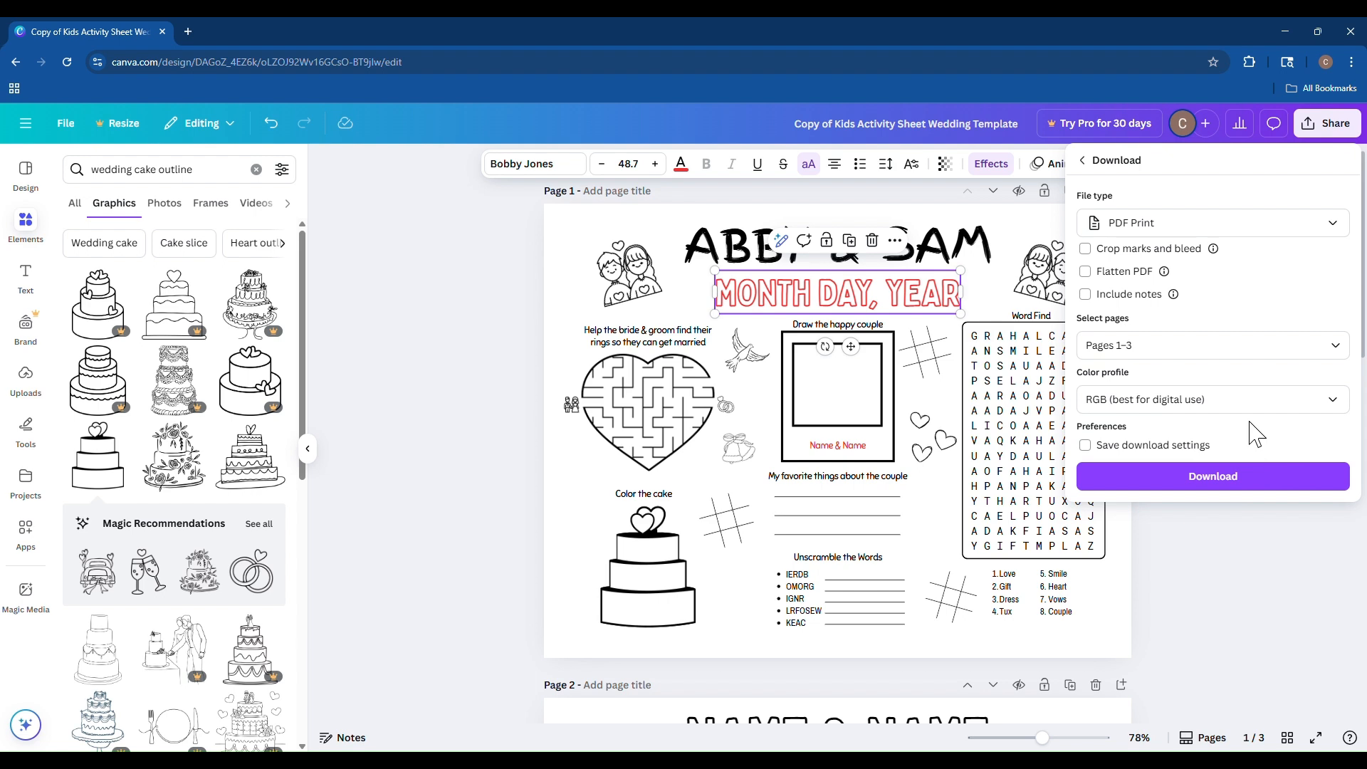
left_click(1207, 481)
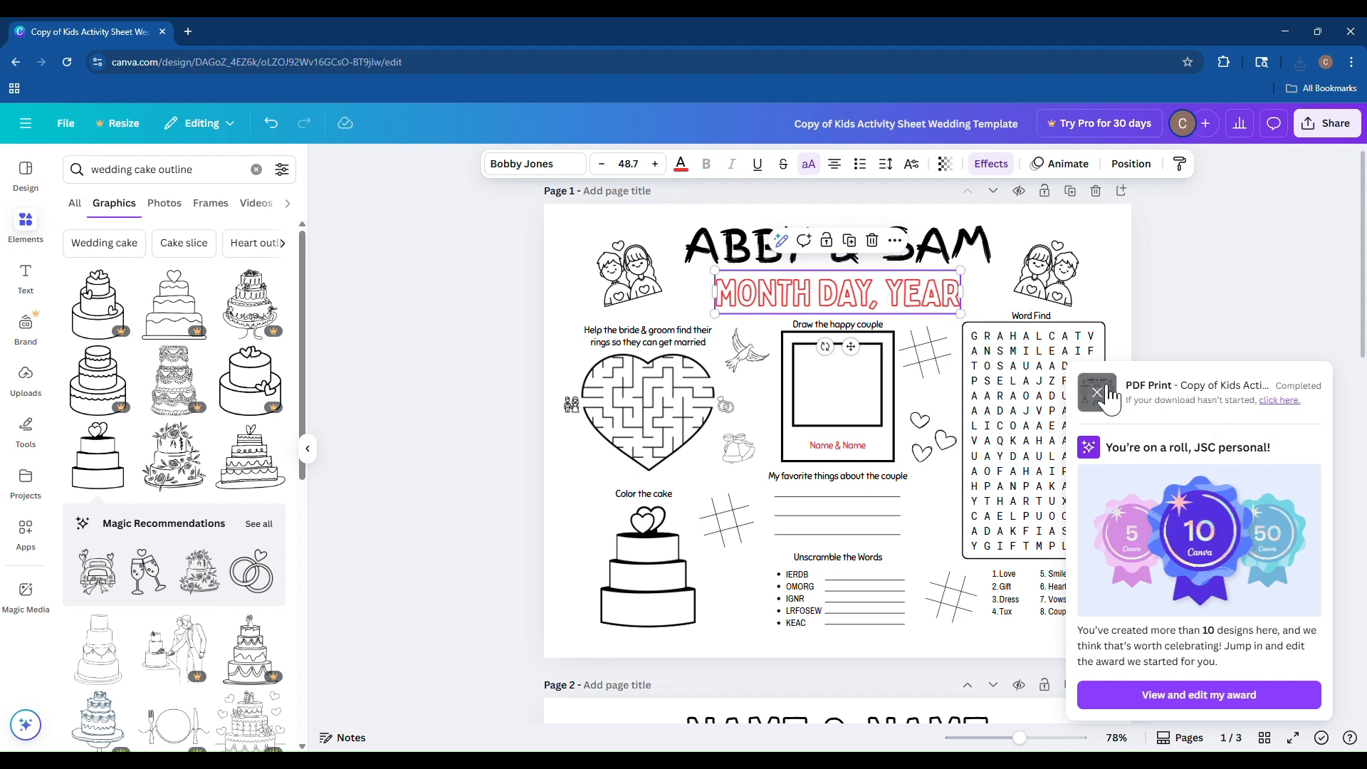
Open the downloaded PDF in a new browser tab and inspect its file path.
mouse_move(1101, 395)
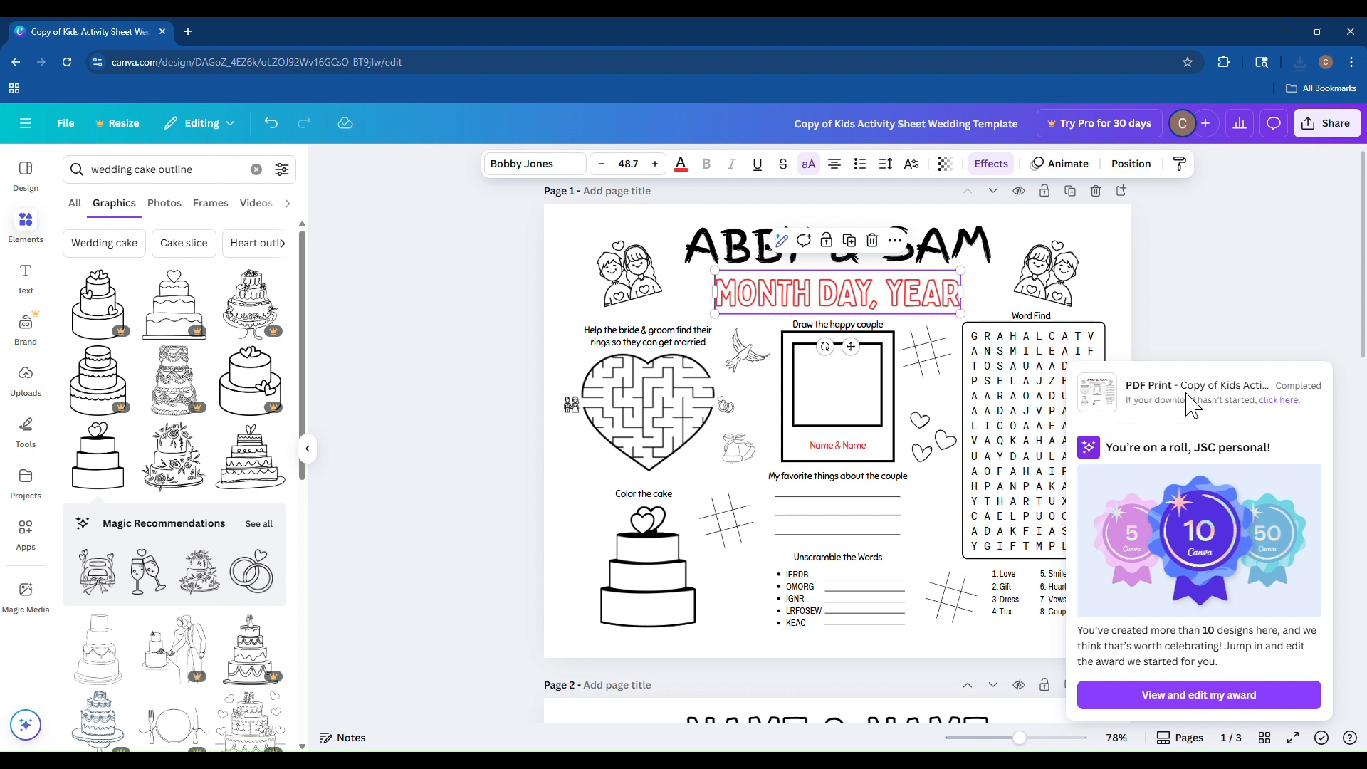
left_click(1288, 61)
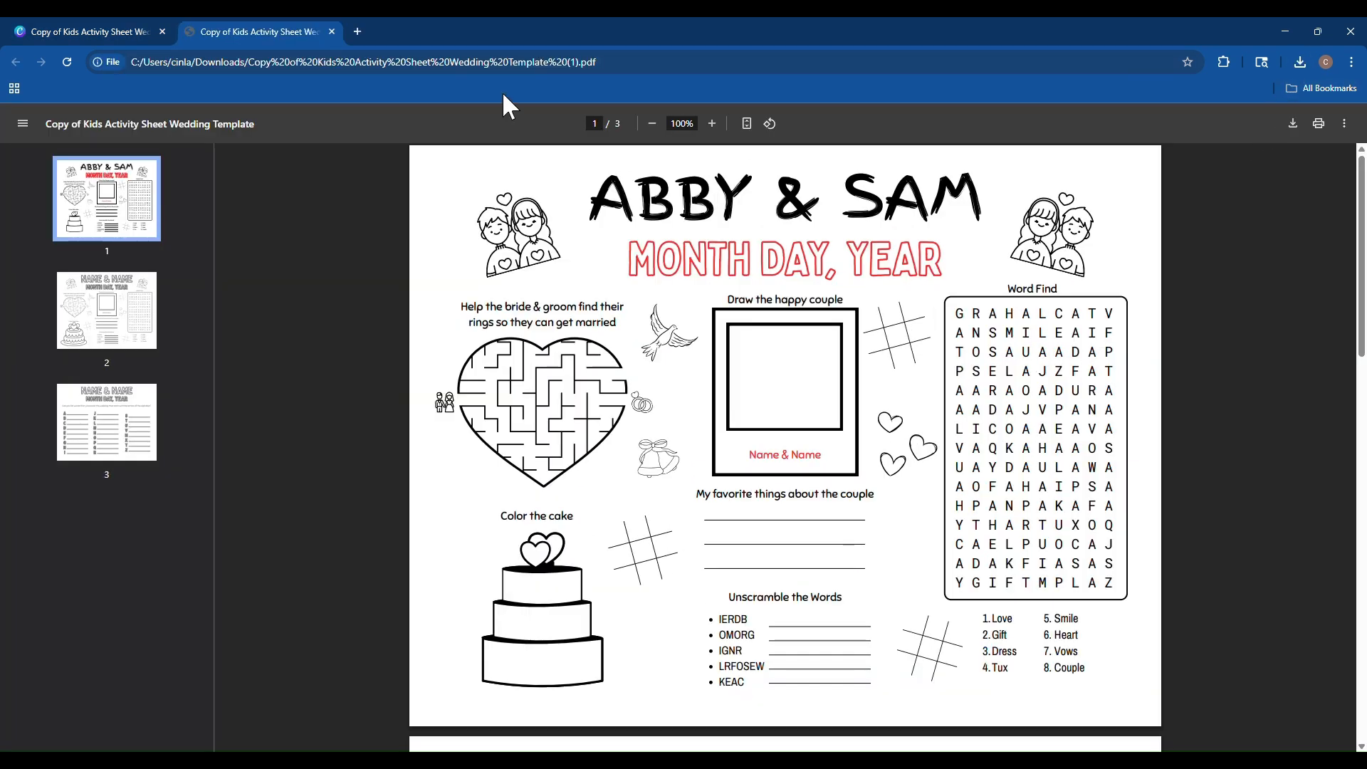
left_click(599, 77)
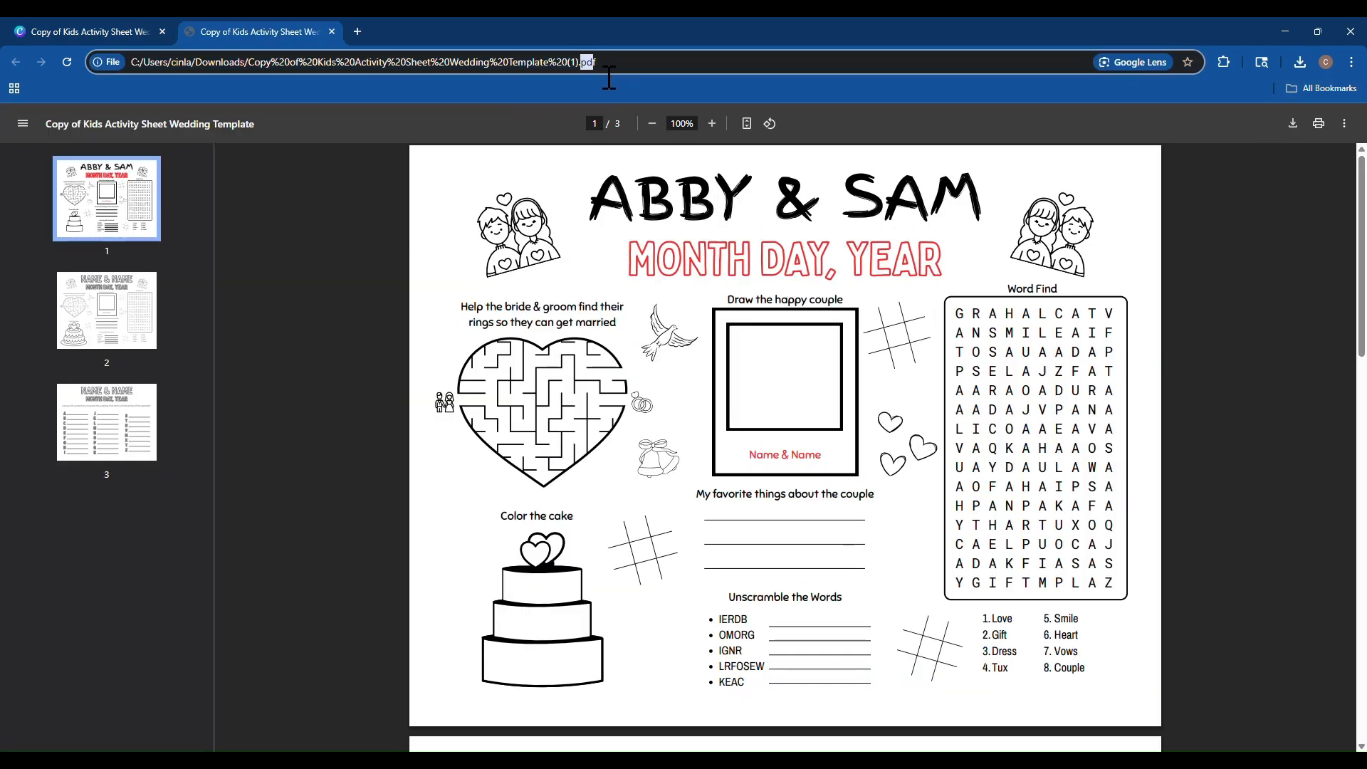
double_click(617, 83)
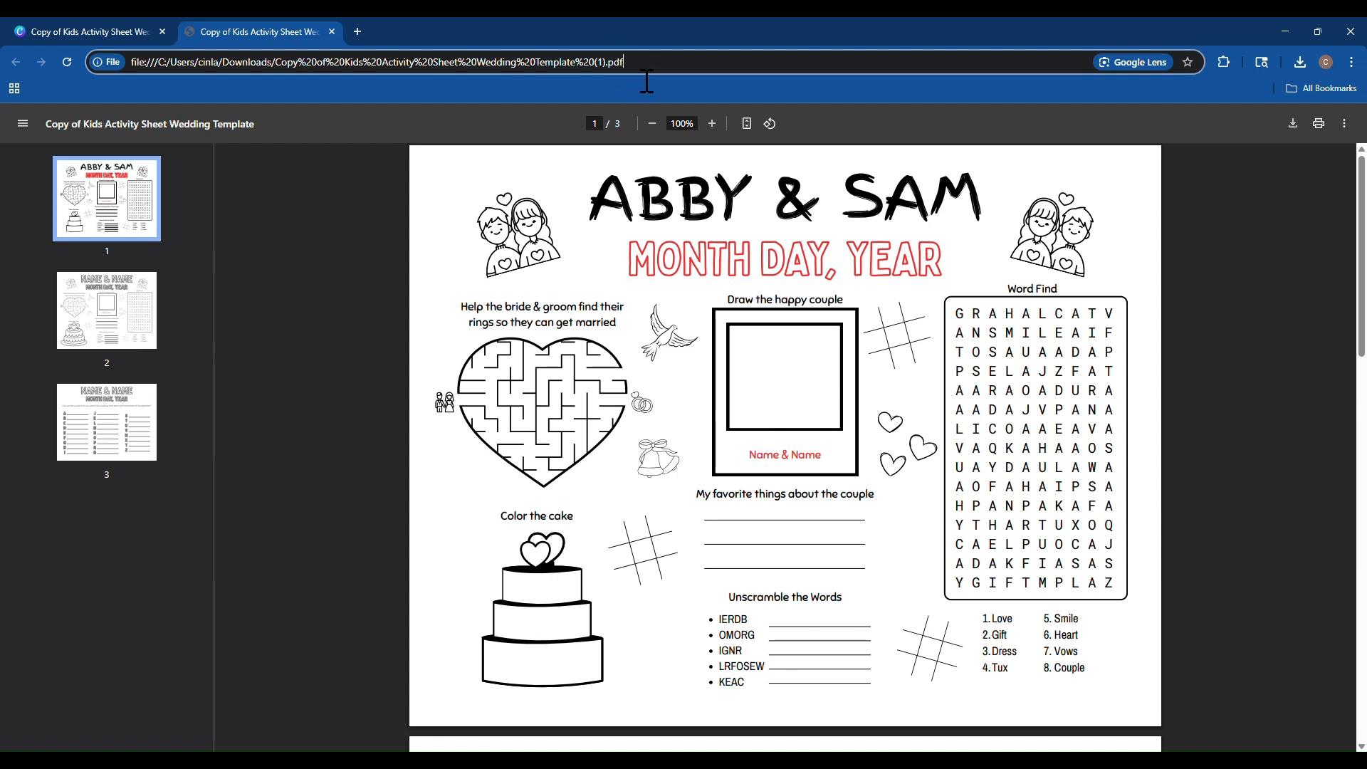
left_click(453, 161)
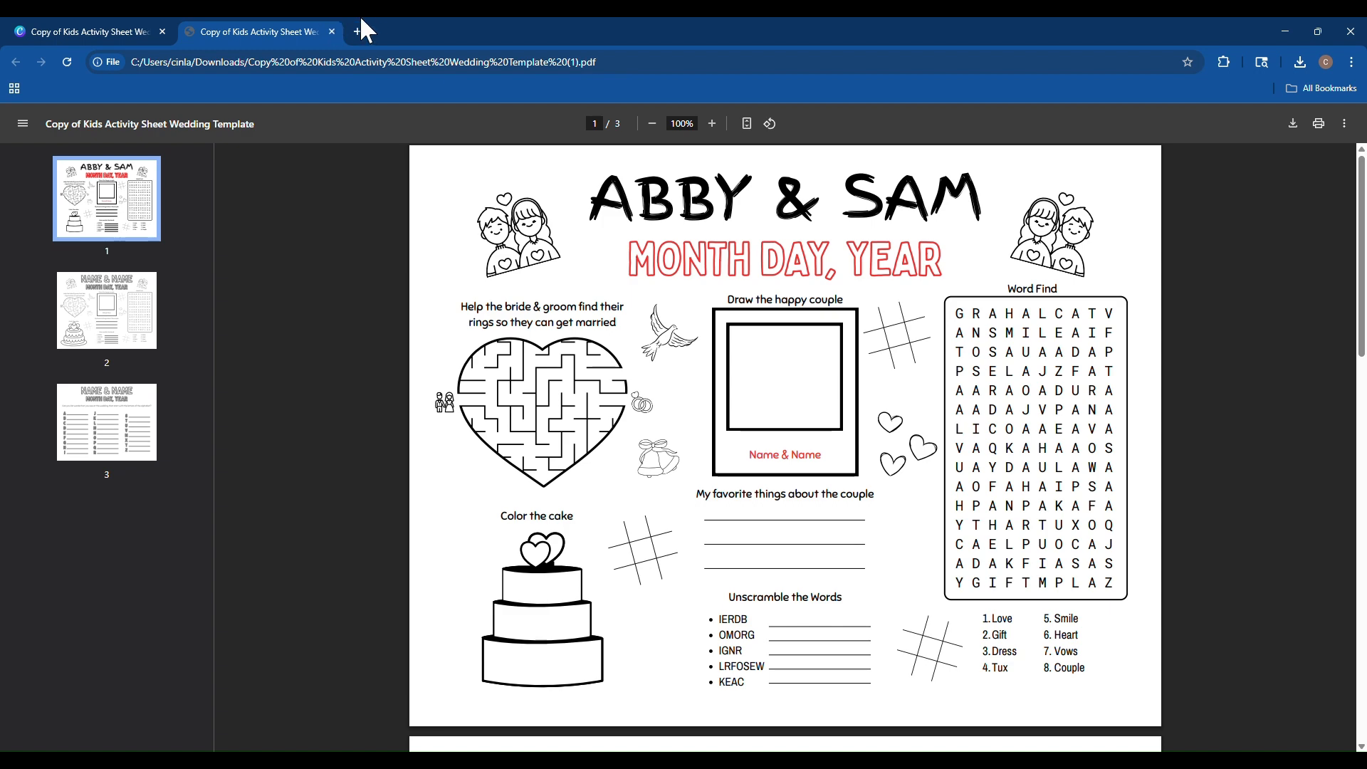
Compare the downloaded PDF against the design by switching between the two tabs.
left_click(77, 30)
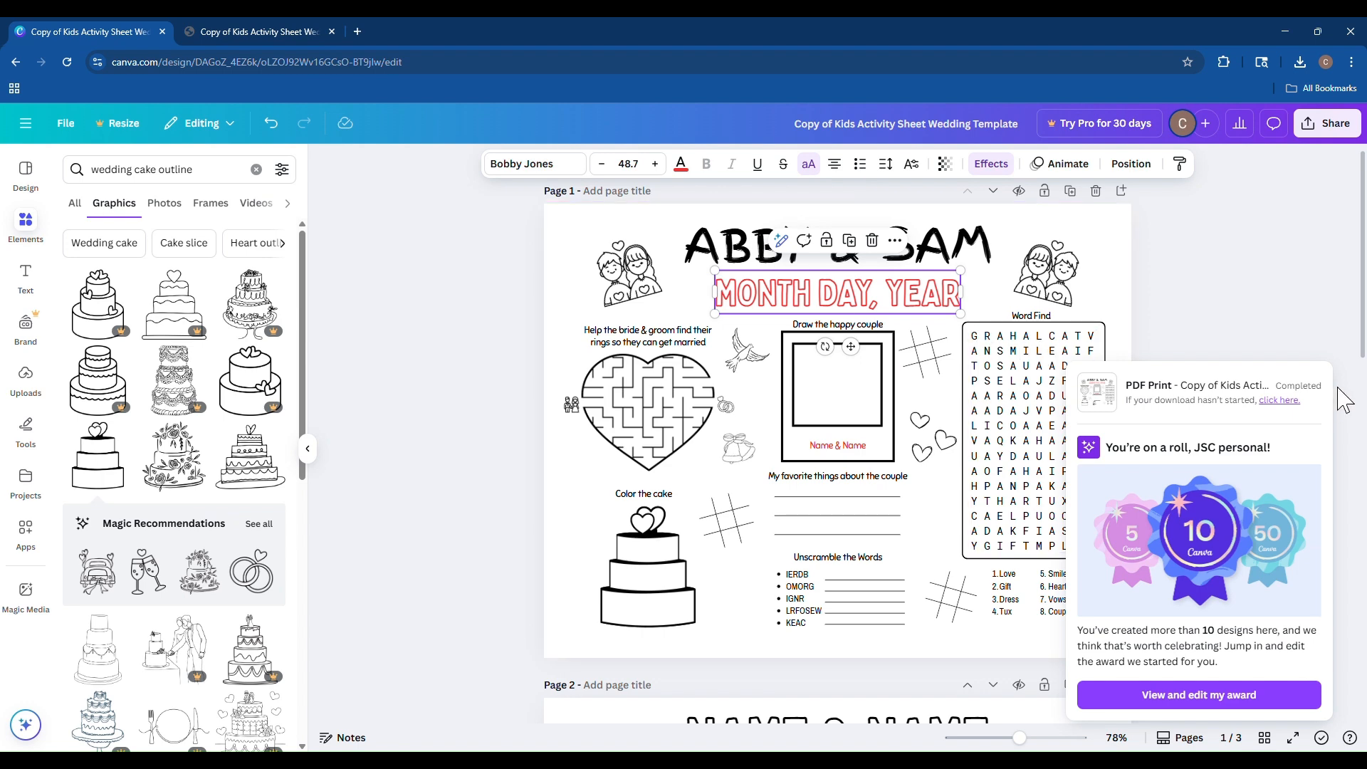
left_click(1290, 339)
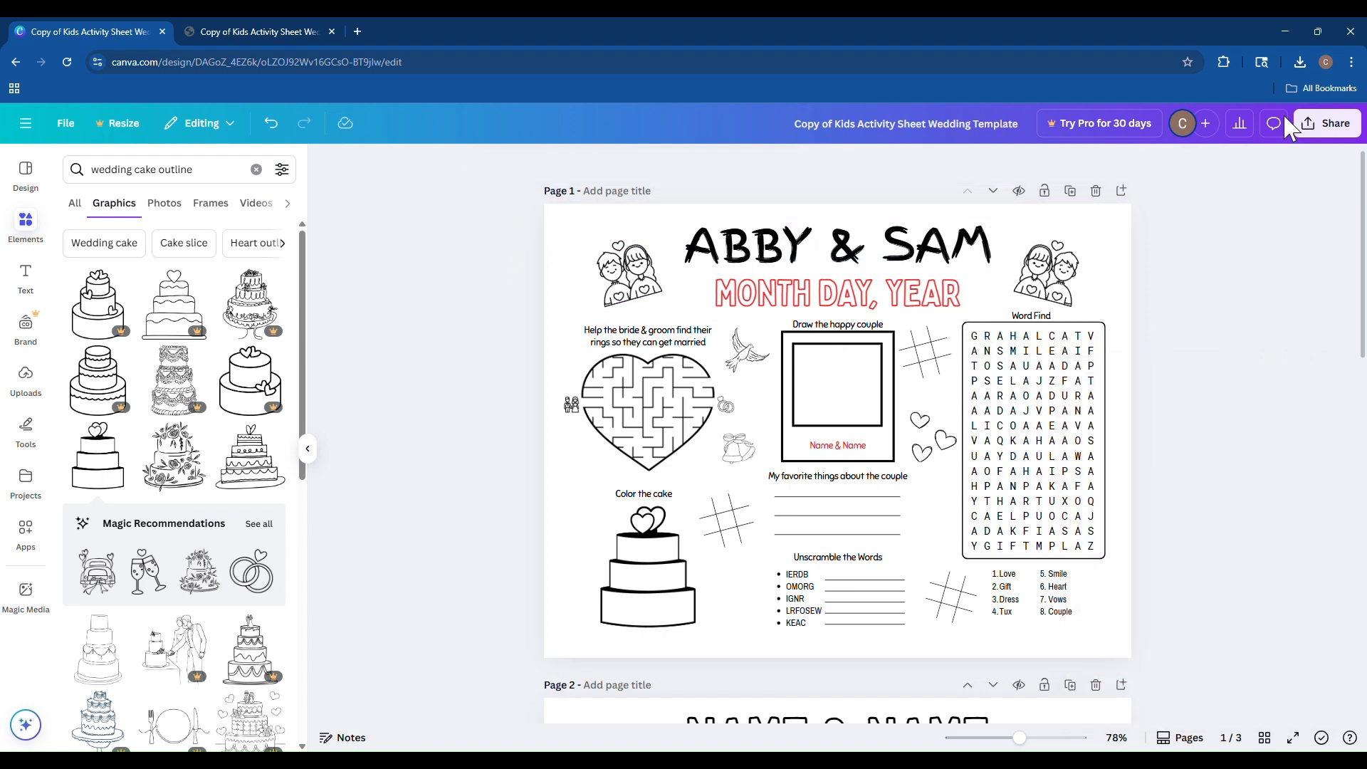
left_click(269, 32)
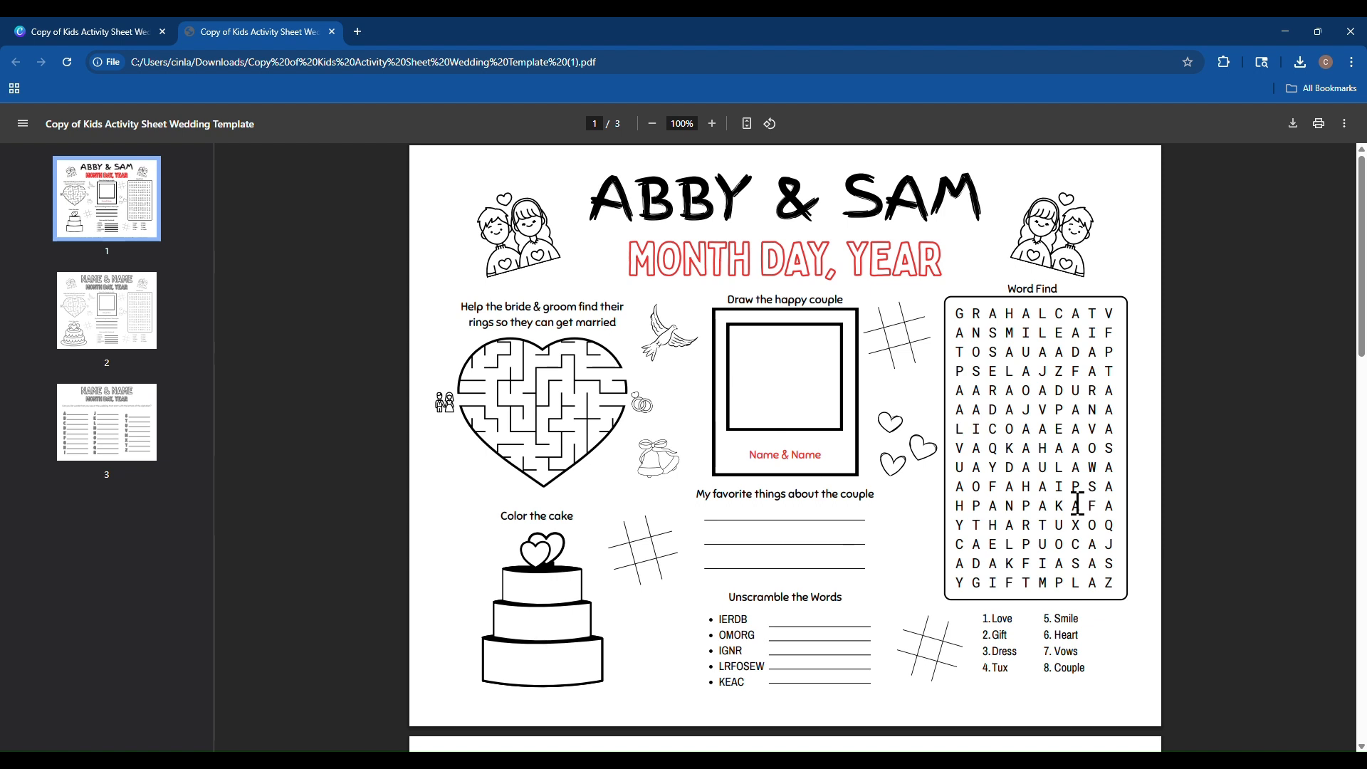
left_click(121, 34)
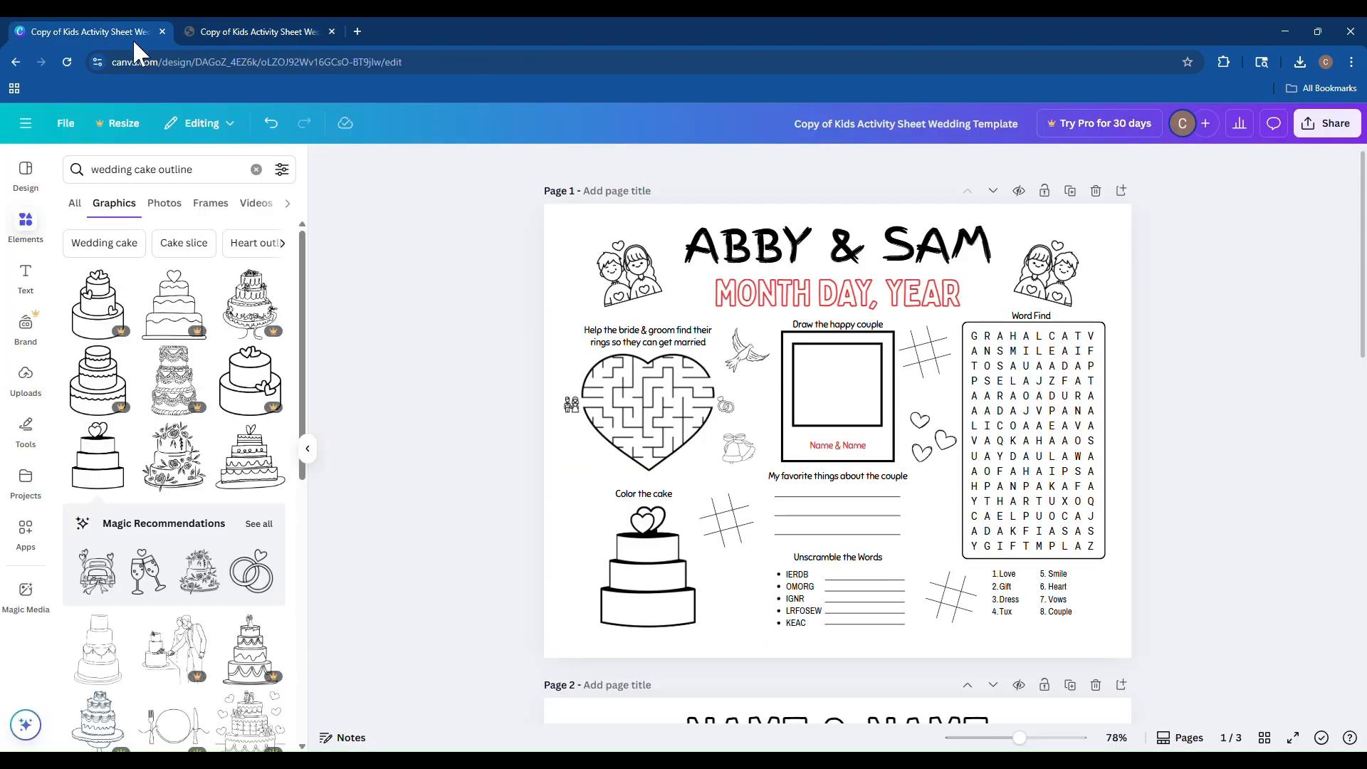
left_click(836, 308)
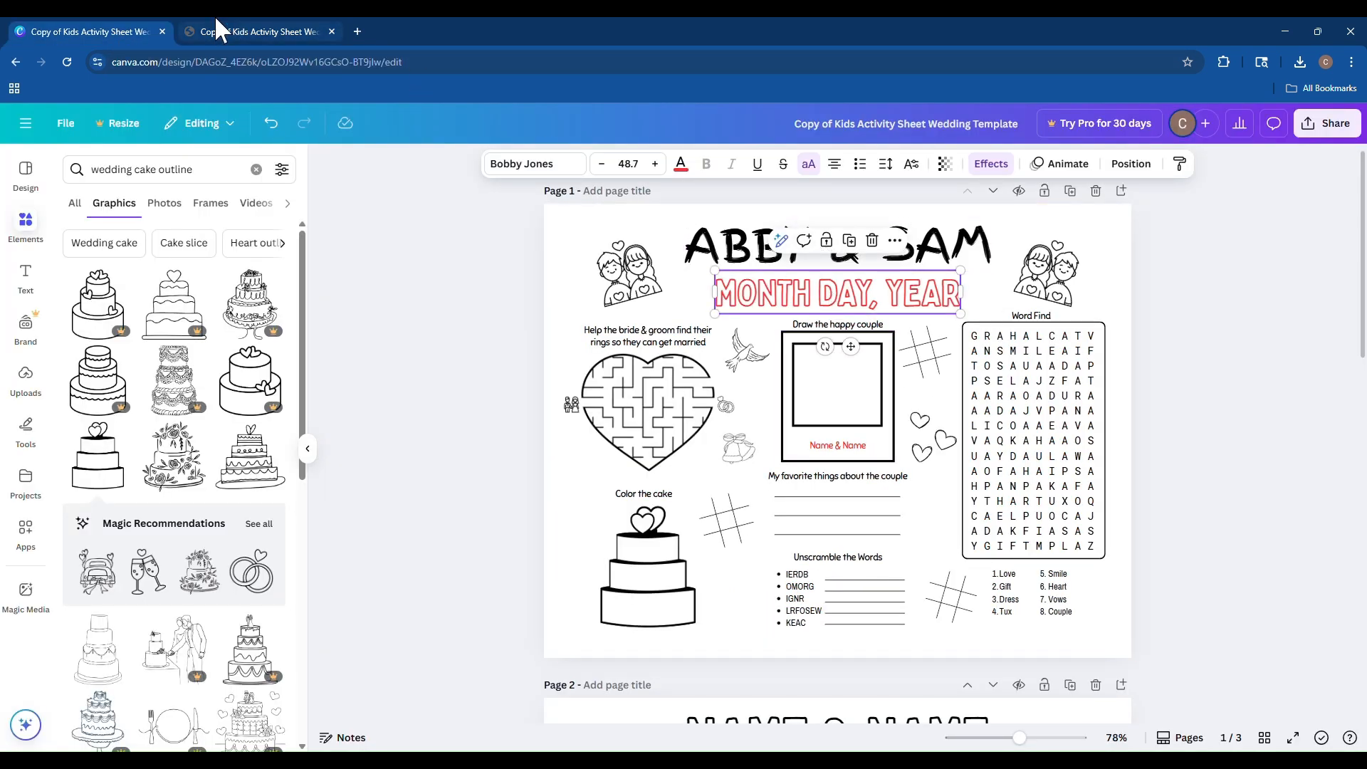
left_click(263, 32)
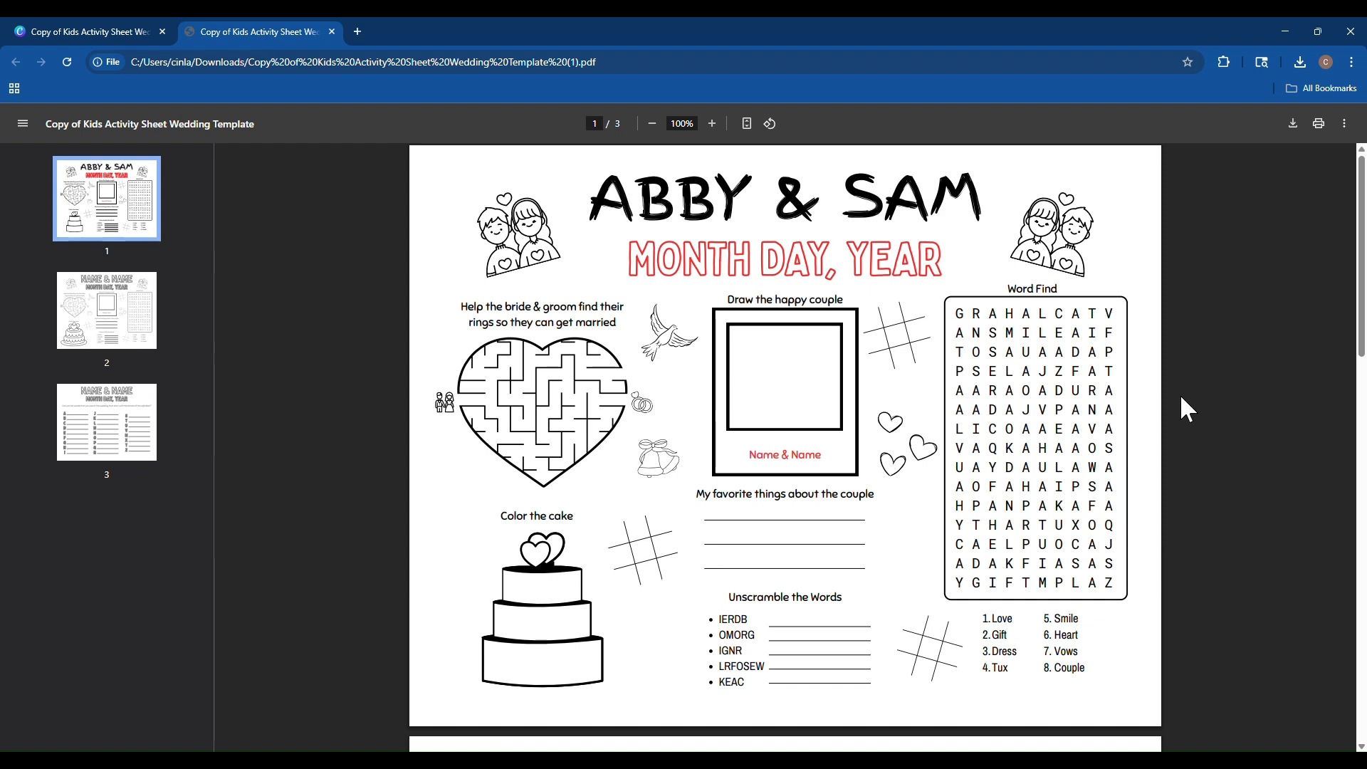